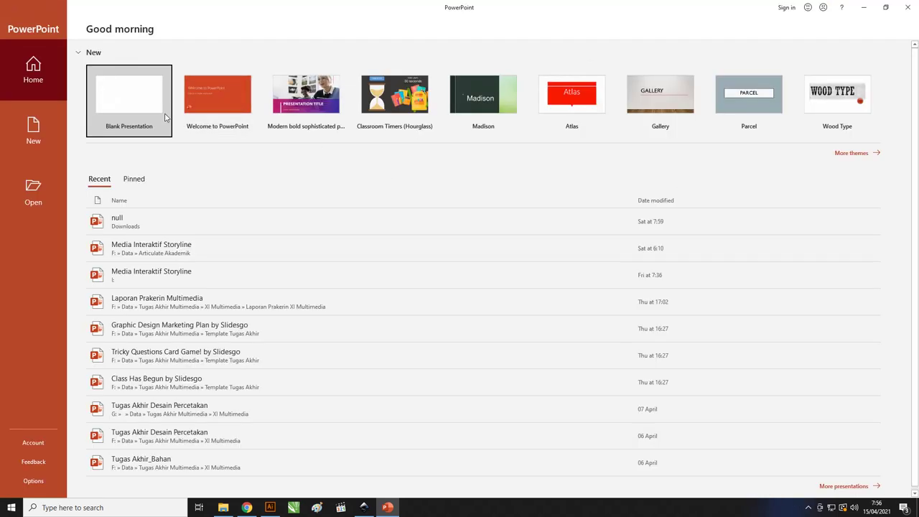
Step: Create a blank presentation, delete the title and subtitle placeholders from its slide, and zoom out
left_click(117, 112)
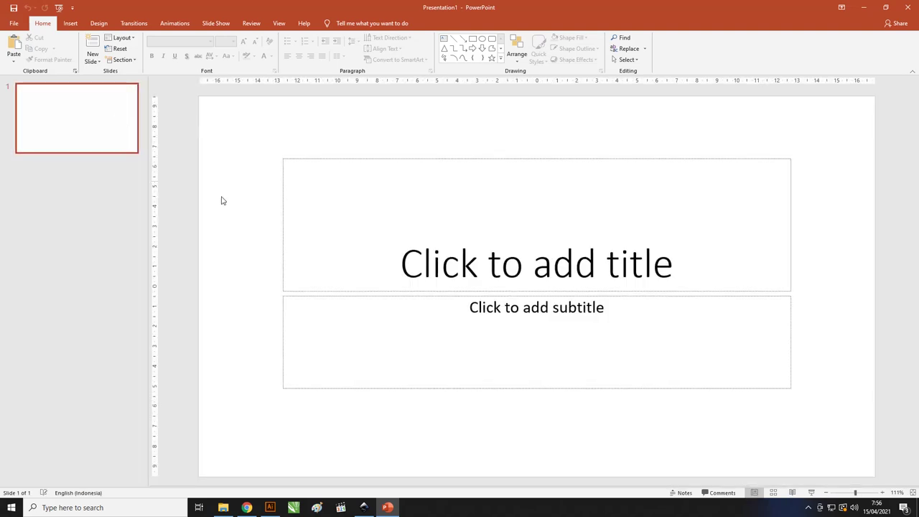
left_click(308, 168)
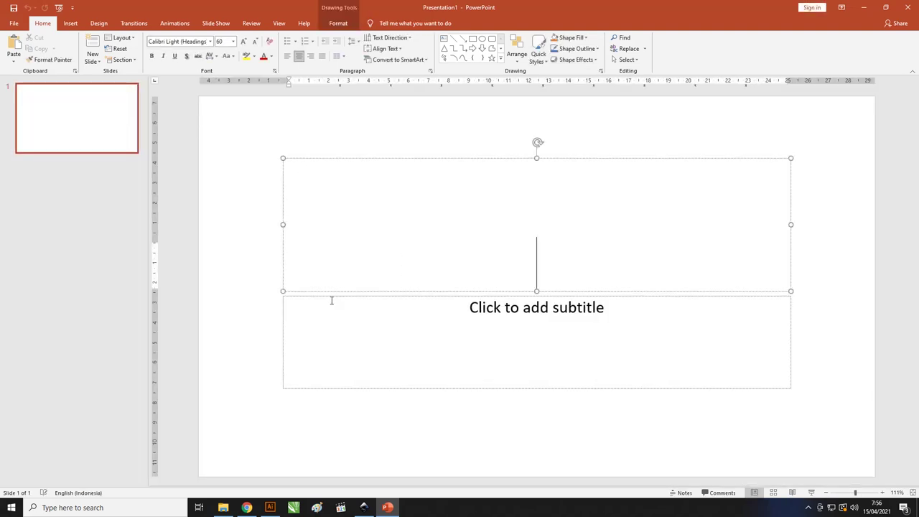
left_click_drag(318, 294, 242, 249)
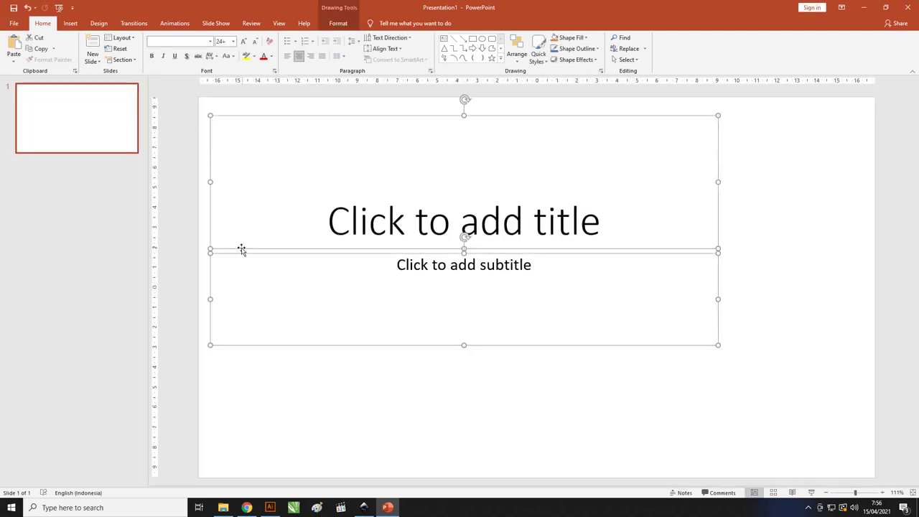
key("ctrl+z")
key("Delete")
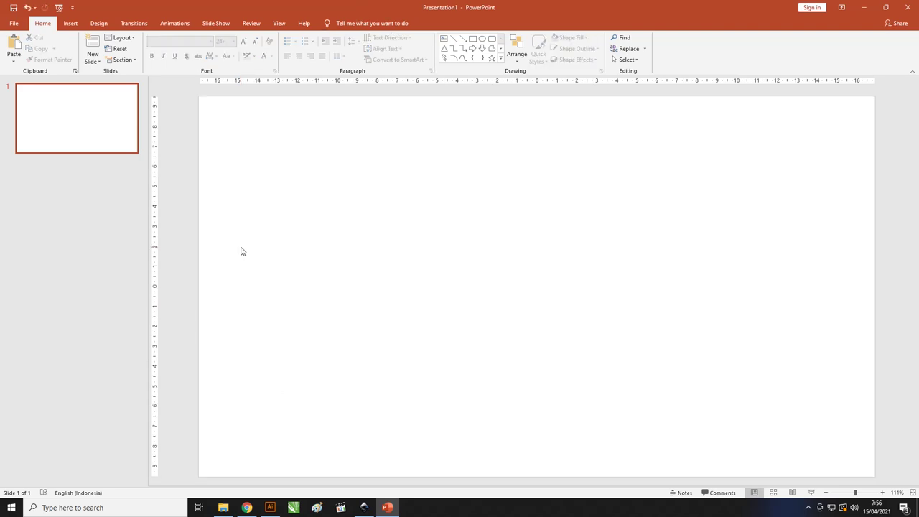
scroll(241, 251, "down", 3)
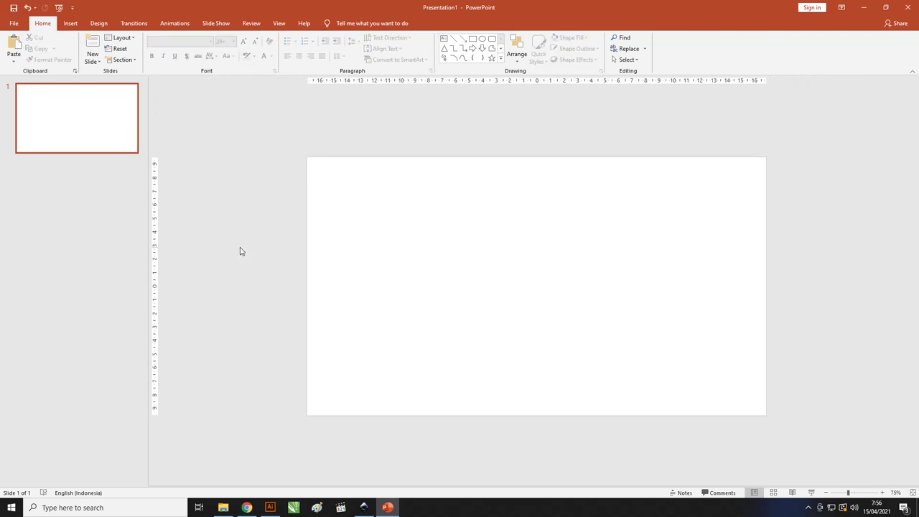
scroll(577, 252, "down", 2)
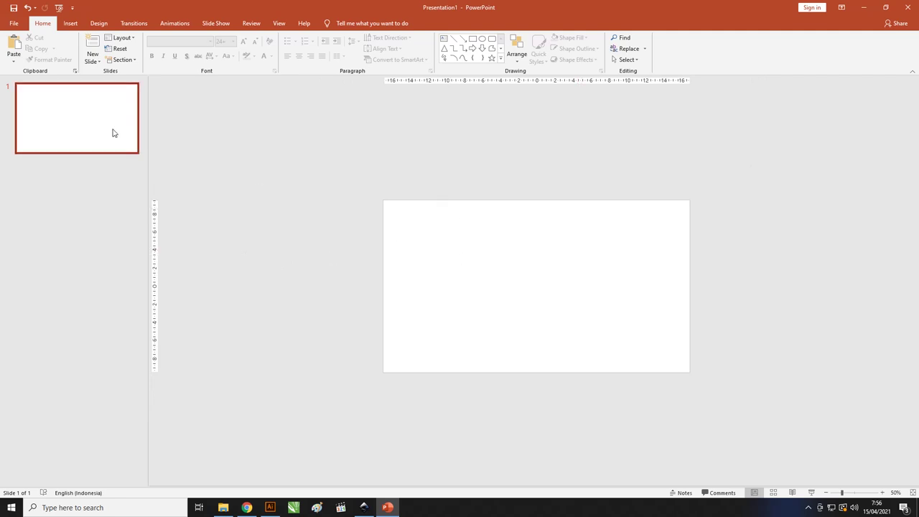
Step: Draw a rectangle from the slide's top-left corner covering its left half
left_click(72, 24)
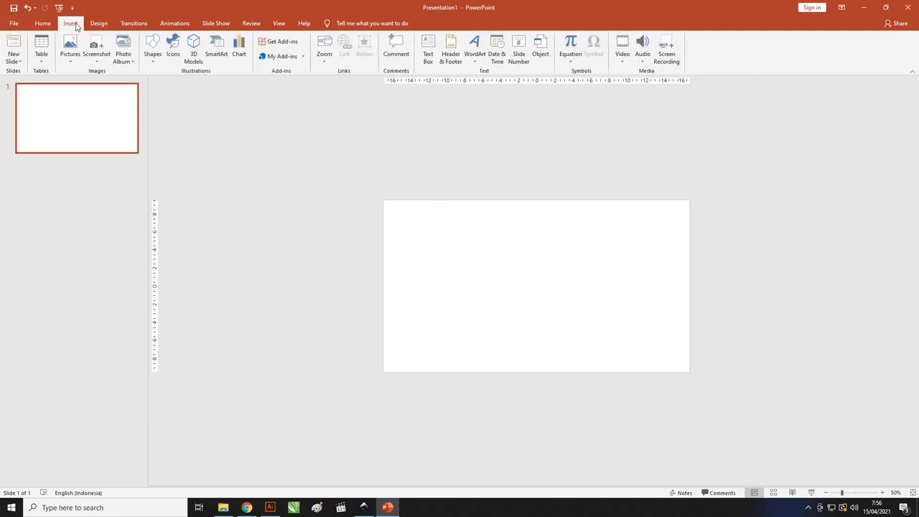
left_click(155, 63)
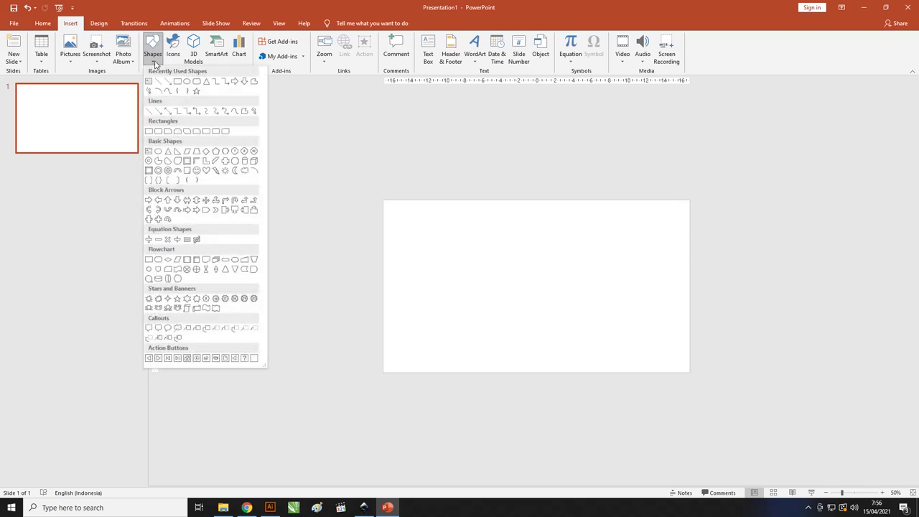
left_click(176, 82)
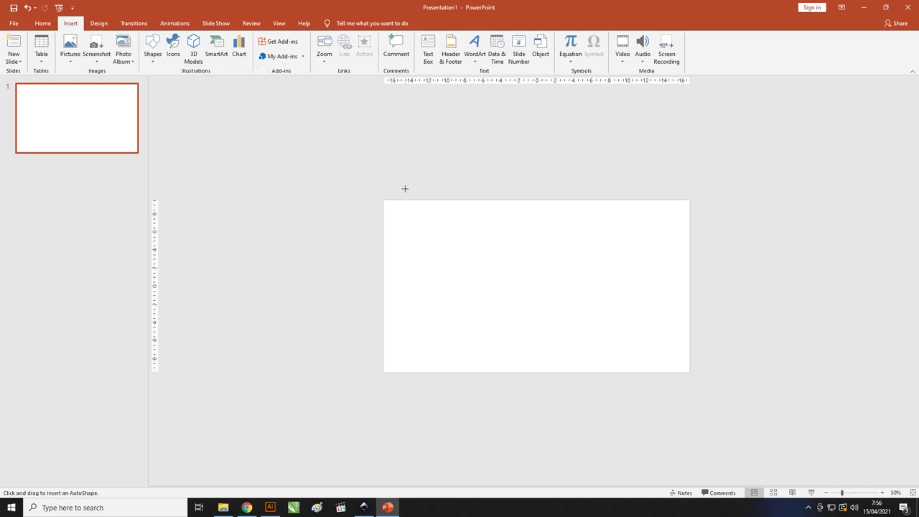
left_click_drag(383, 201, 531, 372)
Step: Remove the rectangle's outline
left_click(257, 121)
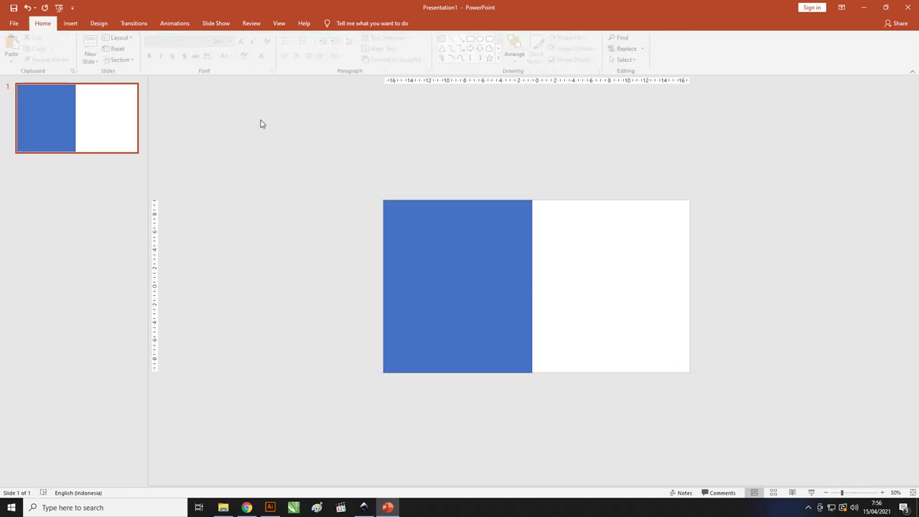
left_click(459, 218)
left_click(358, 50)
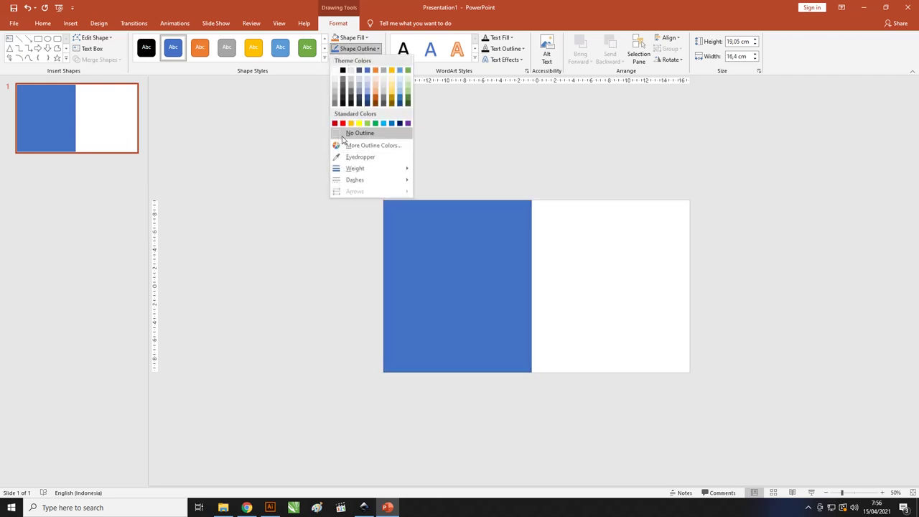
left_click(381, 136)
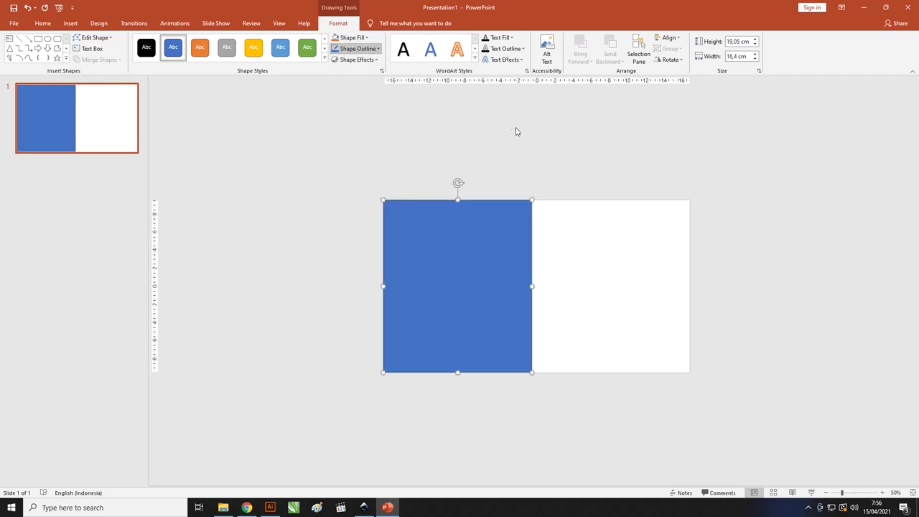
left_click(100, 41)
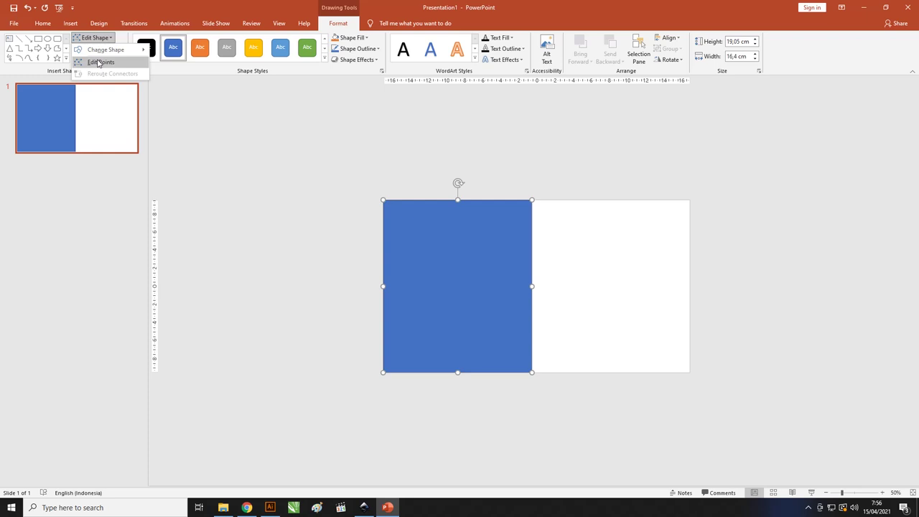
Step: In Edit Points, move the rectangle's top-right corner left and bend the right edge into a curve
left_click(99, 62)
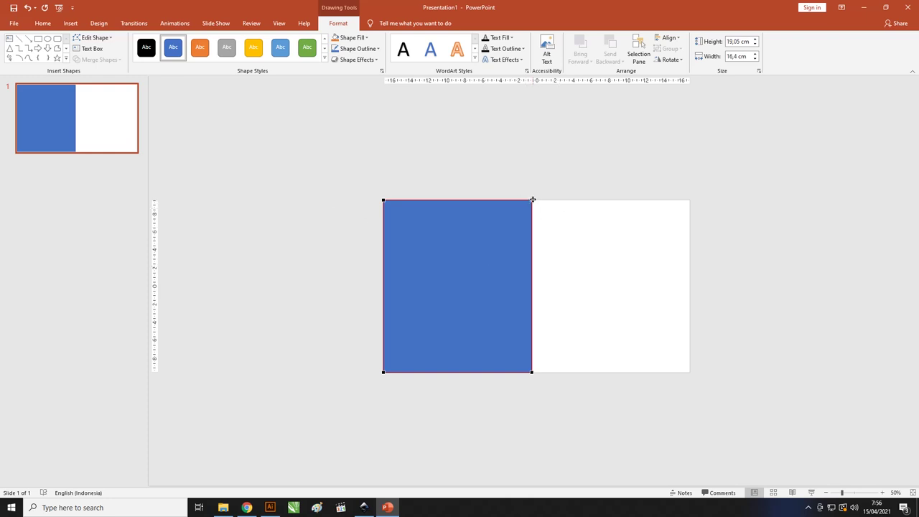
left_click(532, 199)
left_click_drag(531, 199, 519, 200)
mouse_move(518, 200)
left_mouse_down()
mouse_move(478, 201)
mouse_move(530, 199)
mouse_move(505, 200)
left_mouse_up()
left_click_drag(505, 201, 503, 200)
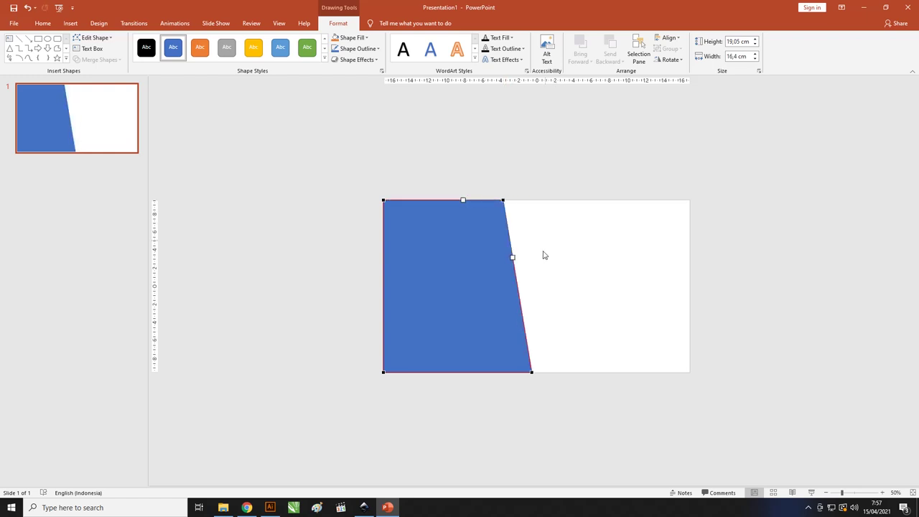
scroll(511, 263, "up", 3)
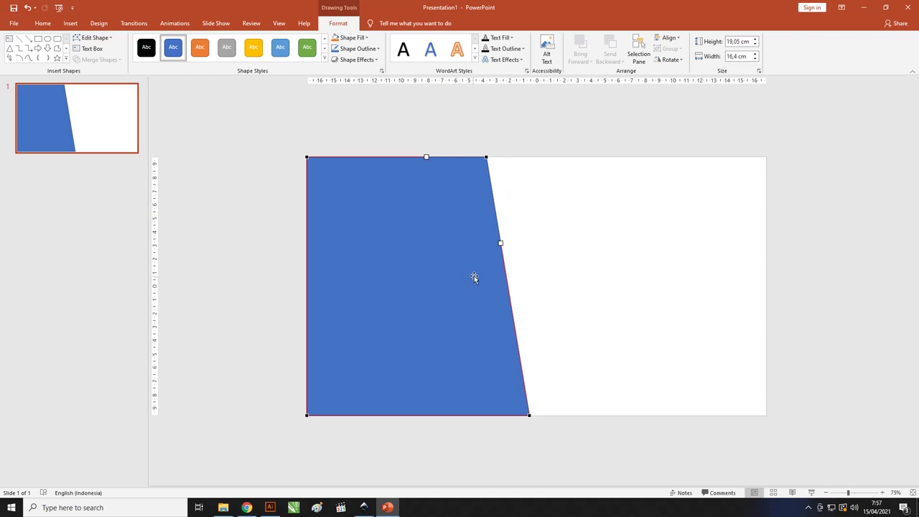
mouse_move(500, 244)
left_mouse_down()
mouse_move(514, 237)
mouse_move(514, 189)
left_mouse_up()
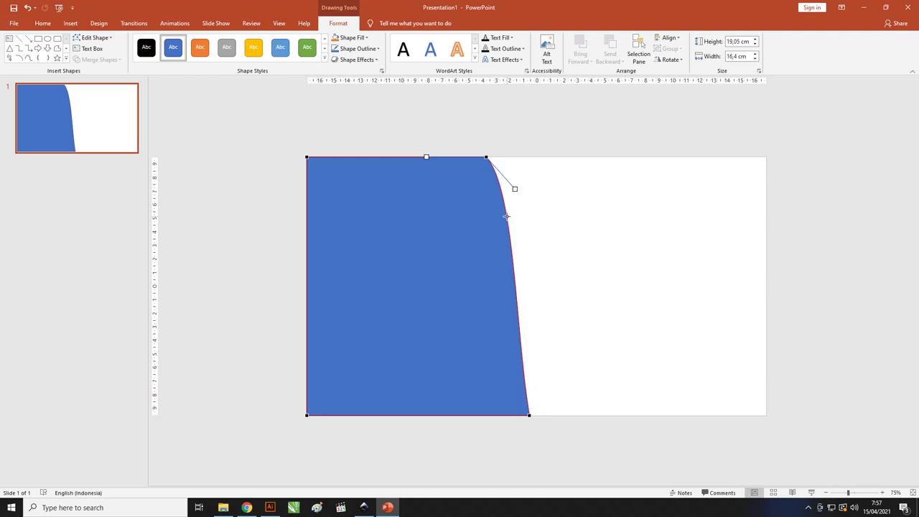
left_click(506, 216)
Step: Shape the right edge into an S-wave with new points and curves, then shift the shape right
left_click_drag(499, 216, 428, 240)
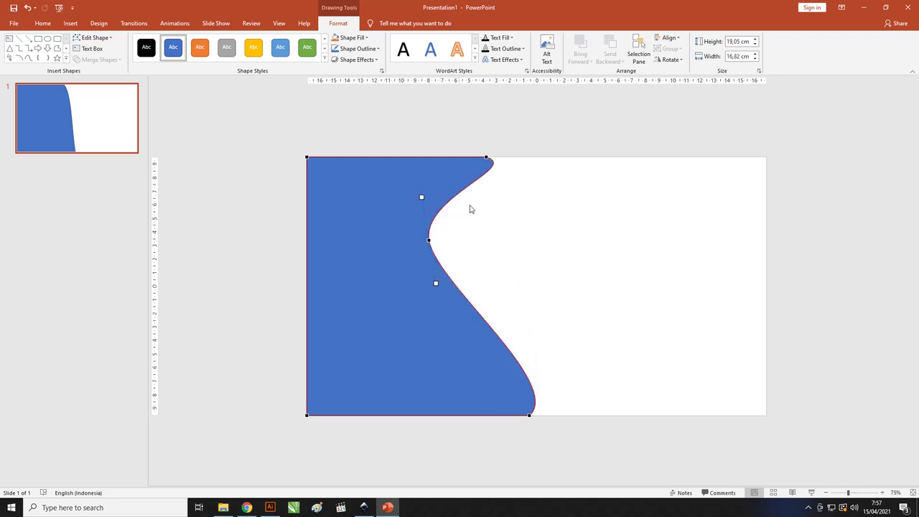
left_click(487, 157)
left_click_drag(520, 167, 529, 204)
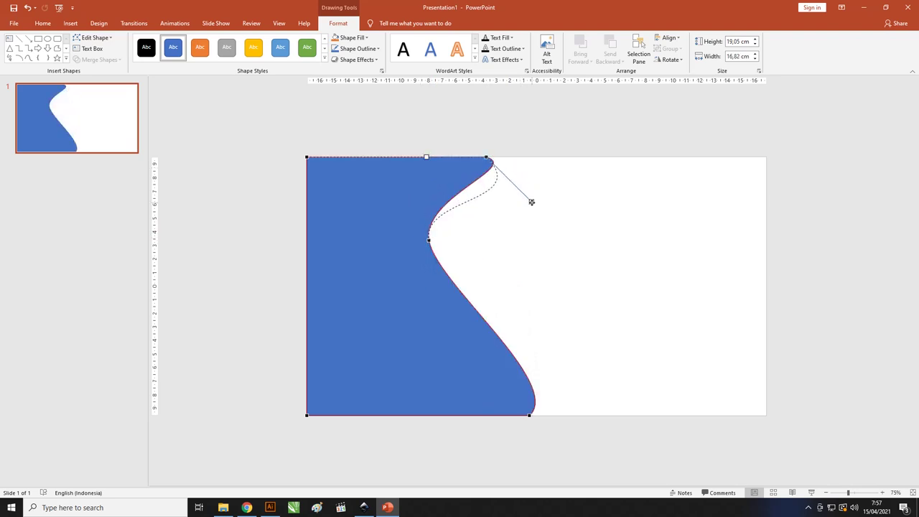
left_click(529, 415)
left_click_drag(565, 382, 595, 312)
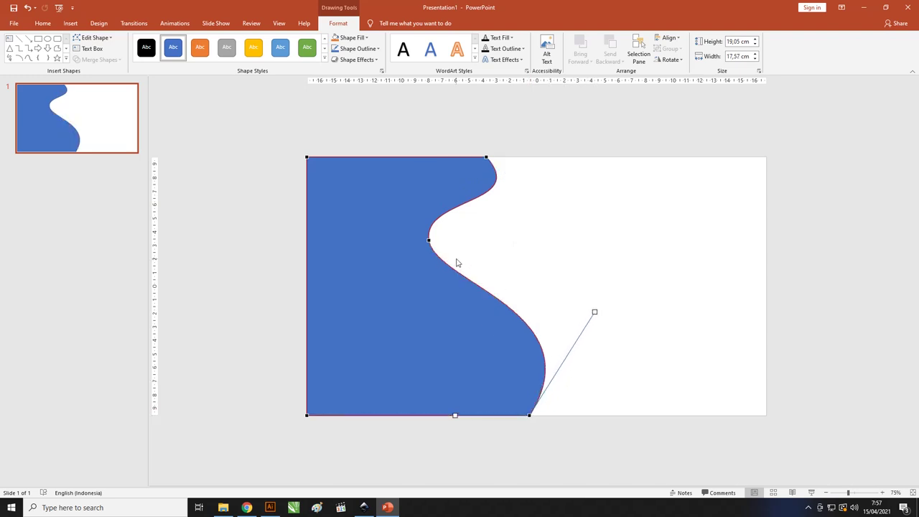
left_click(486, 157)
left_click_drag(486, 157, 497, 156)
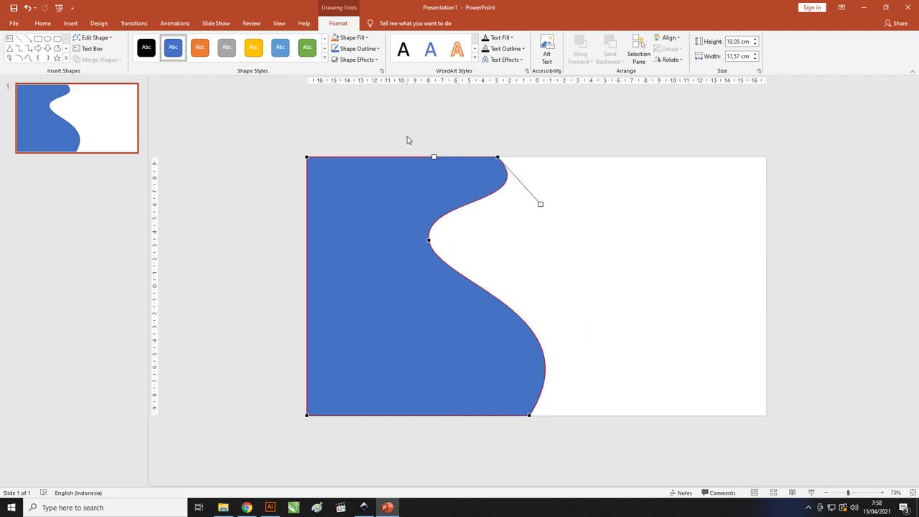
left_click(337, 132)
left_click_drag(371, 263, 429, 269)
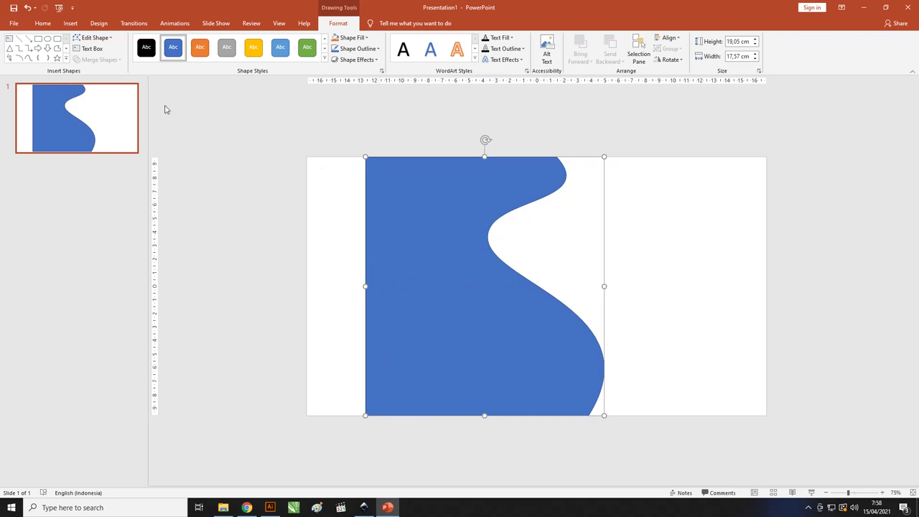
Step: Move the wave's bottom-left and top-left points flush with the slide's left edge
left_click(95, 37)
left_click(98, 61)
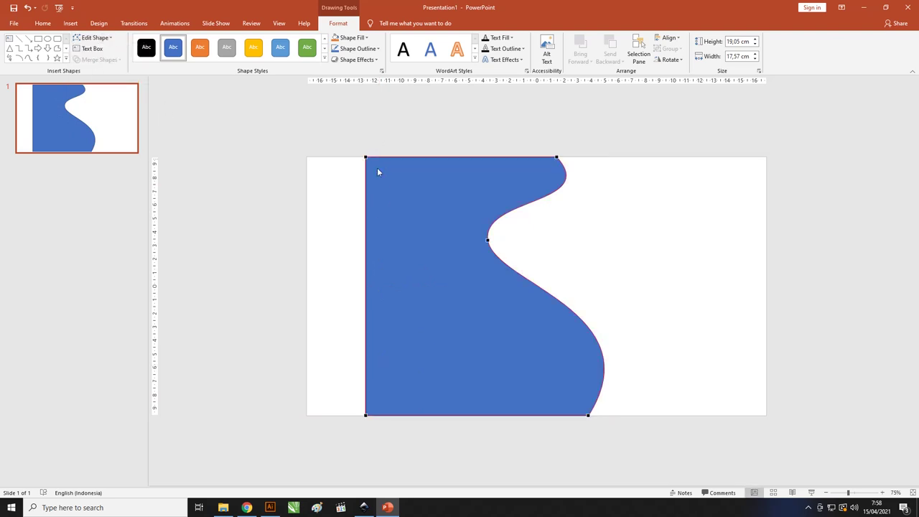
left_click(365, 414)
key("Left")
key("Left")
key("Left")
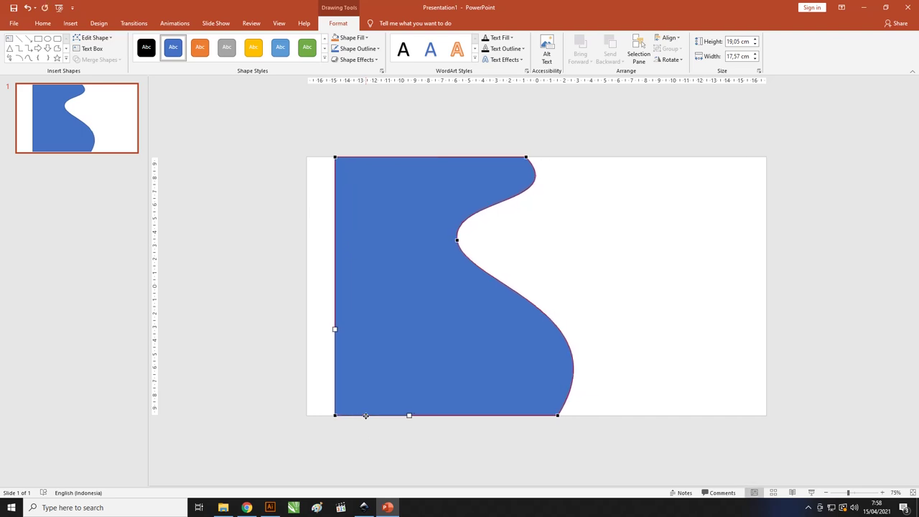
key("ctrl+Right")
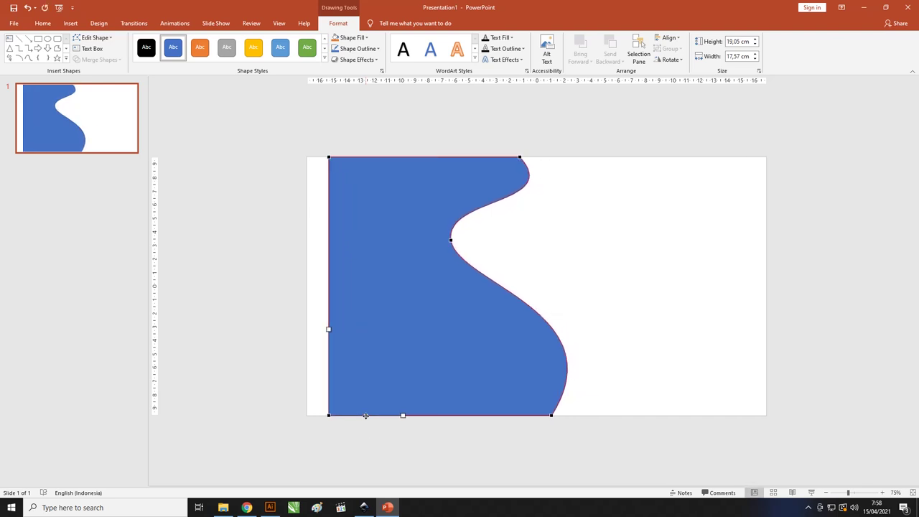
key("ctrl+Right")
key("ctrl+Right")
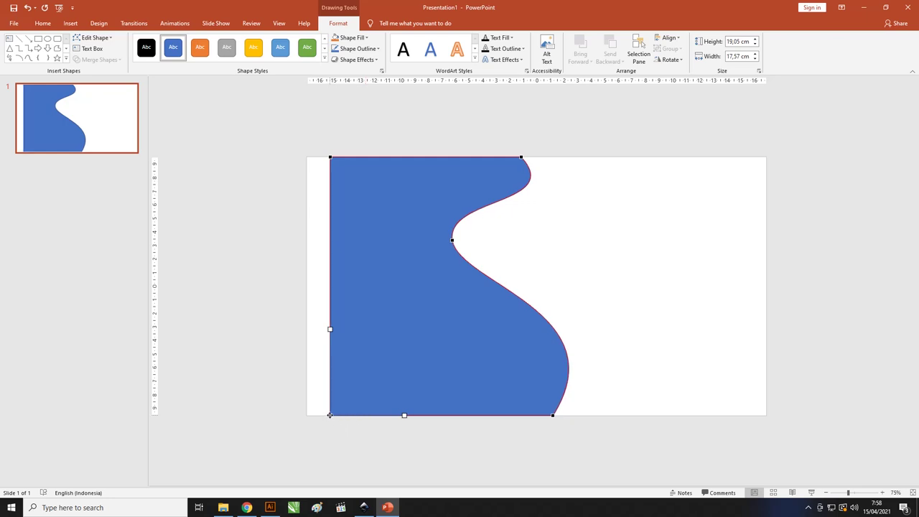
left_click_drag(329, 415, 307, 415)
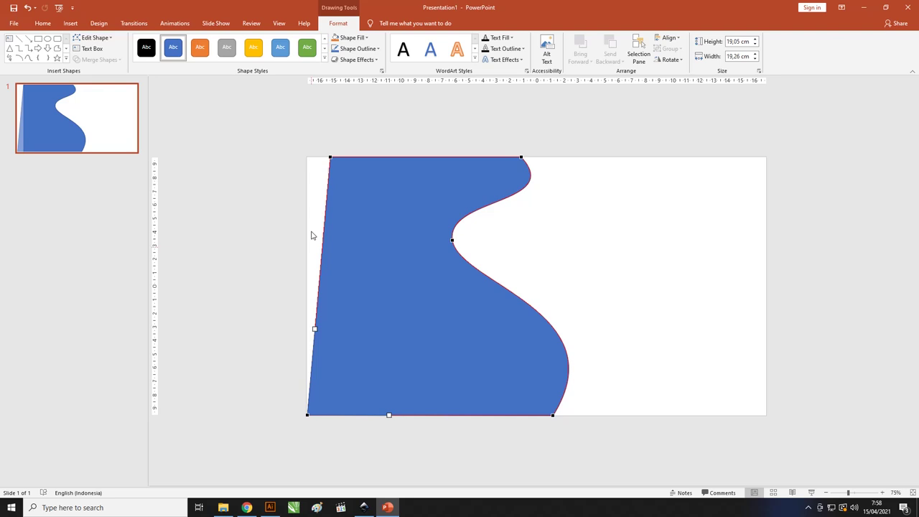
left_click(331, 156)
left_click_drag(330, 156, 306, 156)
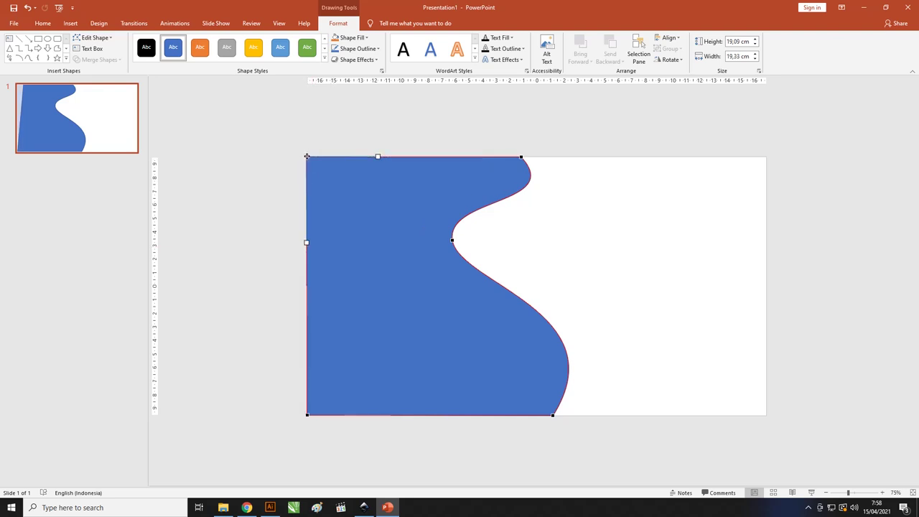
left_click(264, 142)
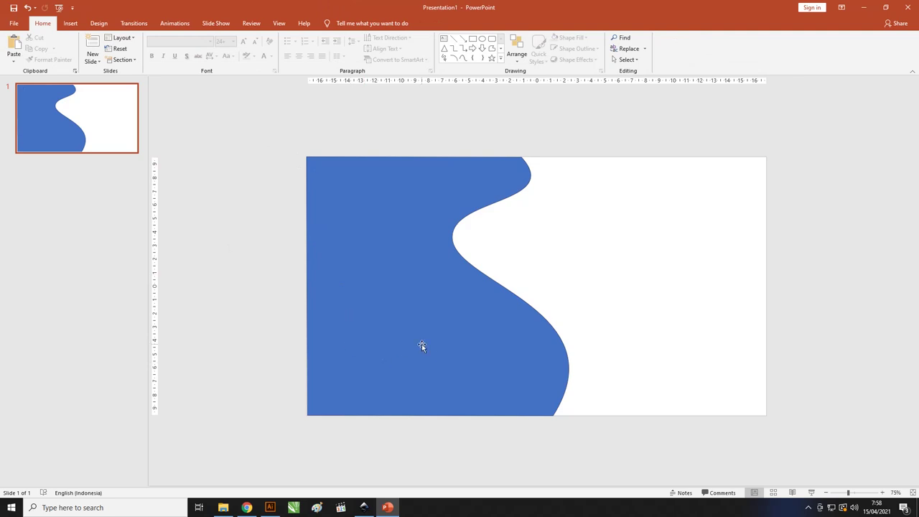
left_click(402, 316)
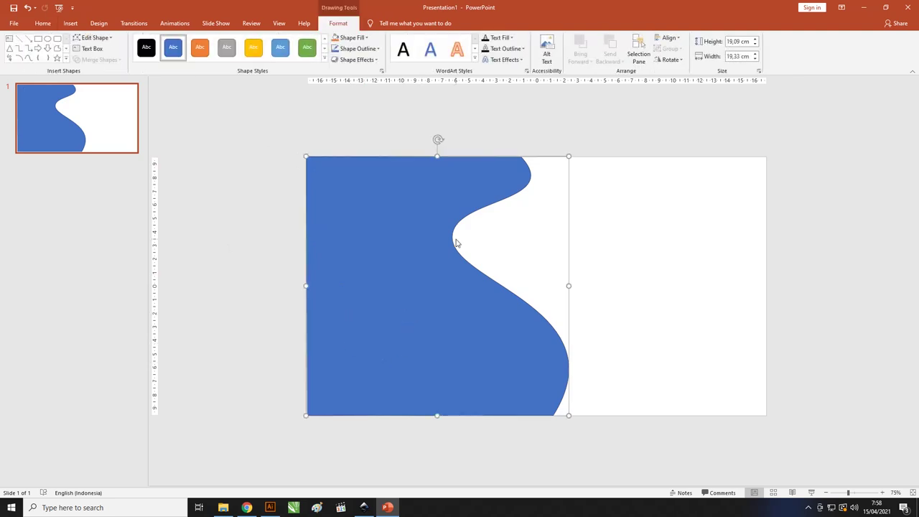
Step: Remove the wave shape's outline
left_click(364, 50)
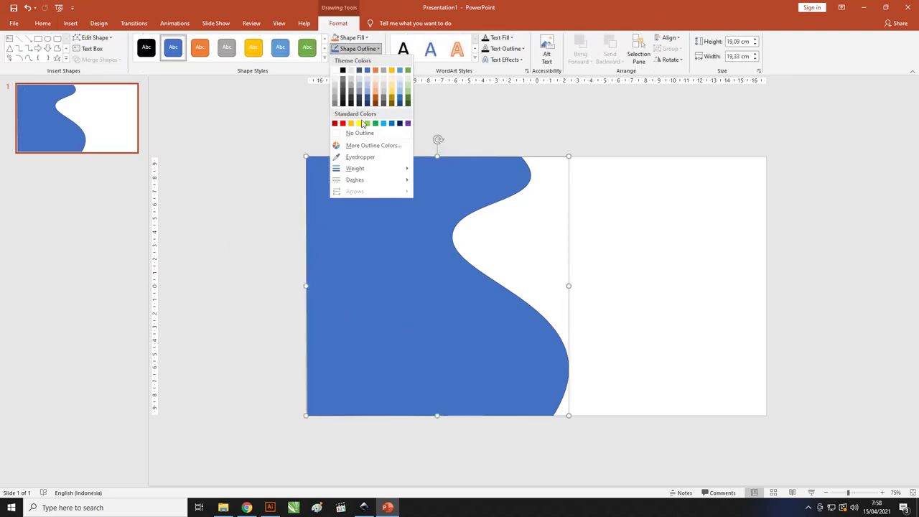
left_click(373, 134)
left_click(396, 148)
left_click(383, 180)
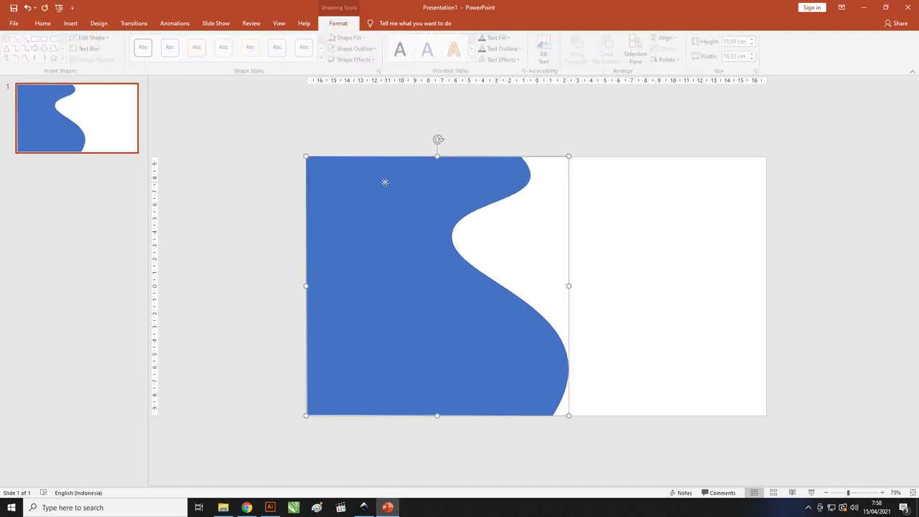
Step: Open the wave's gradient fill settings in the Format Shape pane via More Gradients
left_click(360, 39)
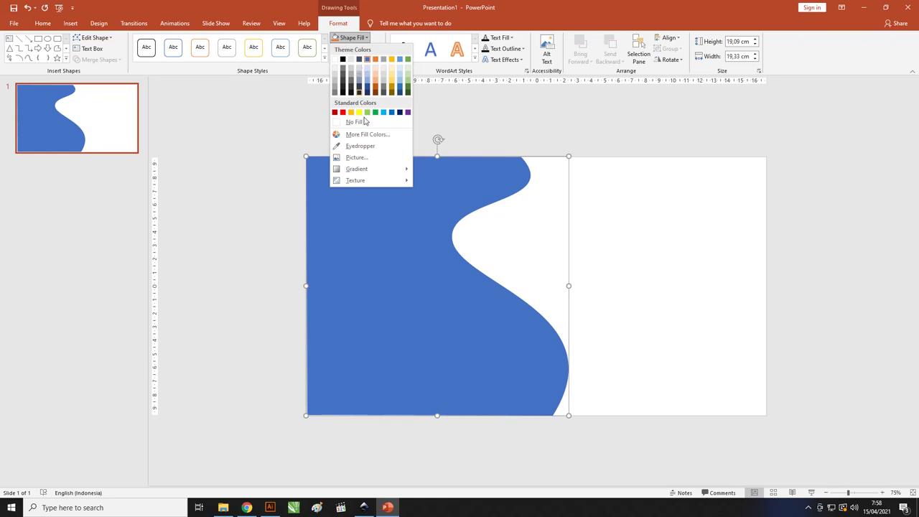
mouse_move(381, 170)
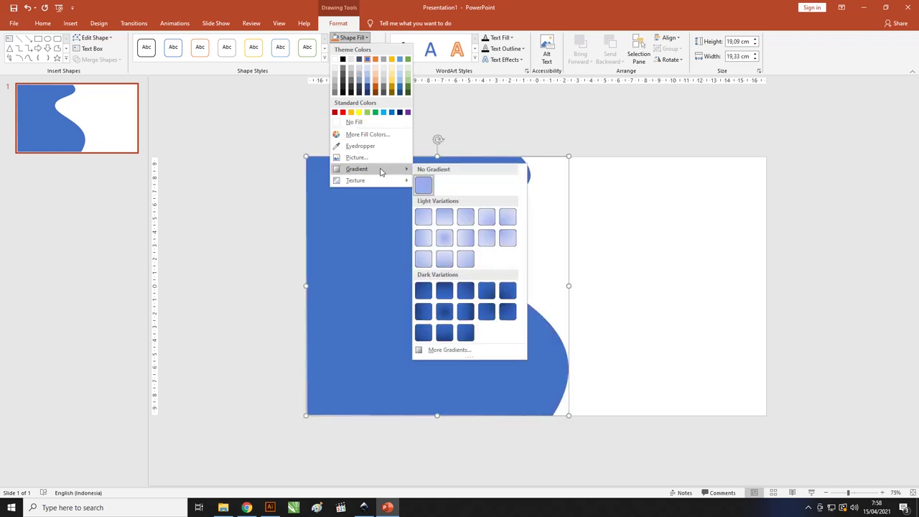
left_click(486, 351)
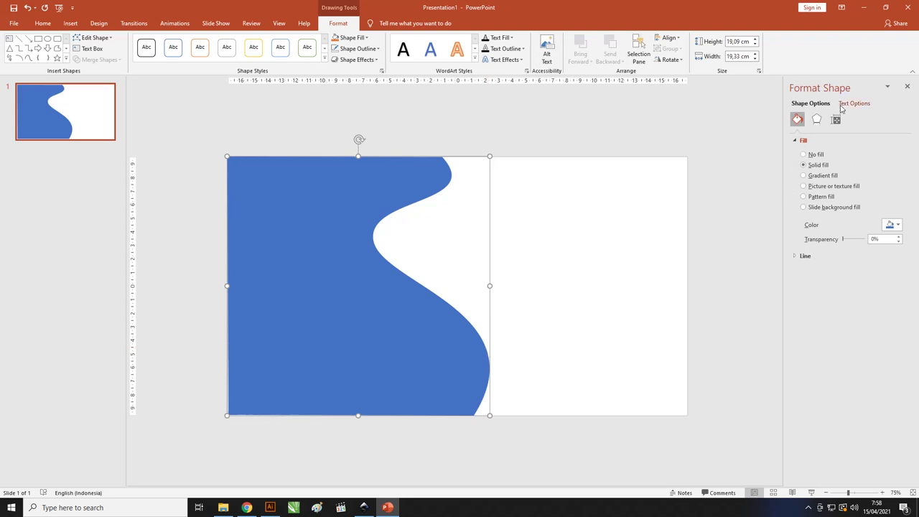
Step: Switch the wave's fill to Gradient fill and delete the extra middle stops
left_click(803, 176)
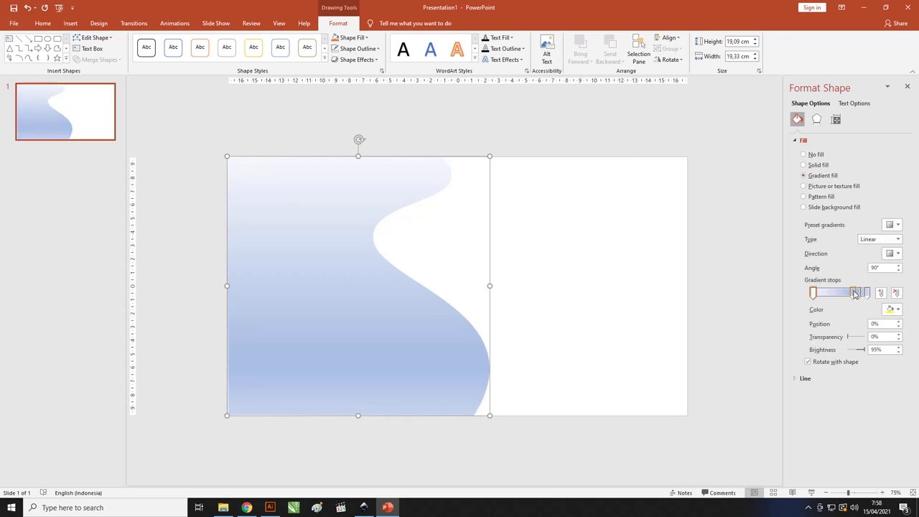
left_click_drag(854, 293, 841, 293)
left_click(897, 295)
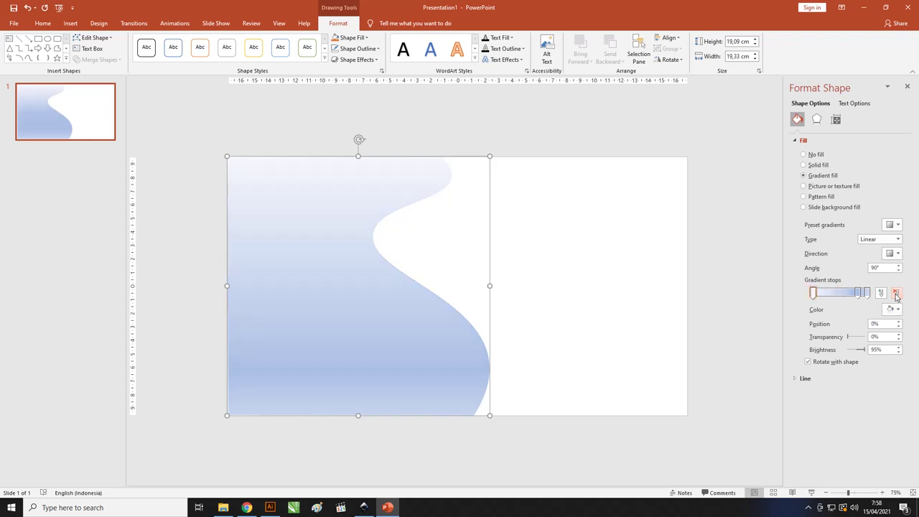
left_click(897, 295)
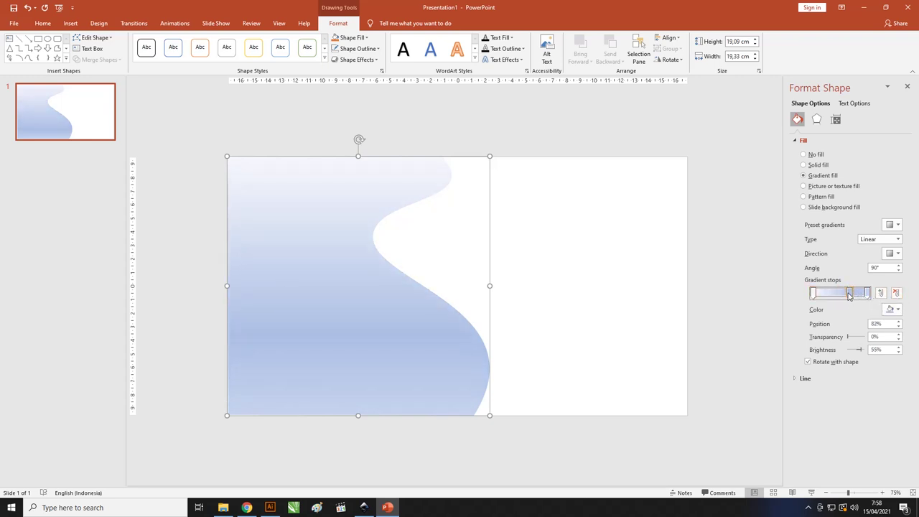
left_click(897, 295)
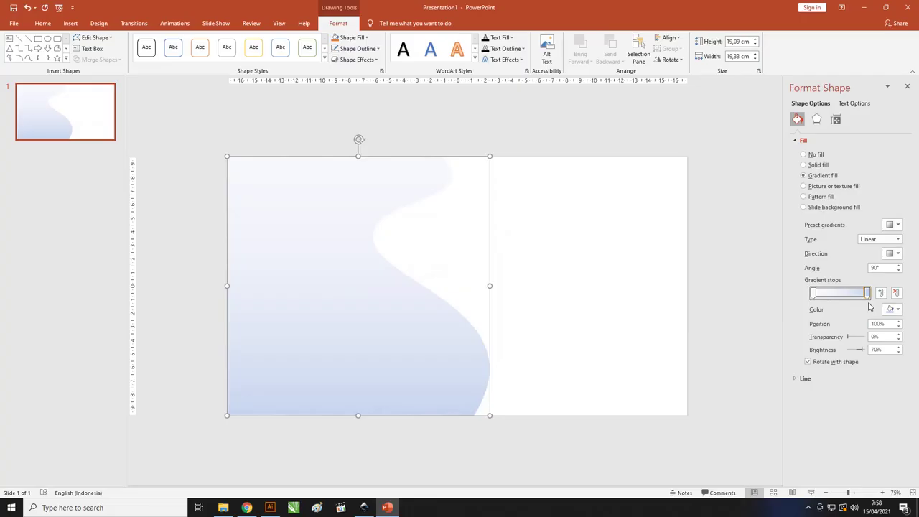
Step: Set the end gradient stop's colour to dark teal #003F42
left_click(898, 309)
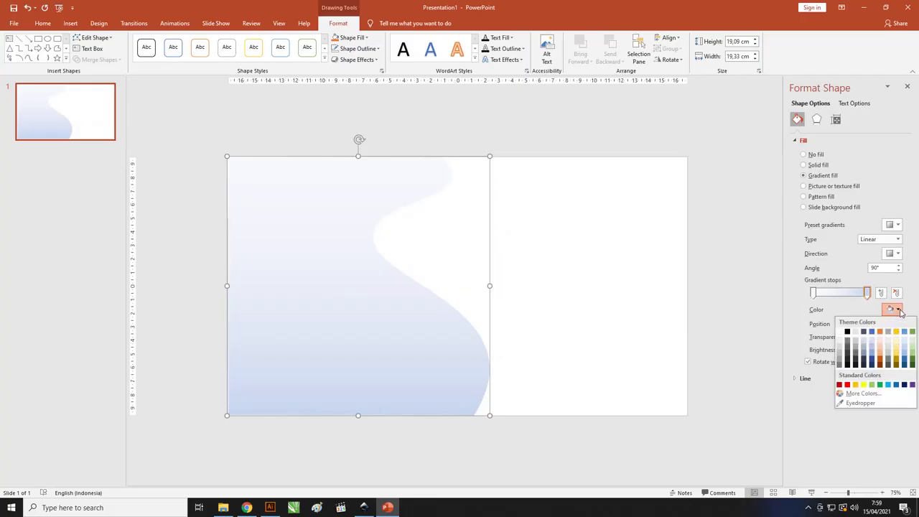
left_click(863, 394)
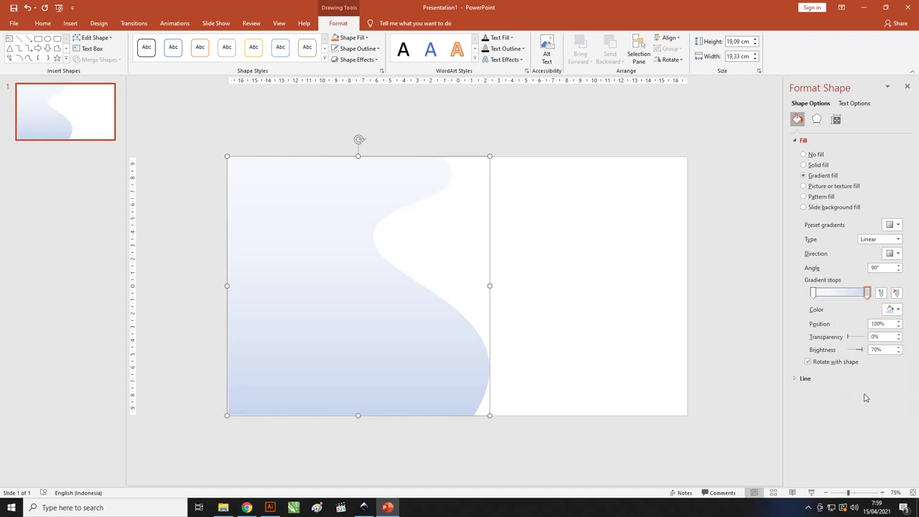
left_click_drag(454, 159, 624, 151)
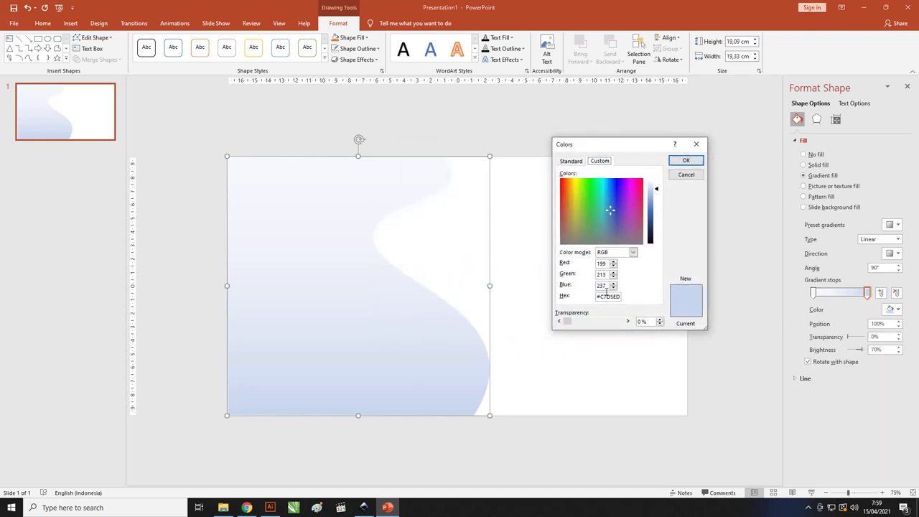
double_click(608, 296)
key("ctrl+v")
key("ctrl+z")
type("#003F42")
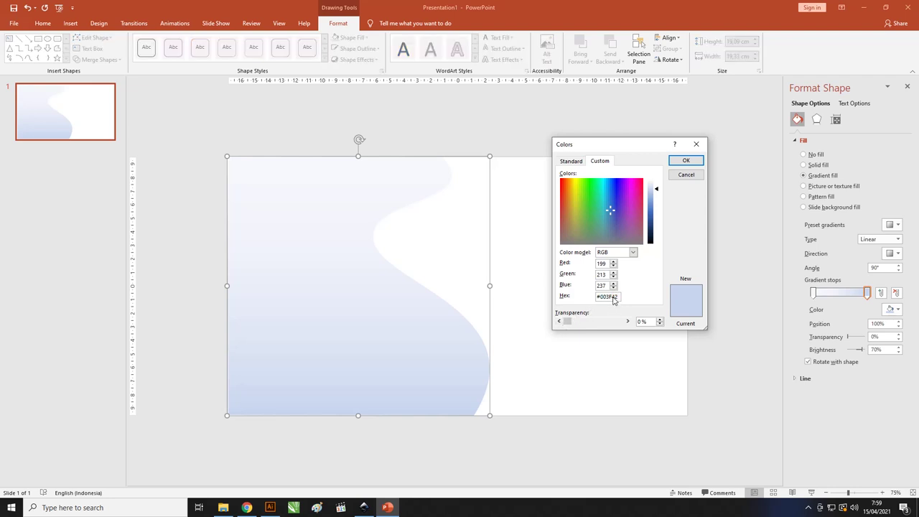
left_click(609, 285)
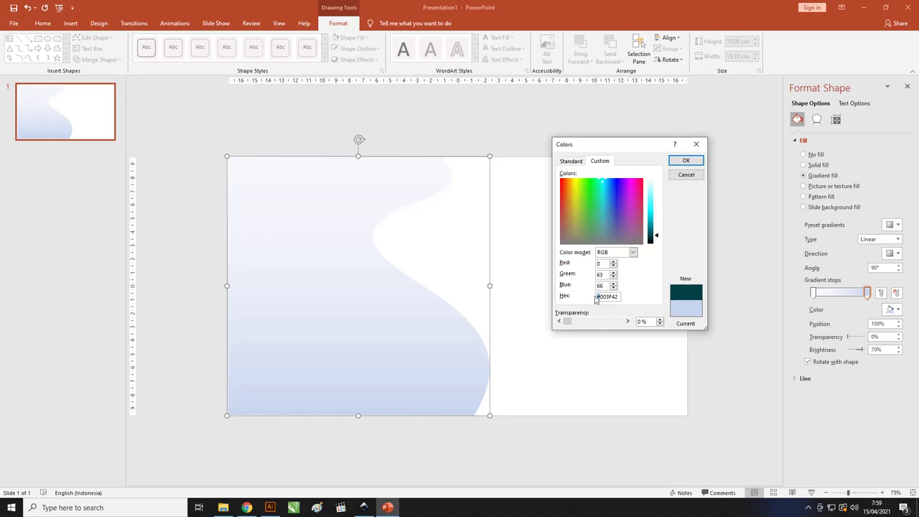
left_click(686, 161)
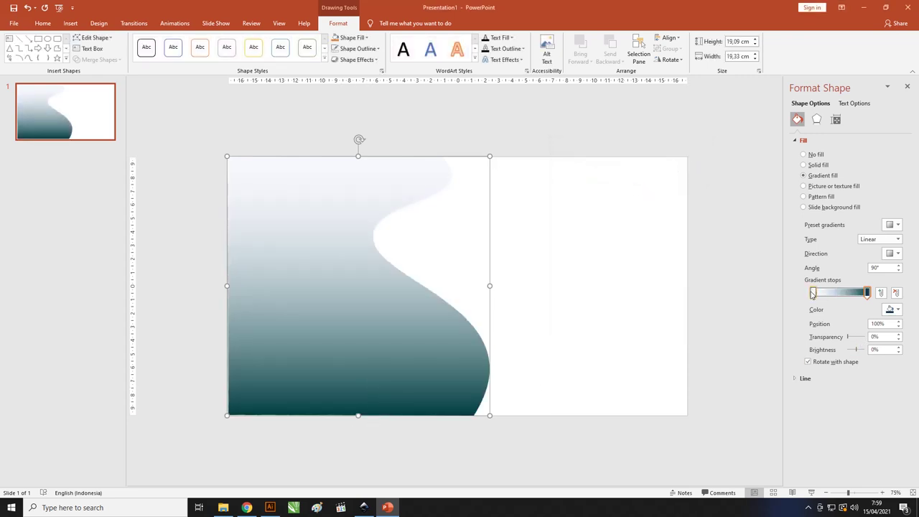
Step: Set the left gradient stop's colour to green #58994F
left_click(812, 293)
left_click(900, 311)
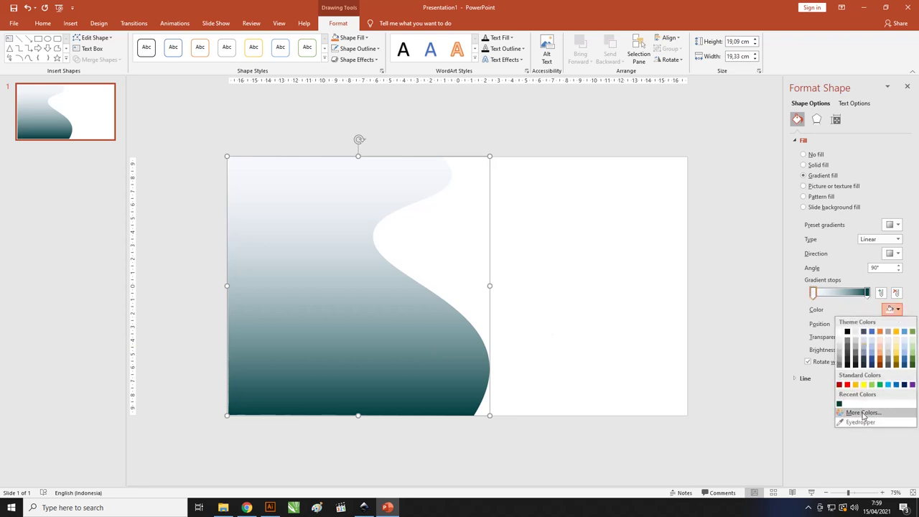
left_click(864, 415)
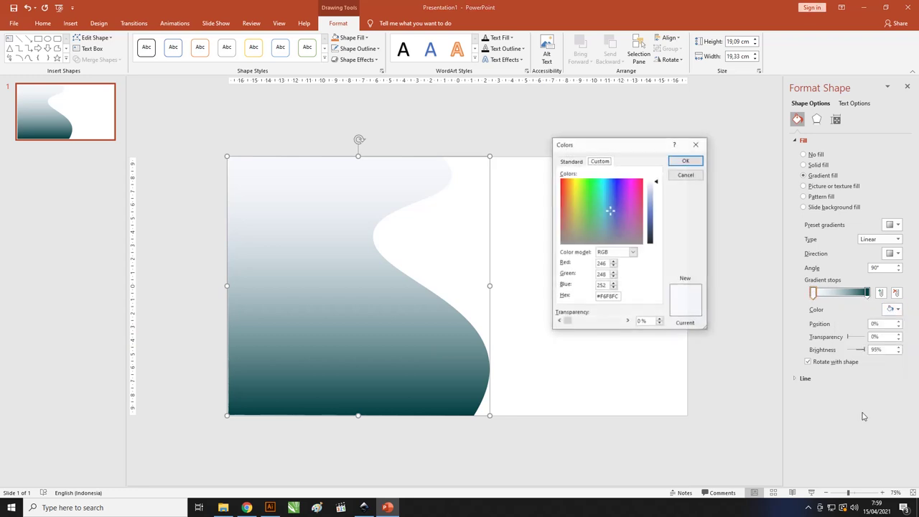
double_click(607, 298)
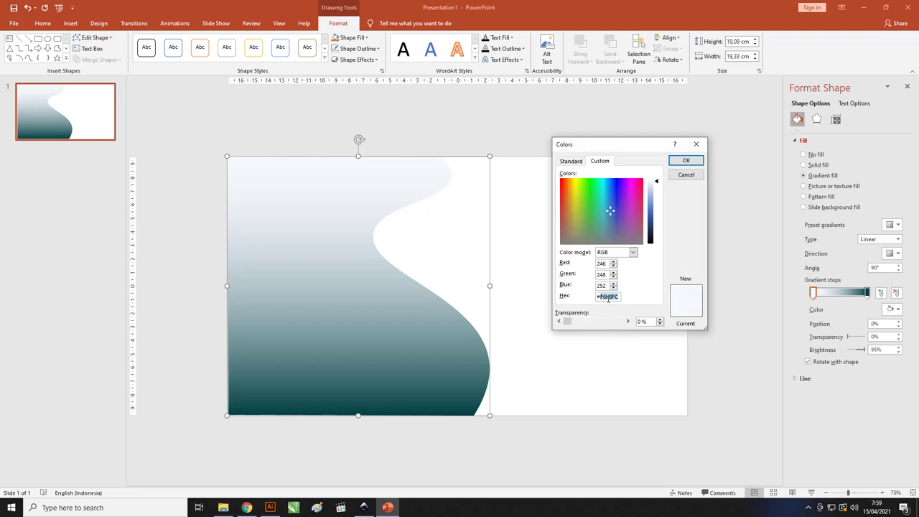
right_click(607, 298)
left_click(625, 332)
key("Tab")
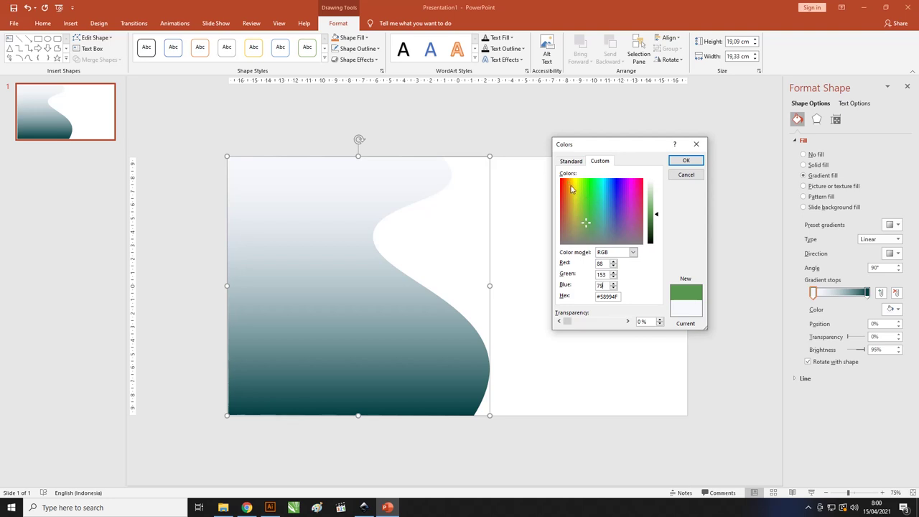
left_click_drag(624, 148, 588, 158)
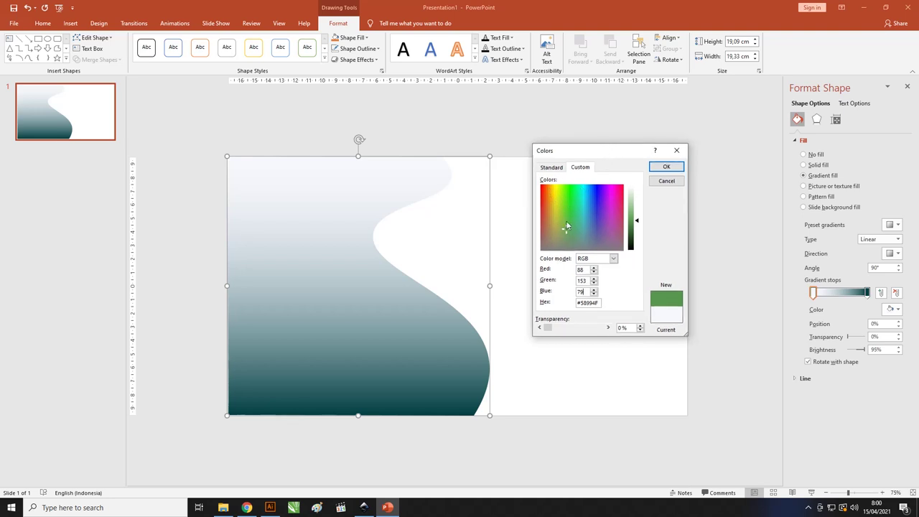
left_click(655, 174)
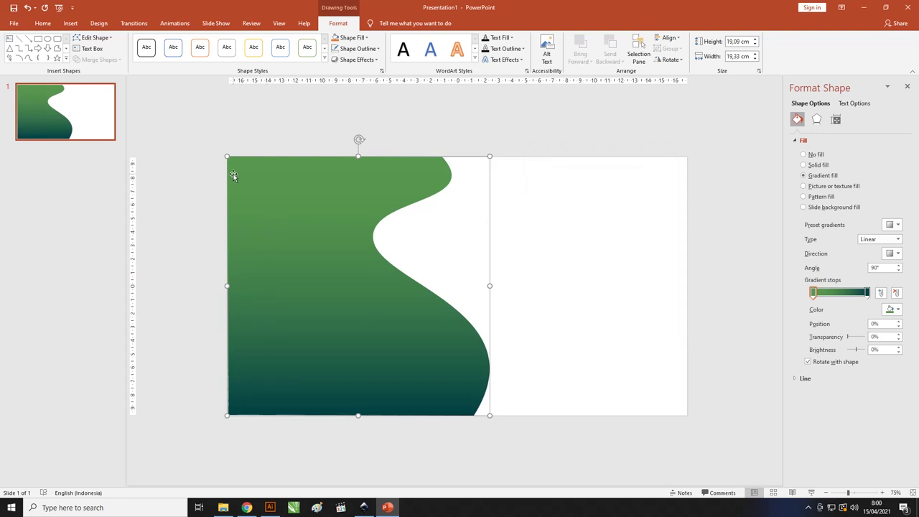
left_click(896, 225)
Step: Set the gradient direction to a 45° diagonal, from top-left to bottom-right
left_click(897, 225)
left_click(896, 254)
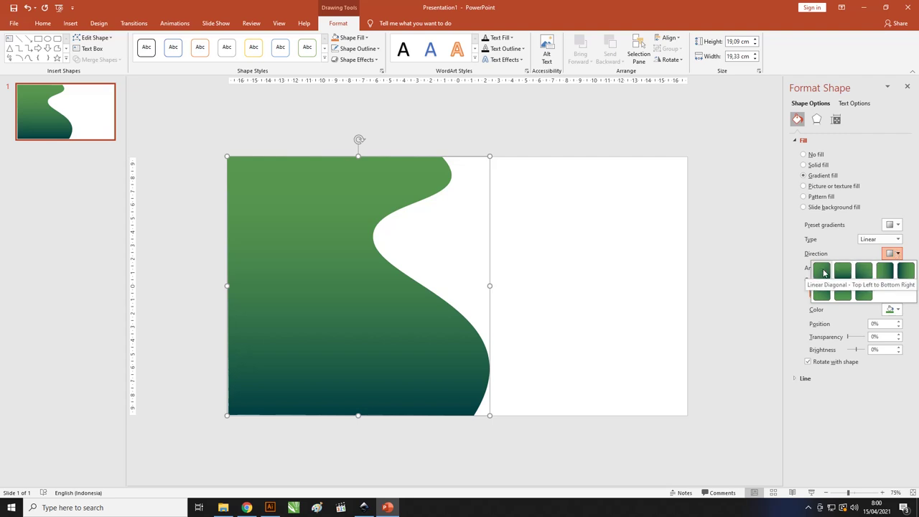
left_click(823, 271)
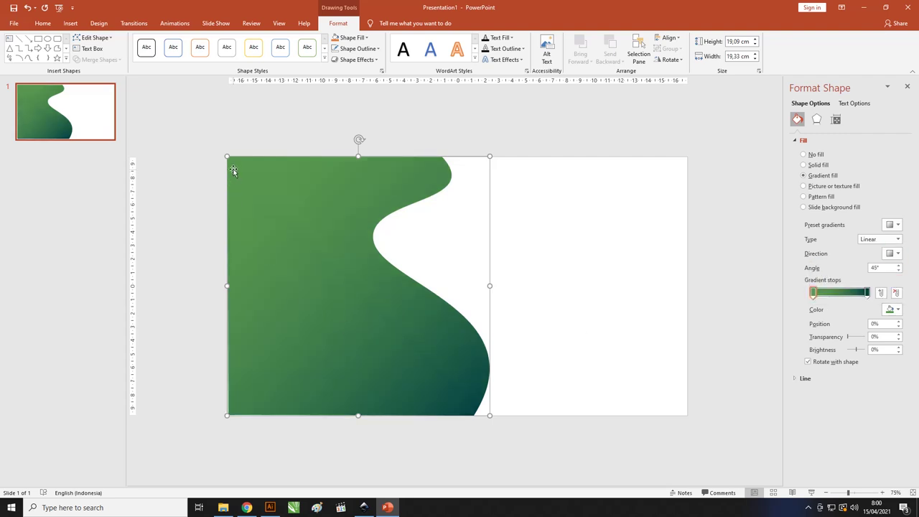
left_click(897, 255)
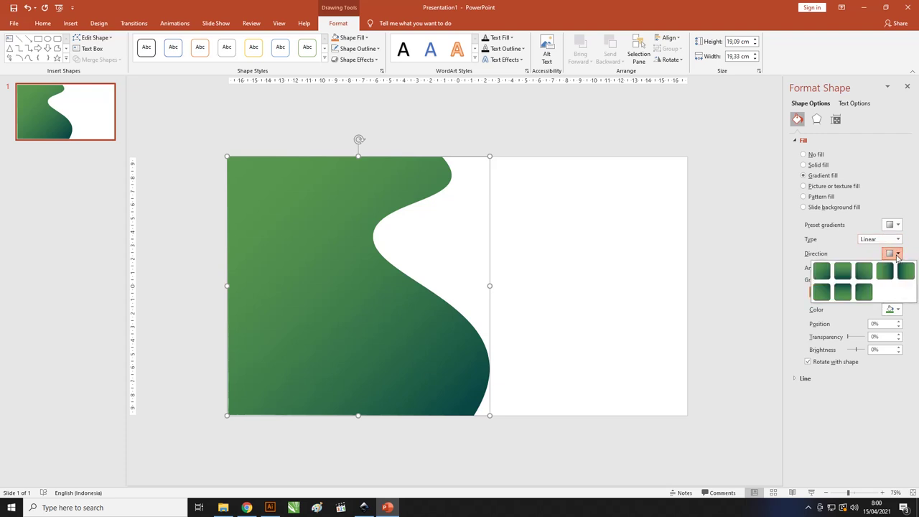
left_click(824, 292)
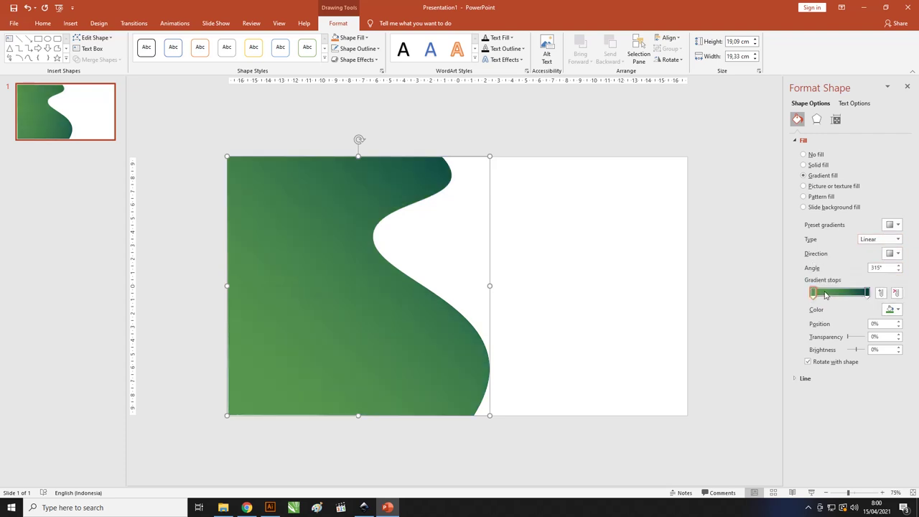
left_click(894, 255)
left_click(821, 271)
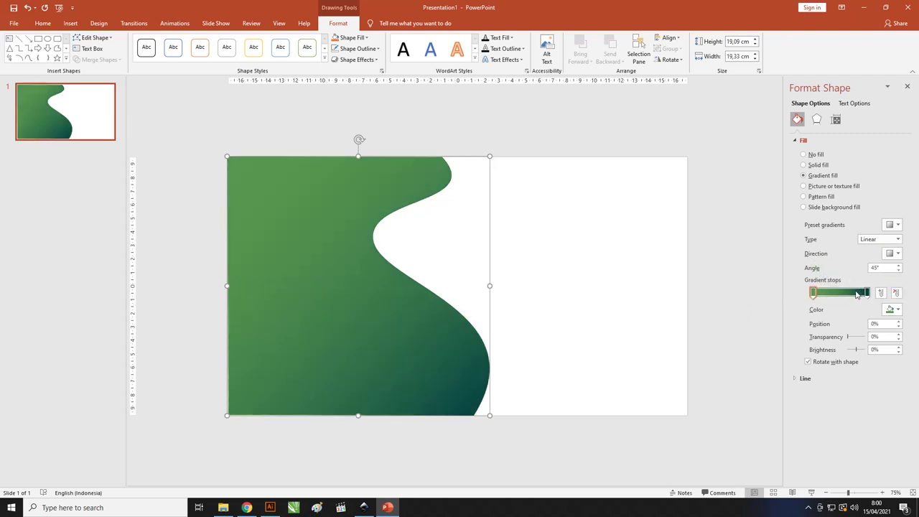
Step: Move the dark teal stop to 70% and select the wave shape
mouse_move(866, 293)
left_mouse_down()
mouse_move(845, 294)
mouse_move(854, 294)
left_mouse_up()
left_click(812, 293)
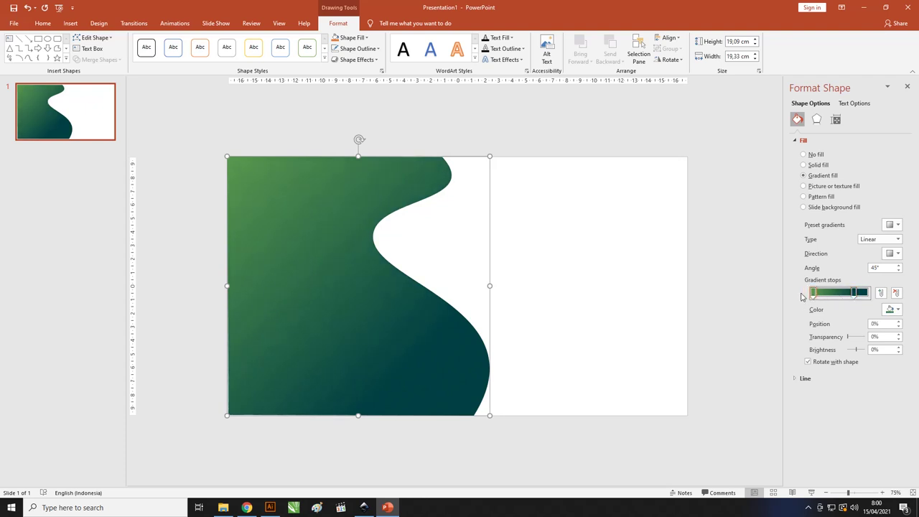
left_click(738, 230)
left_click(318, 296)
Step: Duplicate the S-wave with Ctrl+D and place the copy beside the original
left_click_drag(318, 296, 349, 300)
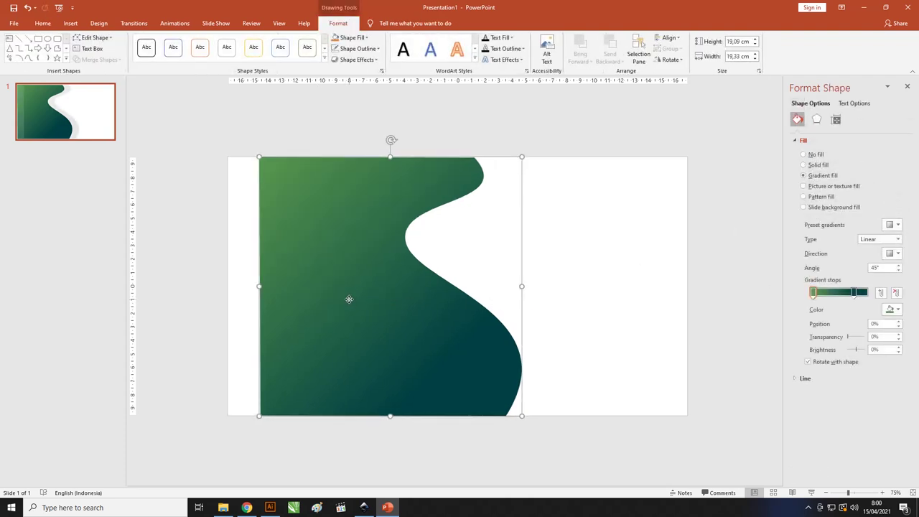
key("ctrl+z")
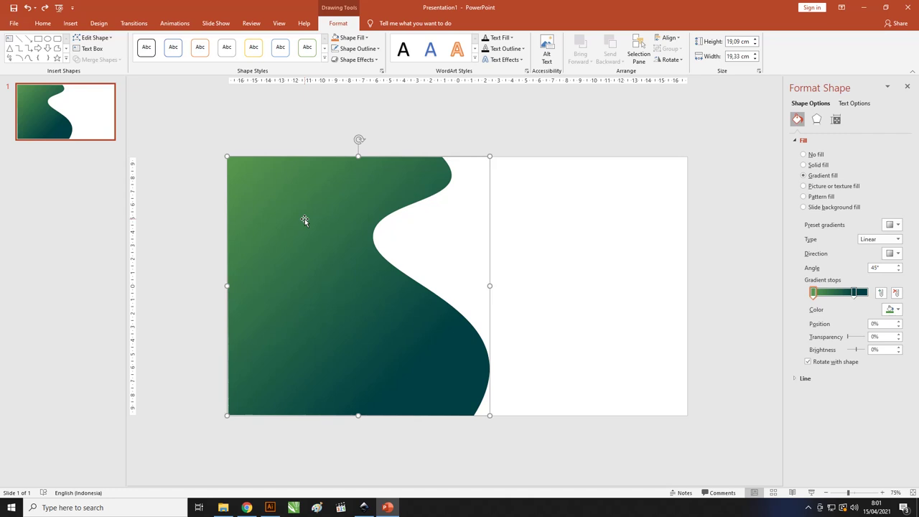
key("ctrl+d")
left_click_drag(303, 231, 427, 228)
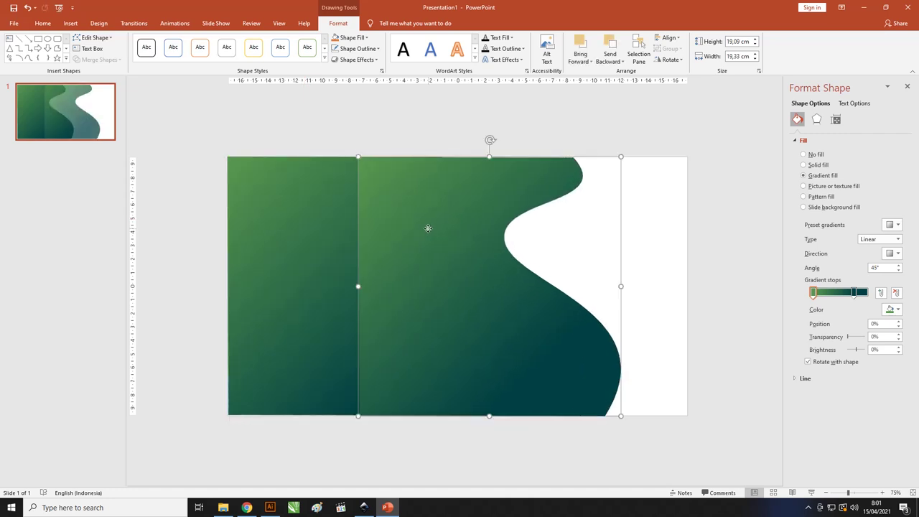
Step: Make both gradient stops of the copy white
left_click(855, 296)
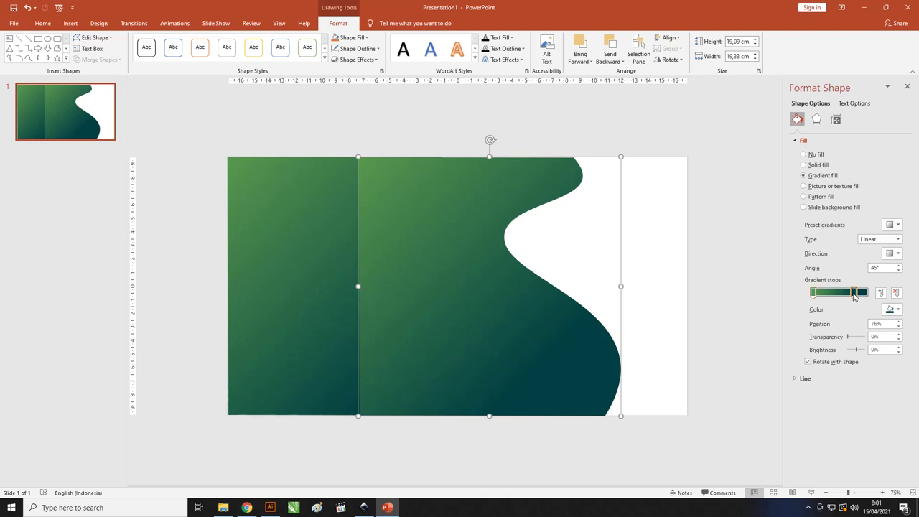
left_click(890, 310)
left_click(840, 331)
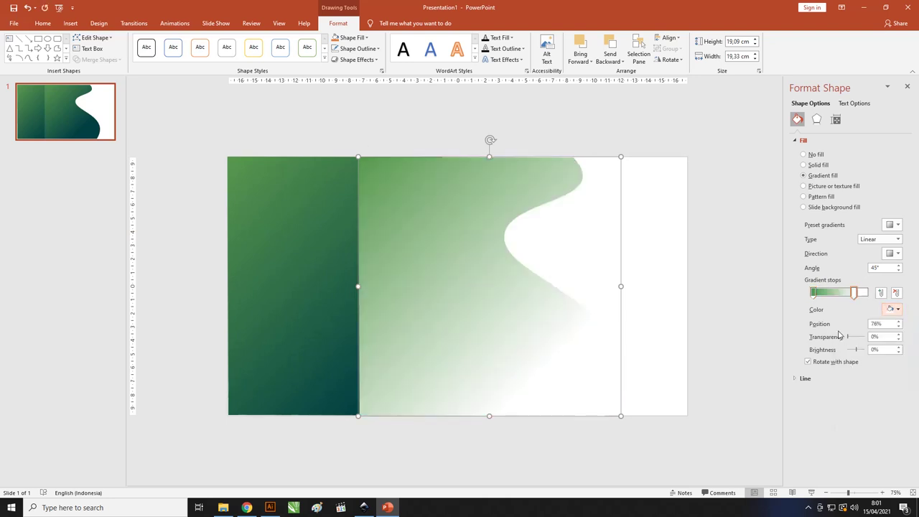
left_click(814, 294)
left_click(890, 309)
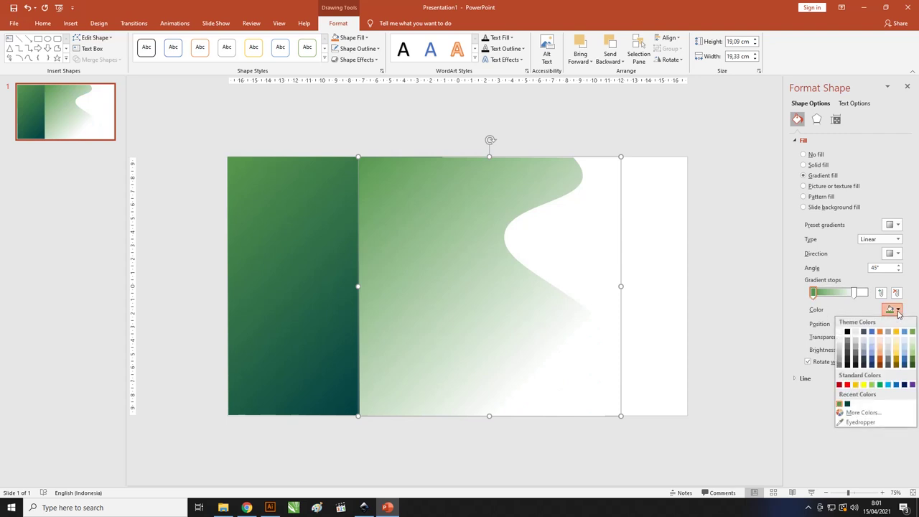
left_click(839, 332)
Step: Make the right stop 100% transparent and move the white copy over the original wave
left_click(854, 294)
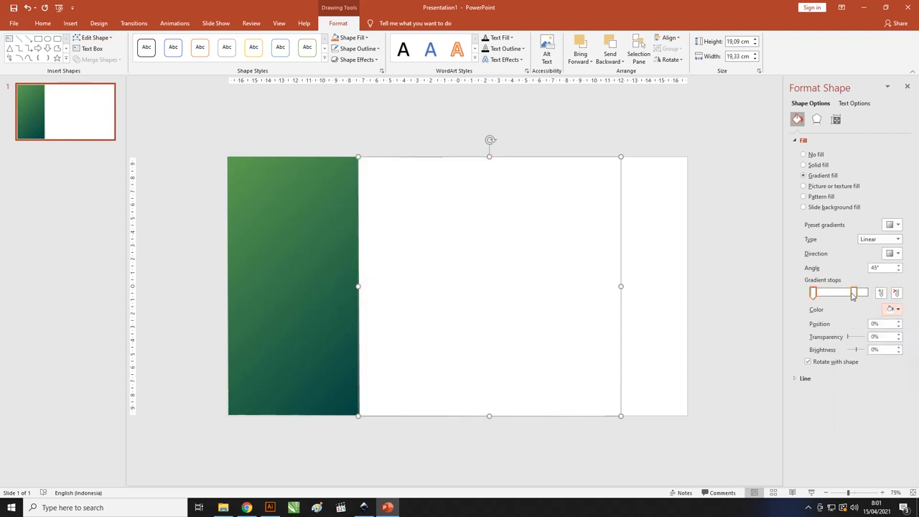
left_click(895, 309)
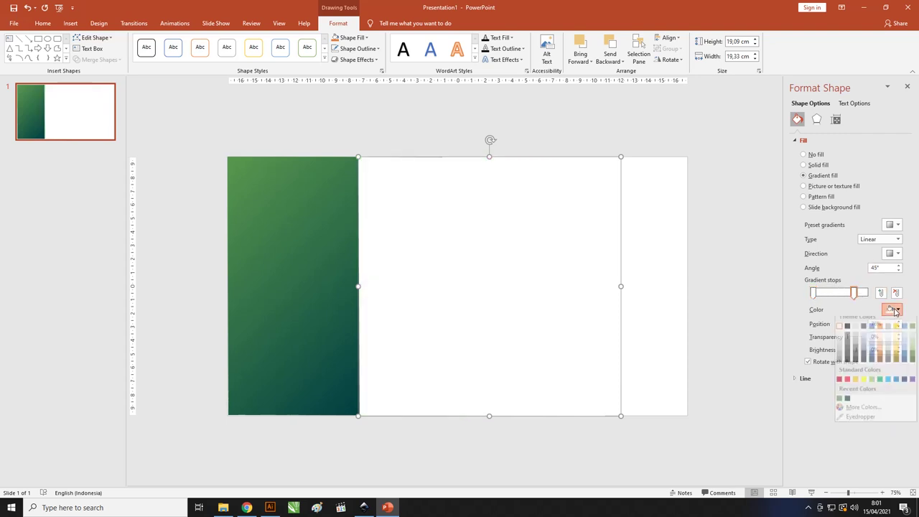
left_click(895, 310)
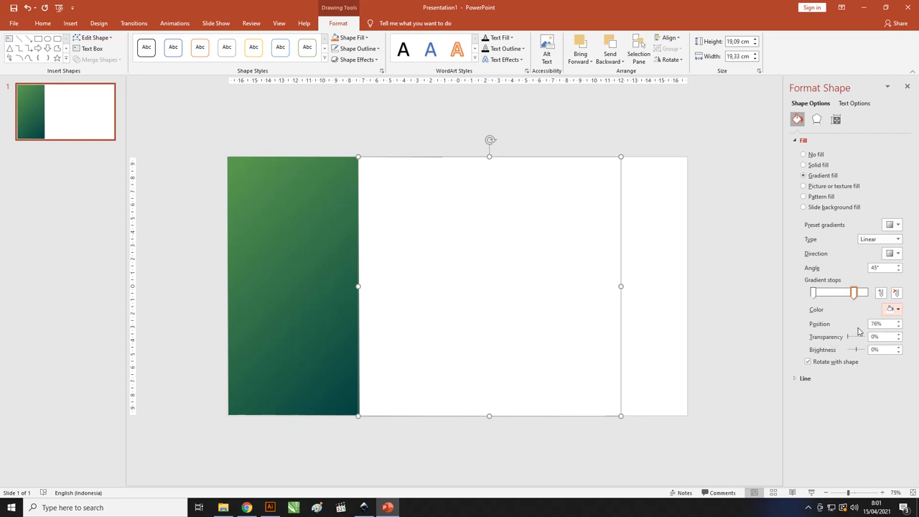
left_click_drag(848, 336, 879, 337)
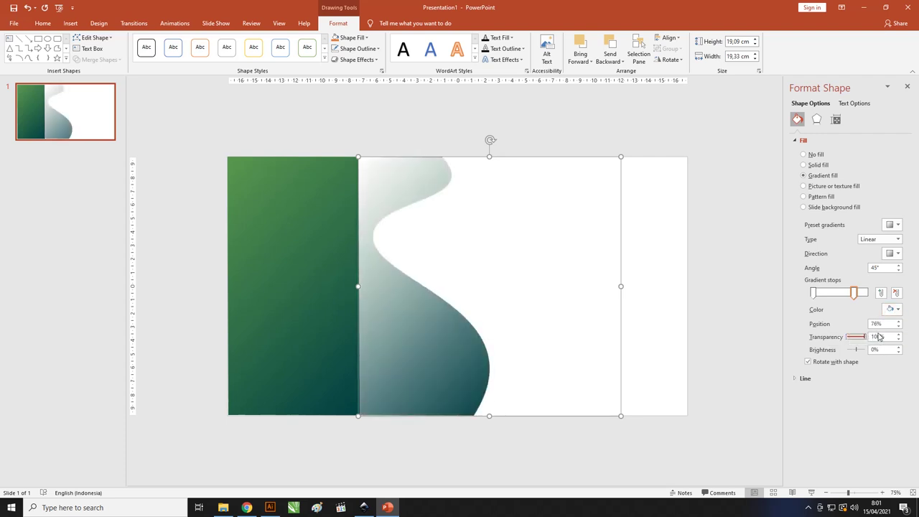
left_click_drag(384, 198, 255, 191)
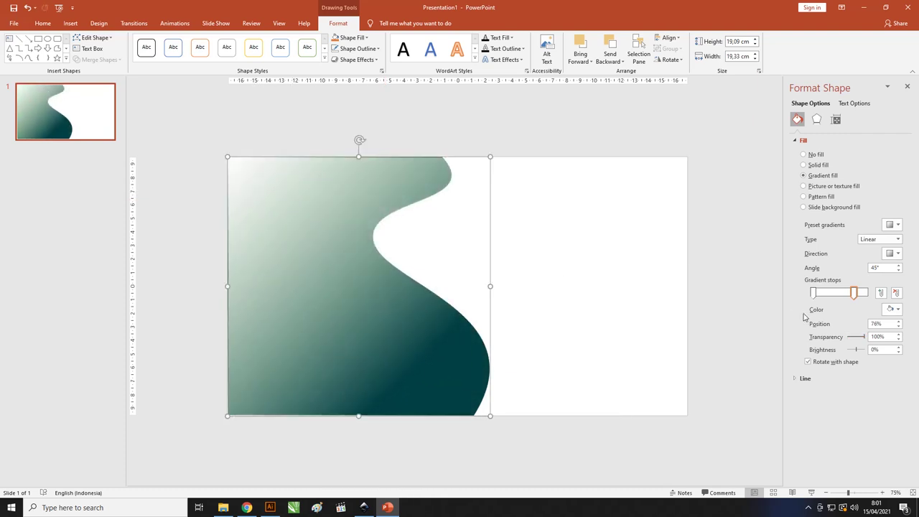
Step: Raise the left gradient stop's transparency to about 69%
left_click(813, 293)
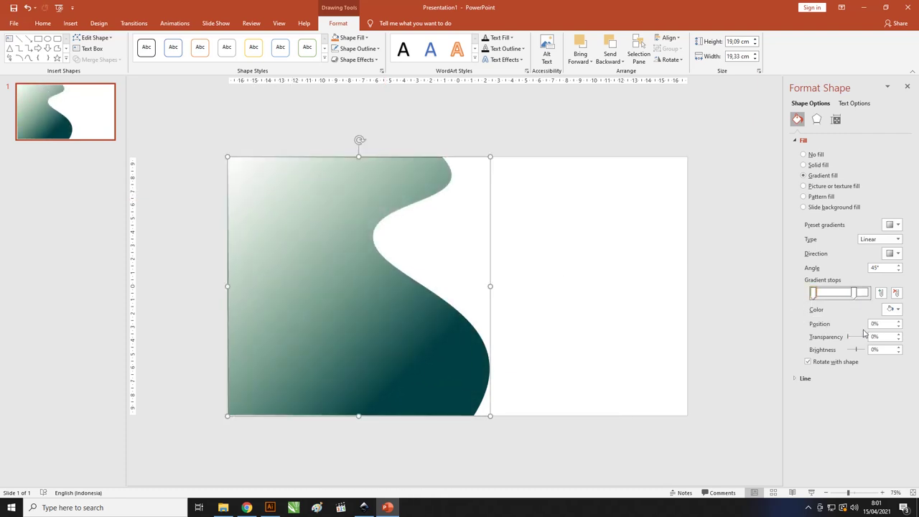
left_click_drag(848, 337, 863, 338)
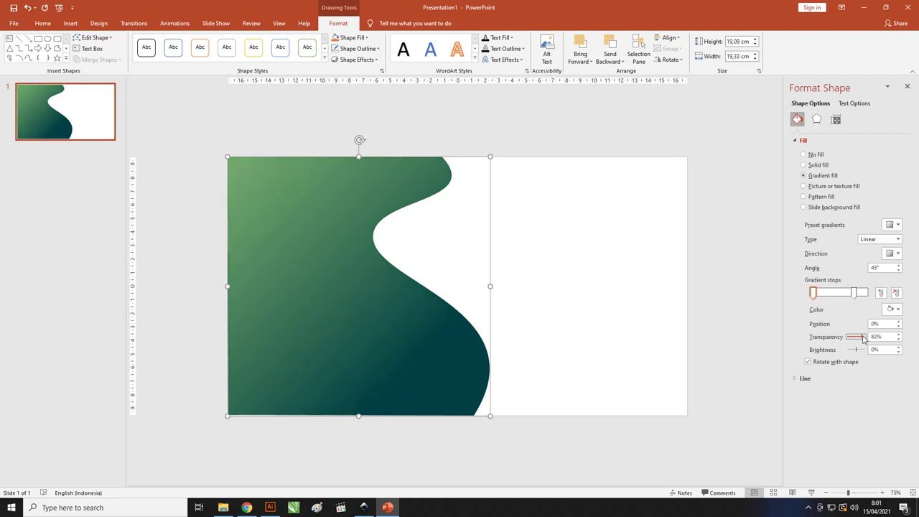
left_click_drag(864, 339, 861, 340)
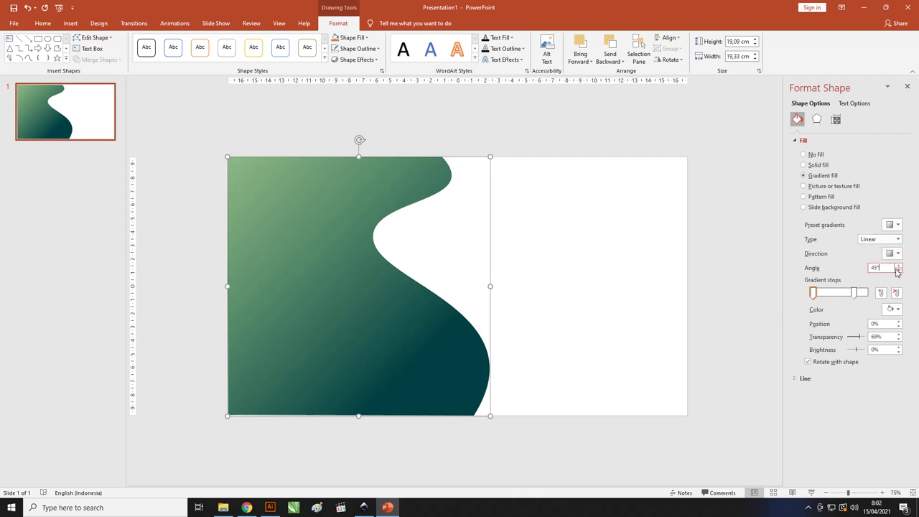
Step: Set the overlay gradient angle to 60° and move a stop to 42%
left_click(898, 270)
left_click(897, 270)
left_click(897, 270)
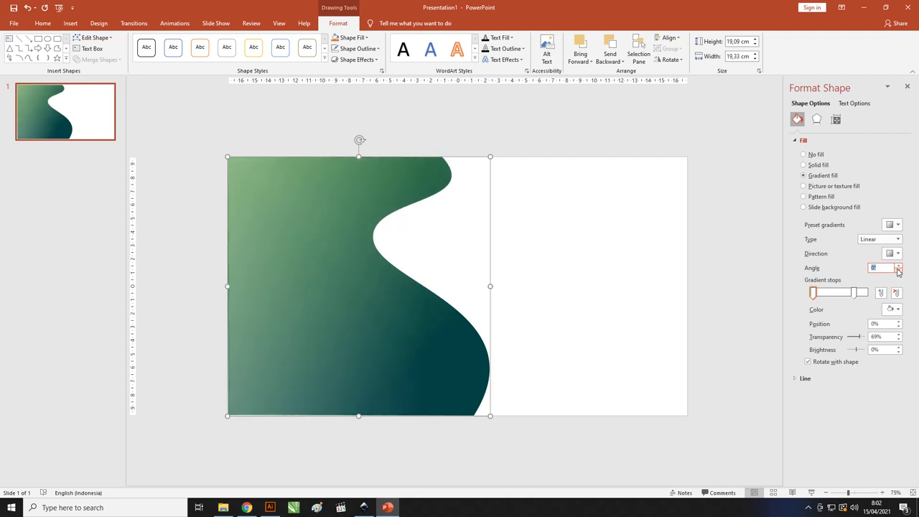
left_click(897, 270)
left_click(897, 270)
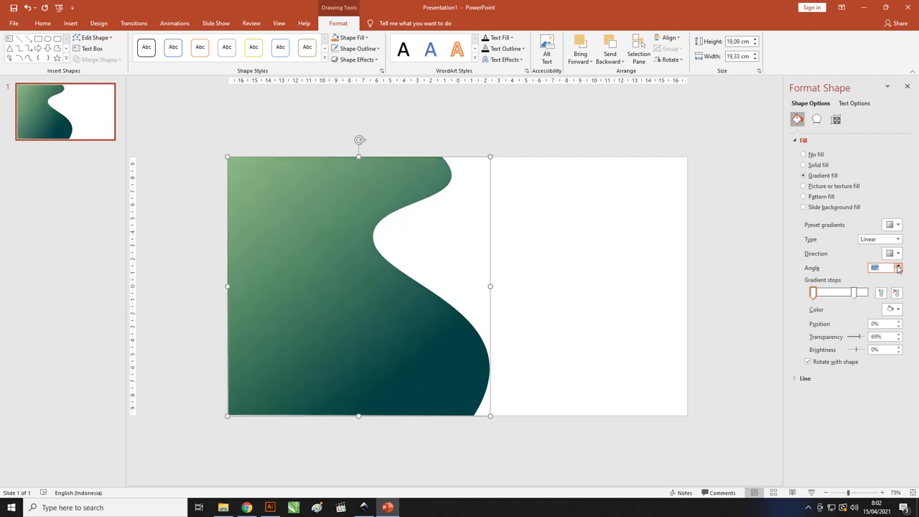
left_click(898, 271)
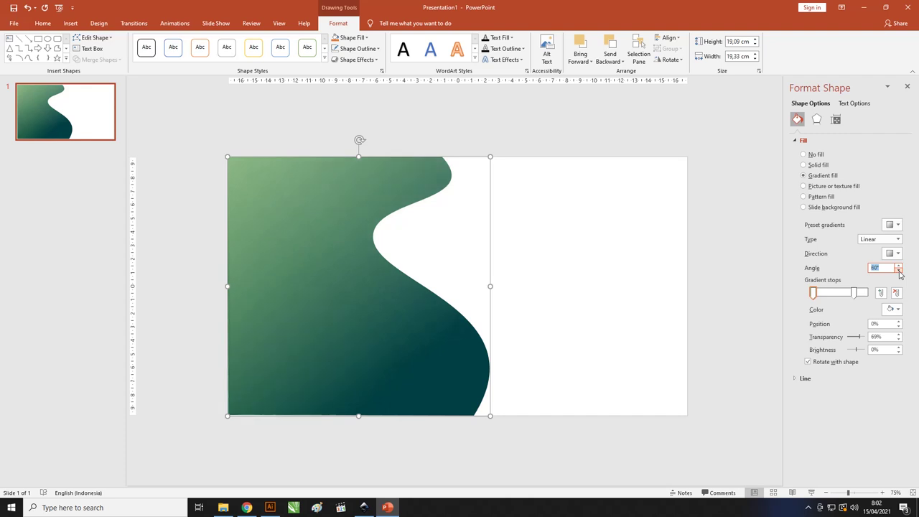
left_click_drag(854, 293, 839, 299)
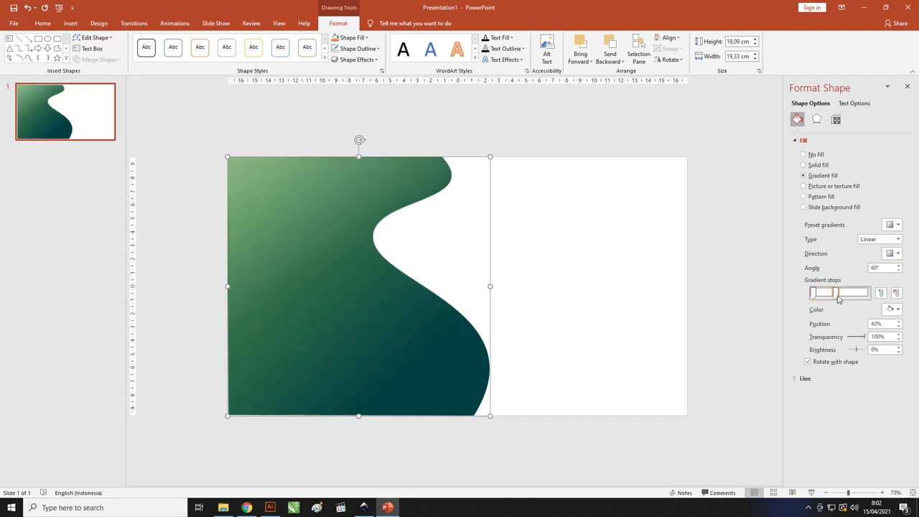
left_click(726, 244)
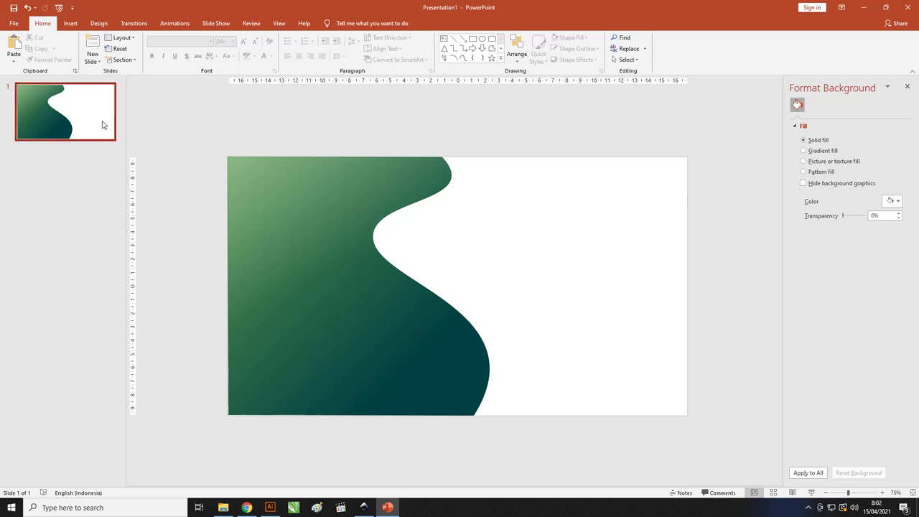
Step: Draw a circle on the green wave and remove its outline
left_click(71, 24)
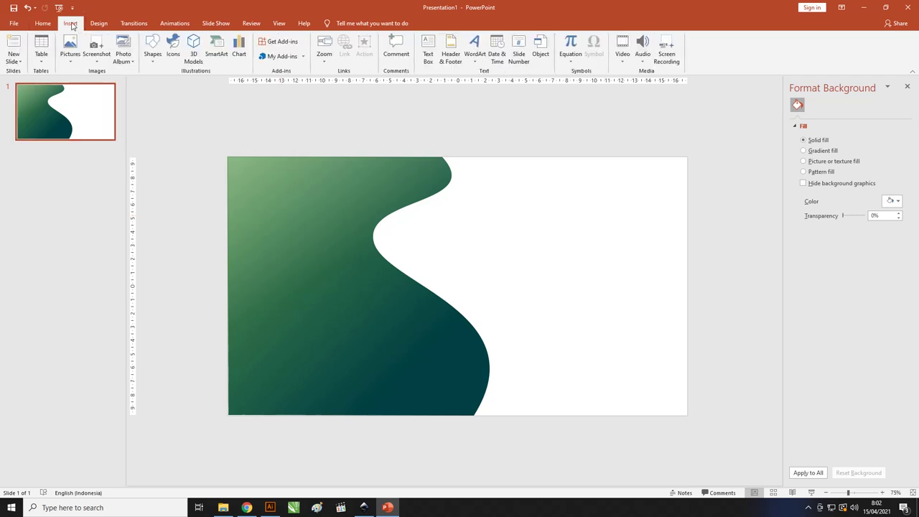
left_click(152, 63)
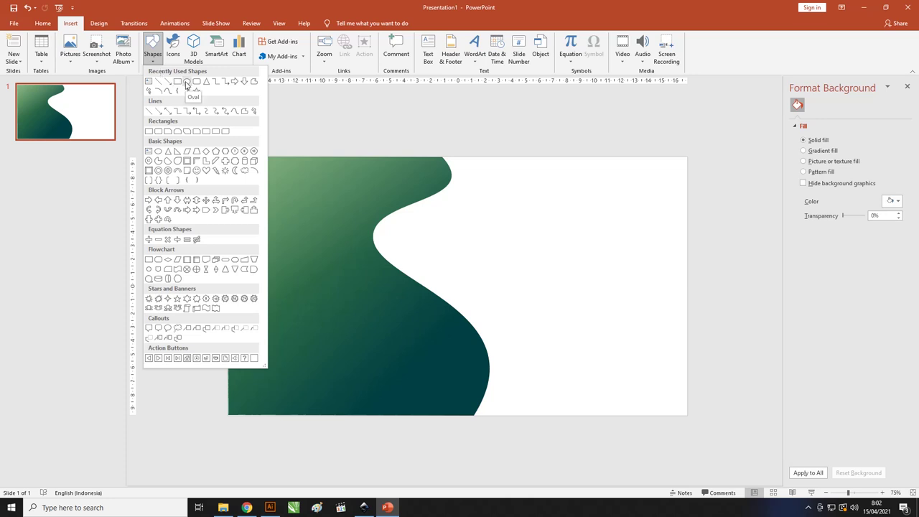
left_click(186, 85)
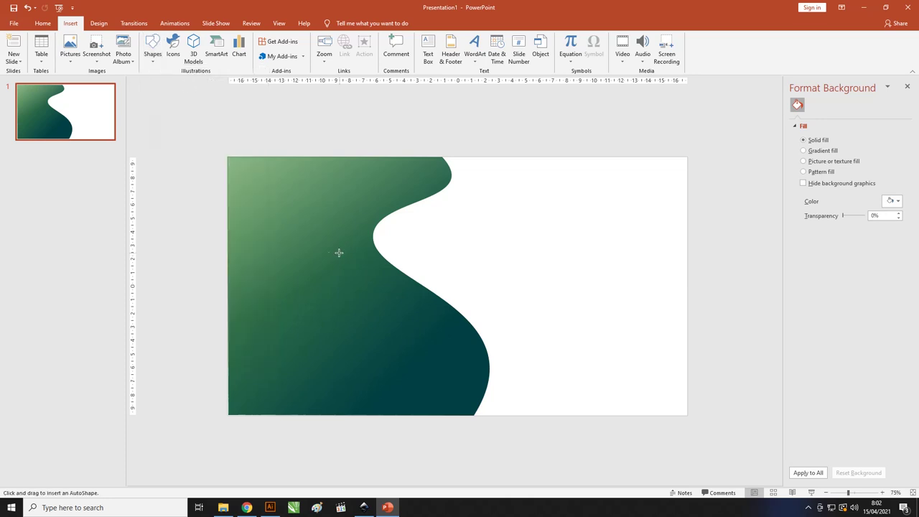
left_click_drag(315, 243, 347, 275)
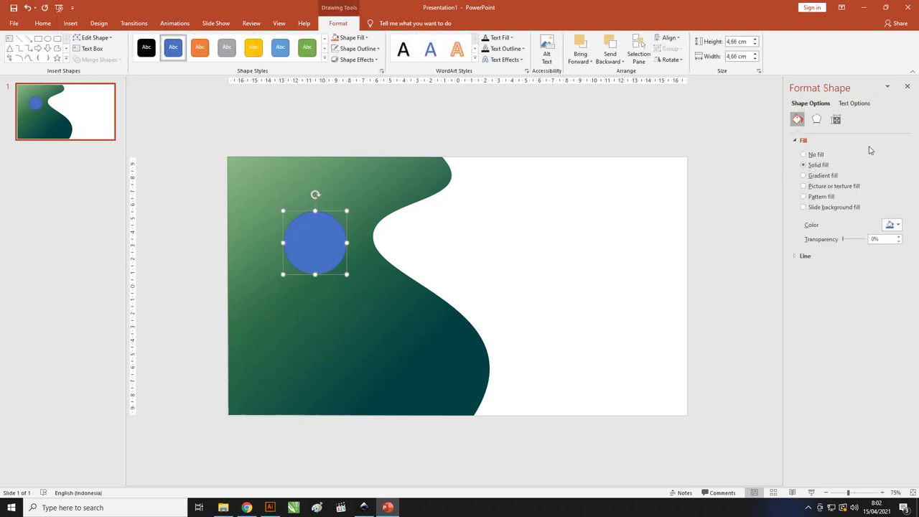
left_click(355, 48)
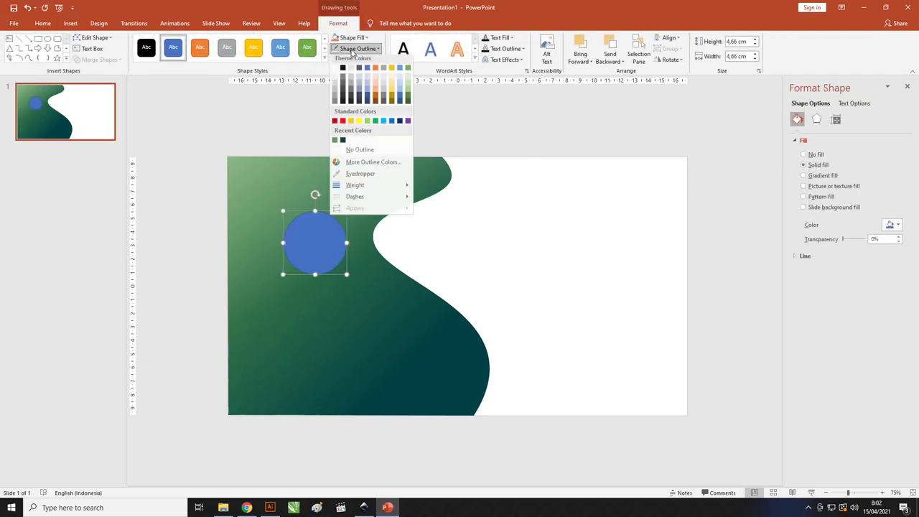
left_click(371, 152)
Step: Move the circle to the upper left, add an overlapping copy, and give both a black outline with no fill
left_click_drag(317, 249, 290, 215)
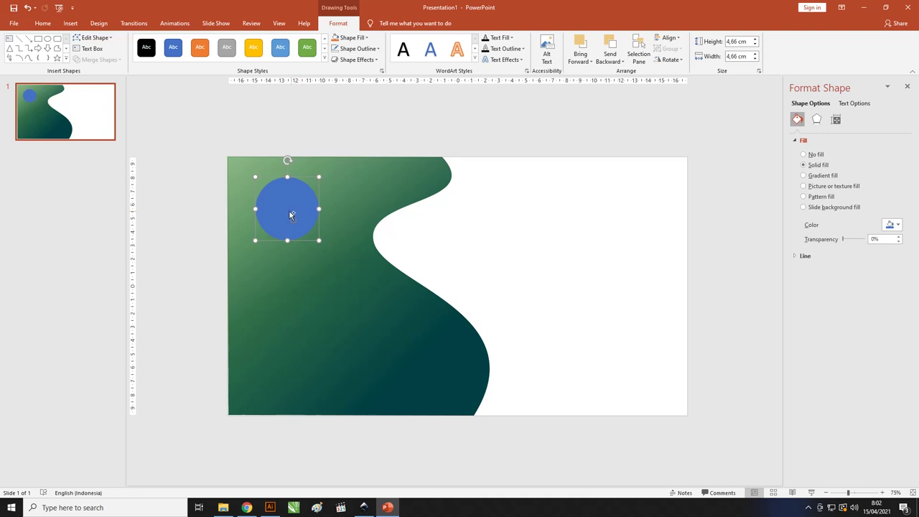
left_click_drag(287, 211, 312, 203, "ctrl")
left_click(266, 199, "shift")
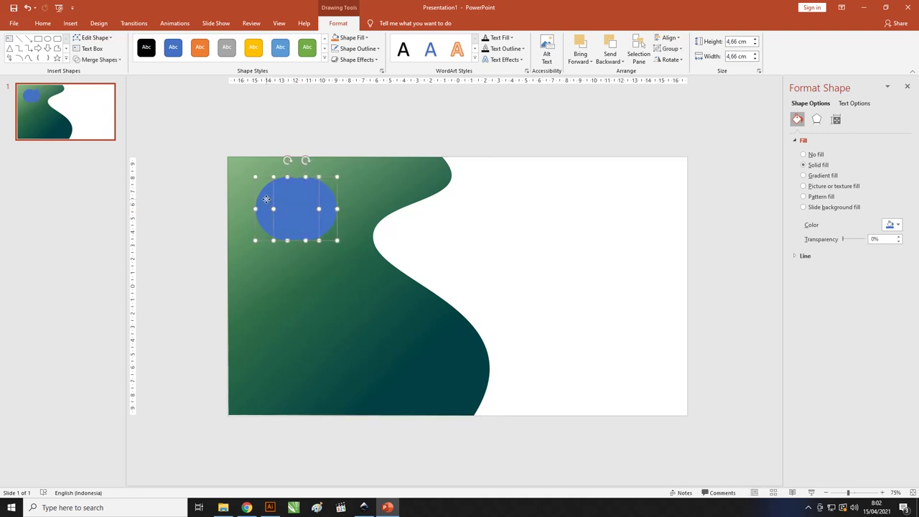
left_click(369, 51)
left_click(342, 70)
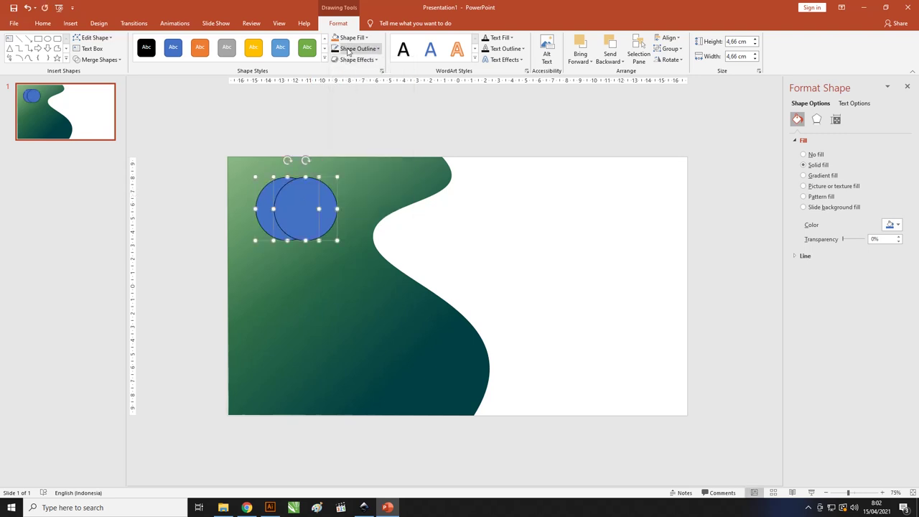
left_click(352, 37)
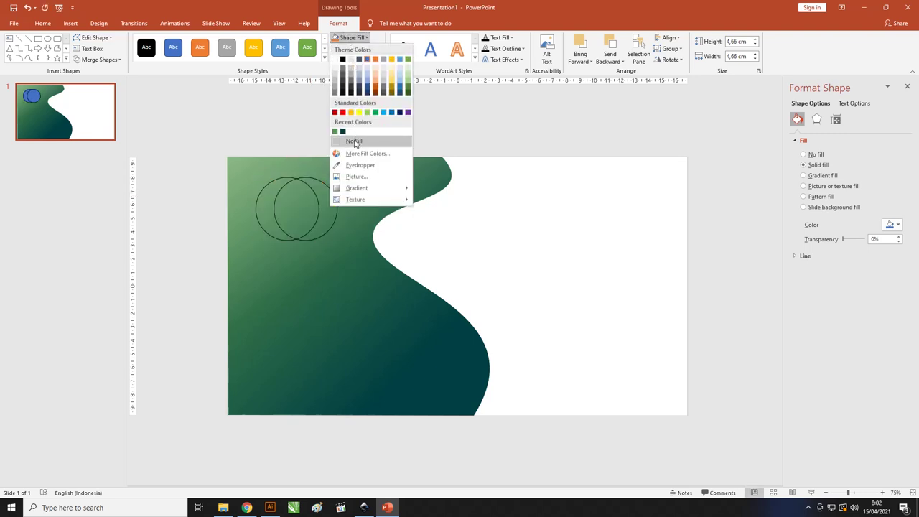
left_click(353, 141)
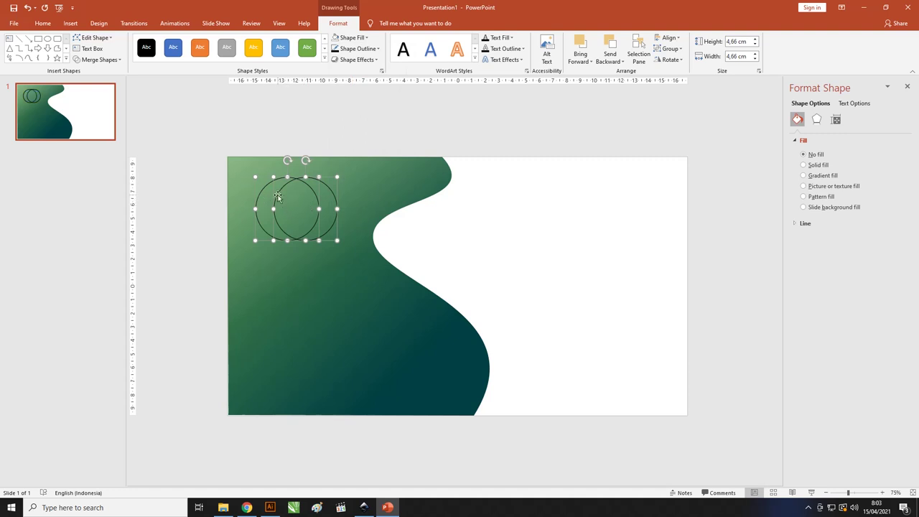
Step: Nudge the right circle slightly left, then select both circles to preview a Subtract merge
scroll(278, 196, "up", 5, "ctrl")
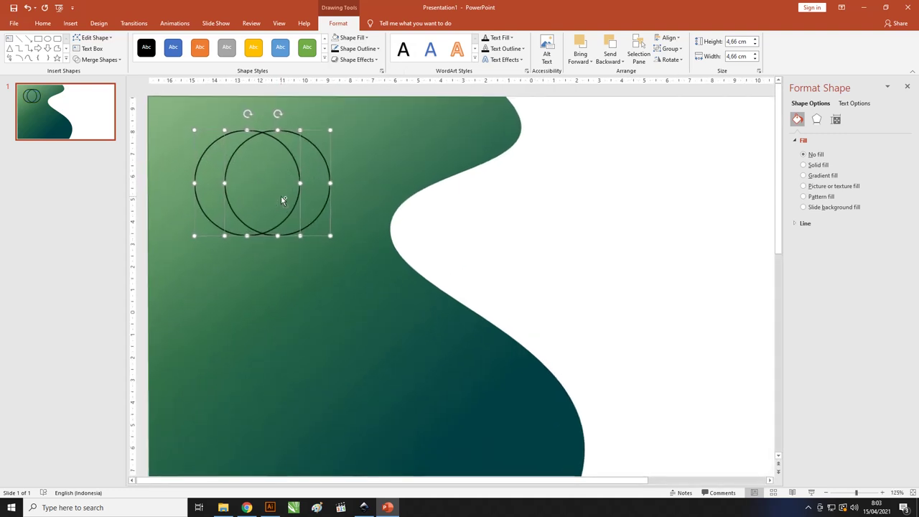
left_click(339, 146)
left_click_drag(317, 153, 306, 150)
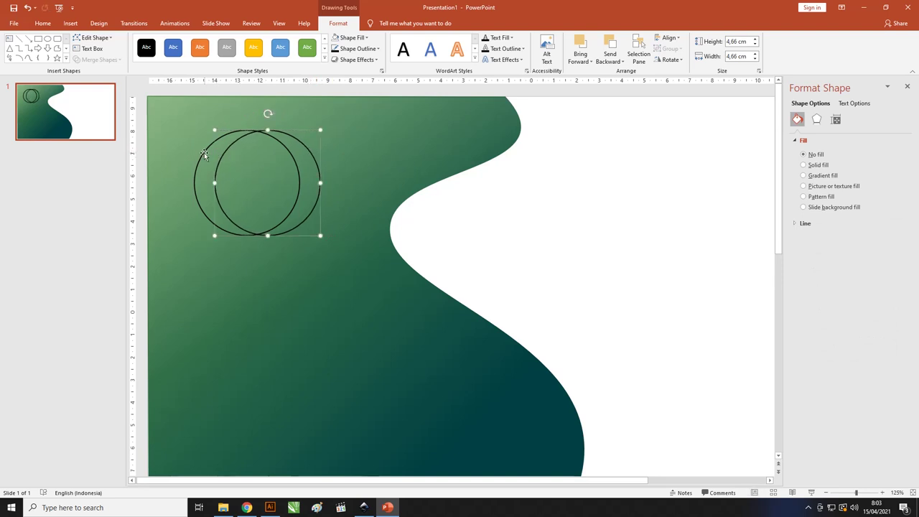
left_click(306, 143)
left_click(296, 145)
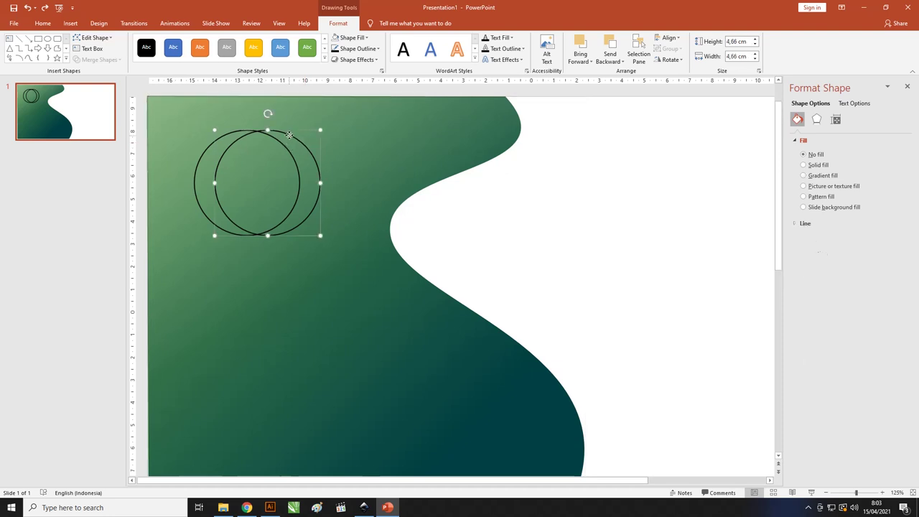
left_click(209, 146, "shift")
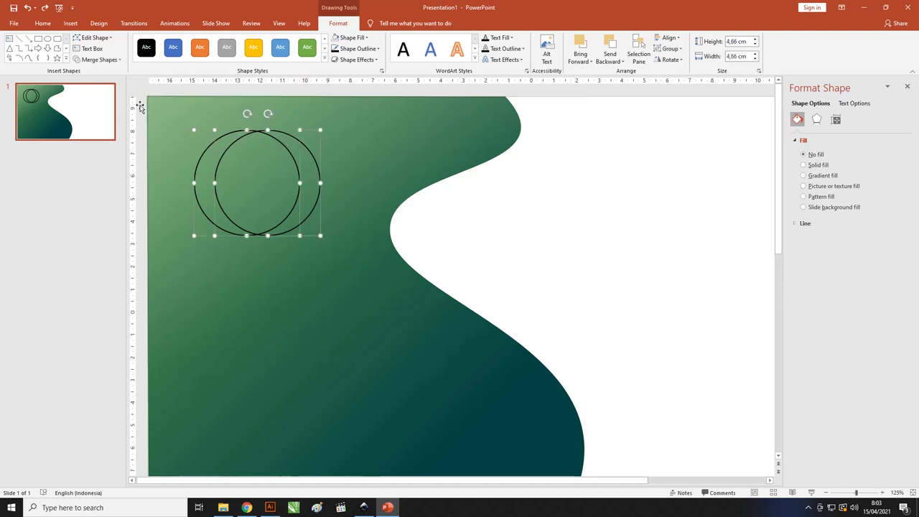
left_click(110, 60)
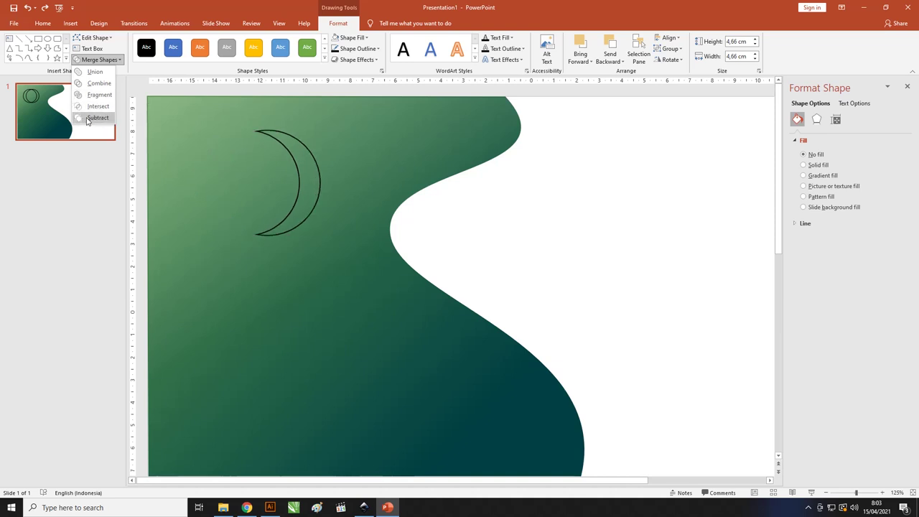
Step: Subtract one circle from the other to make a crescent and flip it horizontally
left_click(87, 119)
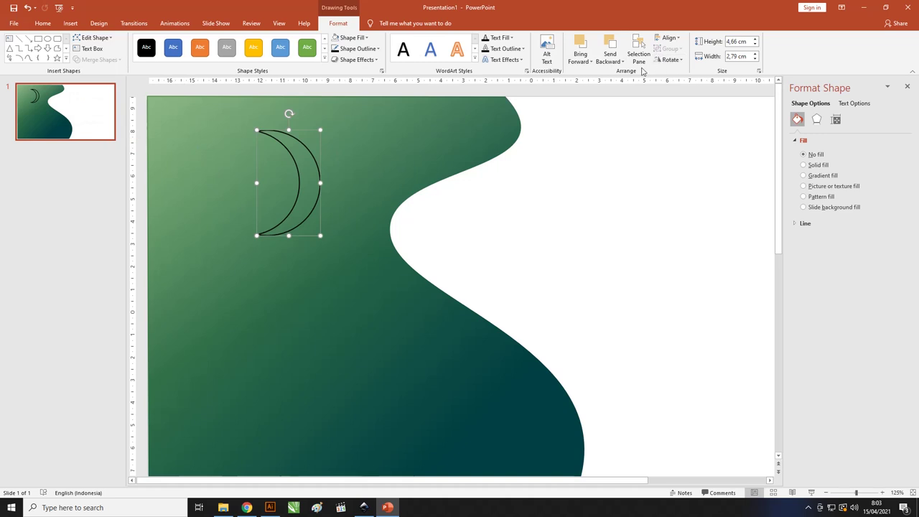
left_click(679, 62)
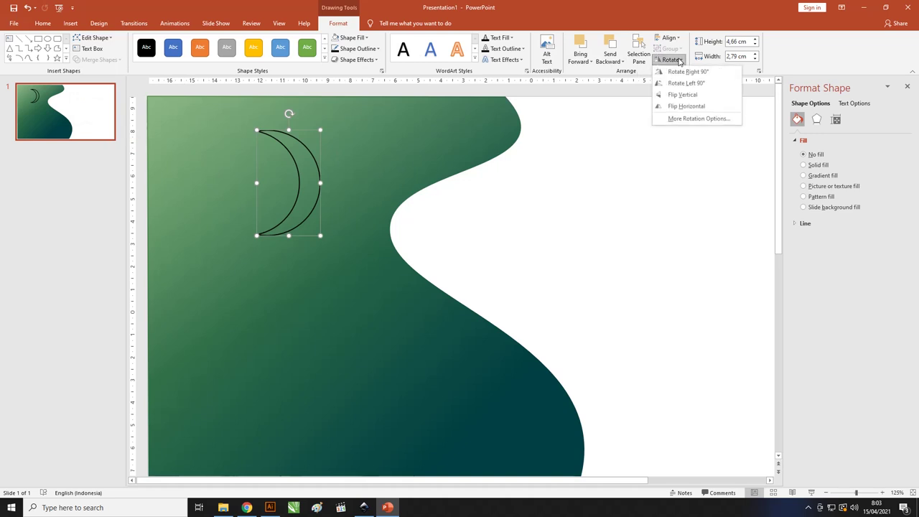
left_click(684, 106)
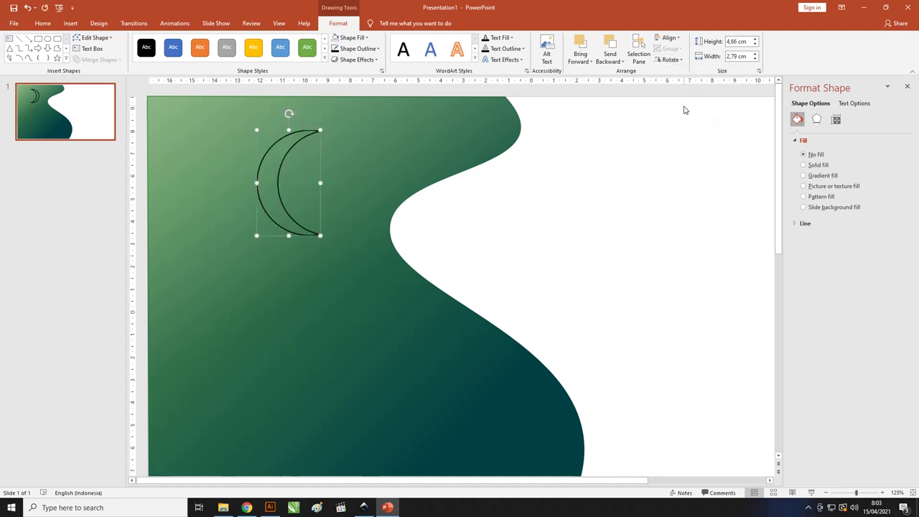
Step: Fill the crescent white with no outline and shrink it to 1,8 × 1,08 cm at the top left
left_click(354, 39)
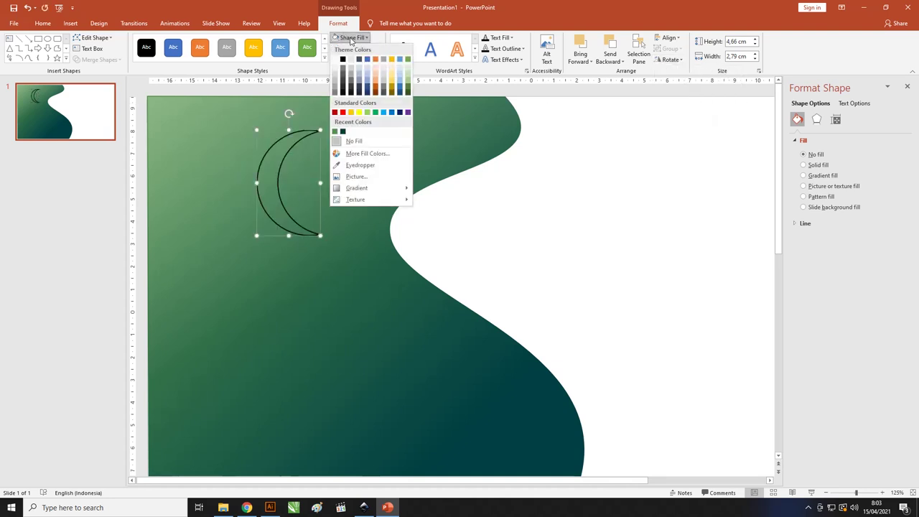
left_click(334, 64)
left_click(352, 49)
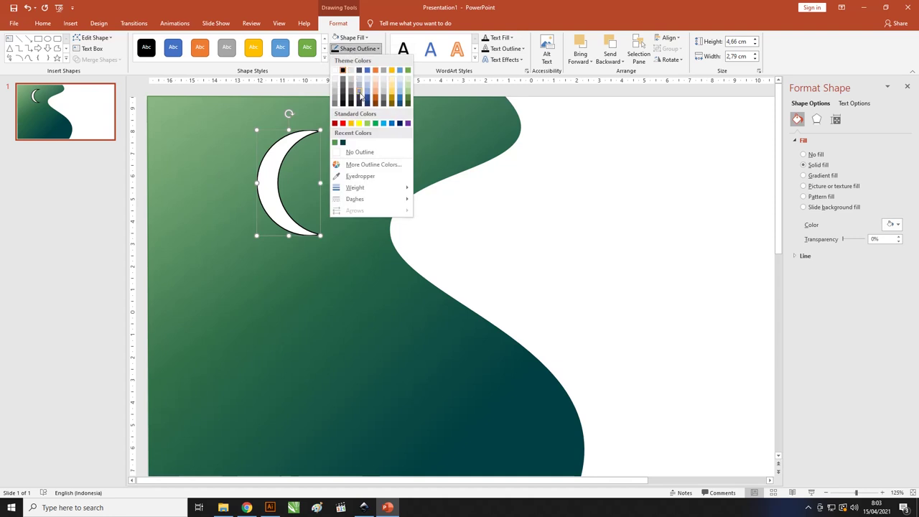
left_click(353, 150)
left_click_drag(271, 160, 238, 153)
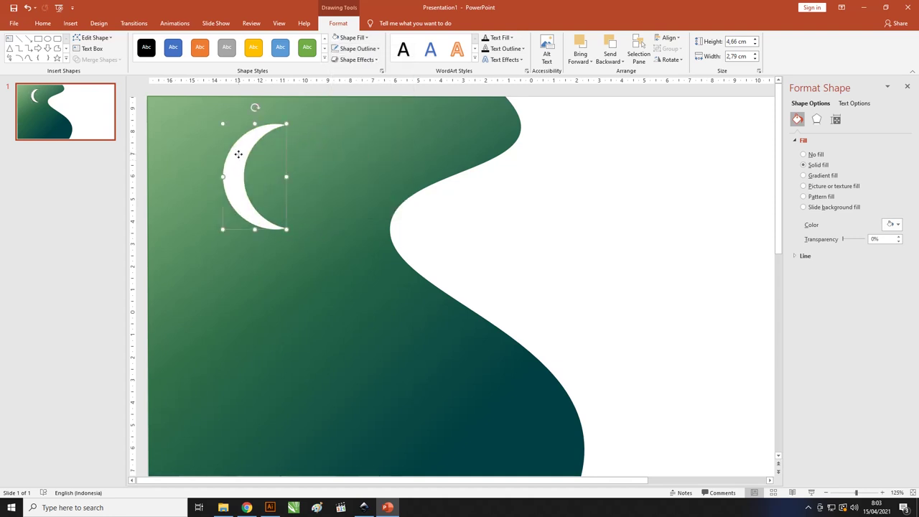
mouse_move(286, 228)
left_mouse_down()
mouse_move(248, 165)
mouse_move(177, 133)
left_mouse_up()
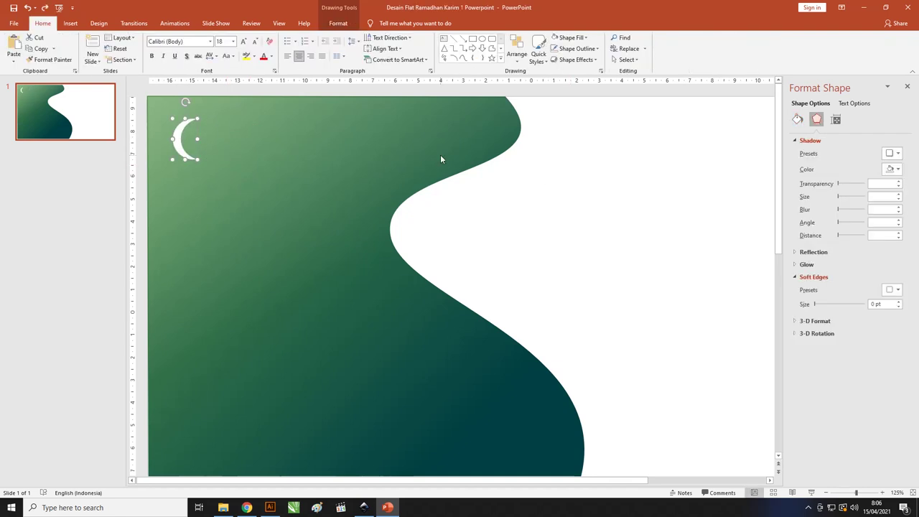
Step: Give the moon a bottom offset shadow
left_click(339, 24)
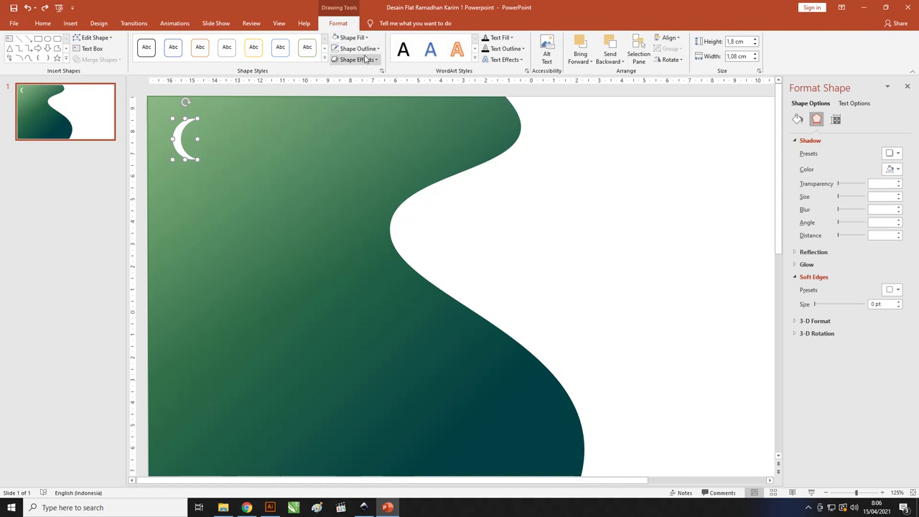
left_click(366, 60)
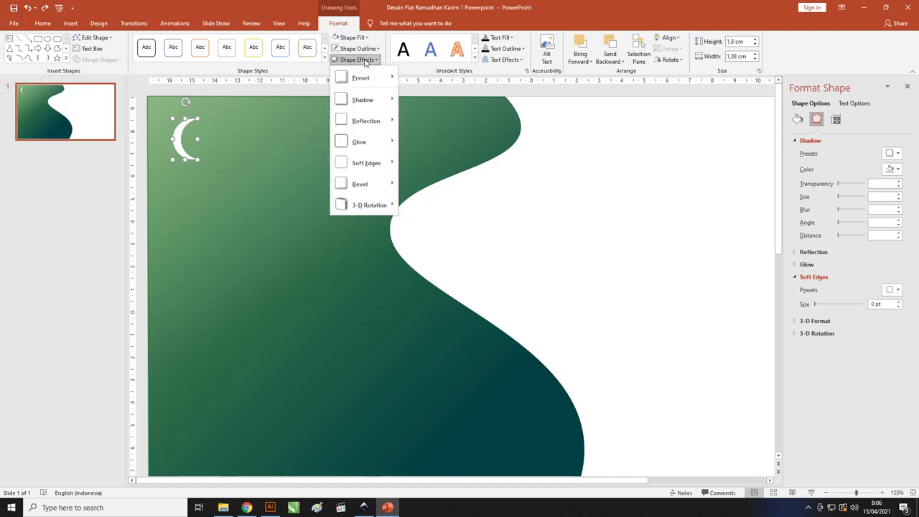
mouse_move(377, 163)
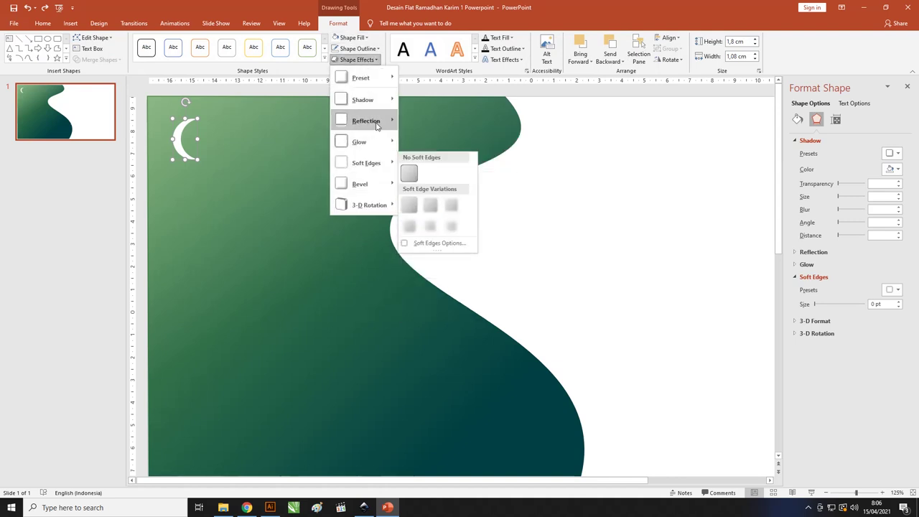
mouse_move(375, 104)
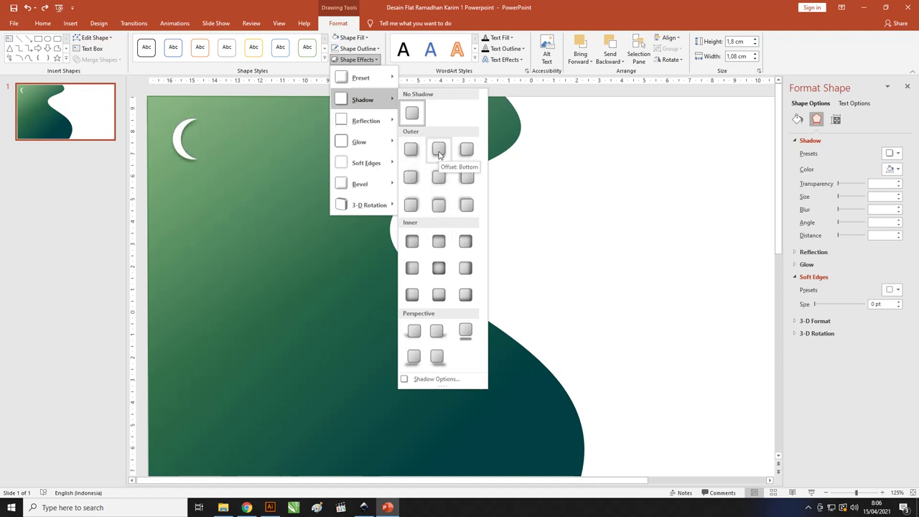
left_click(439, 149)
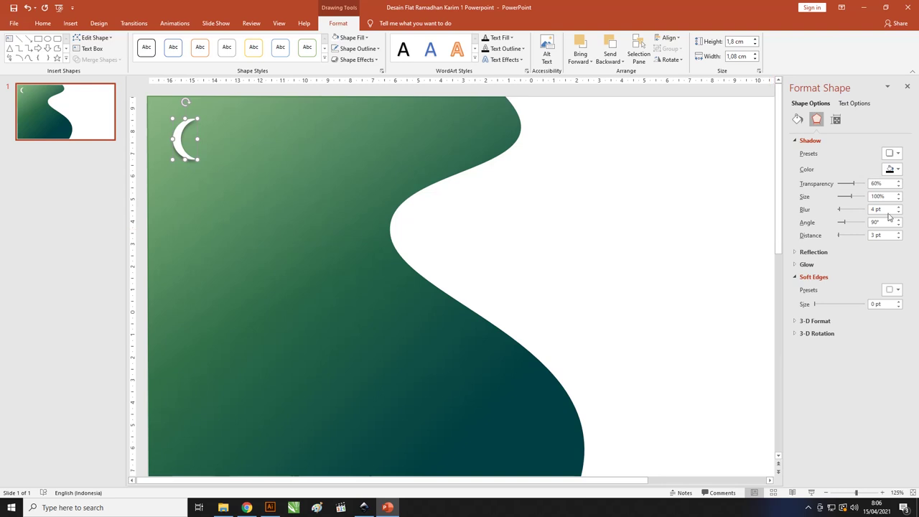
Step: Make the shadow a light colour with 14 pt blur and enlarge the moon to 2,54 × 1,52 cm
left_click(799, 141)
left_click(798, 177)
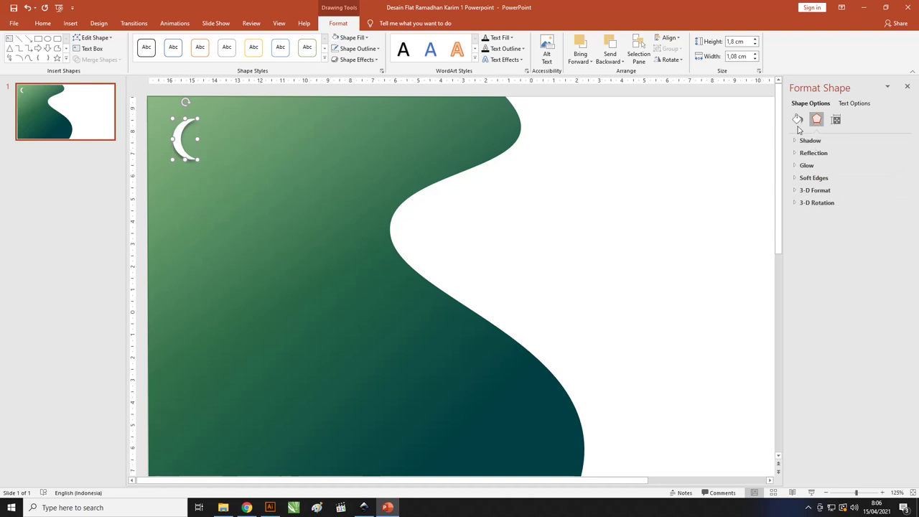
left_click(799, 141)
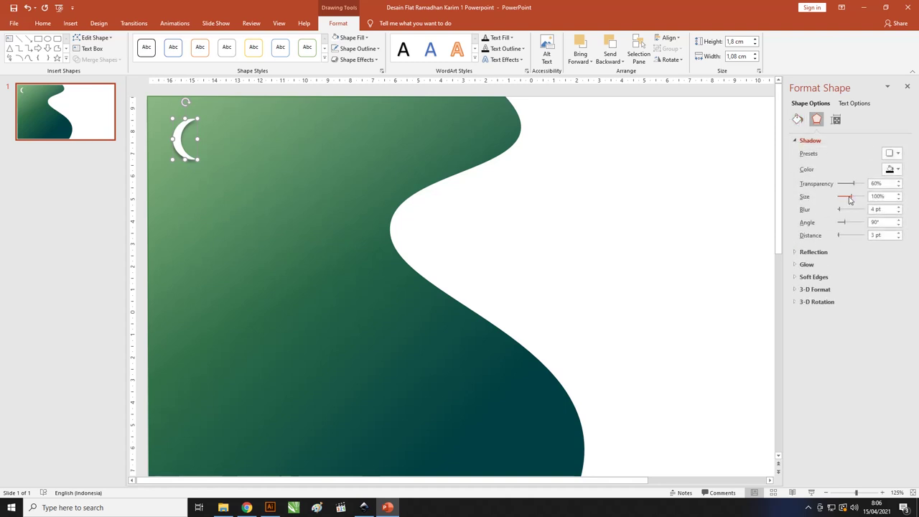
left_click(898, 170)
left_click(849, 192)
left_click_drag(840, 213, 835, 215)
left_click_drag(203, 163, 208, 176)
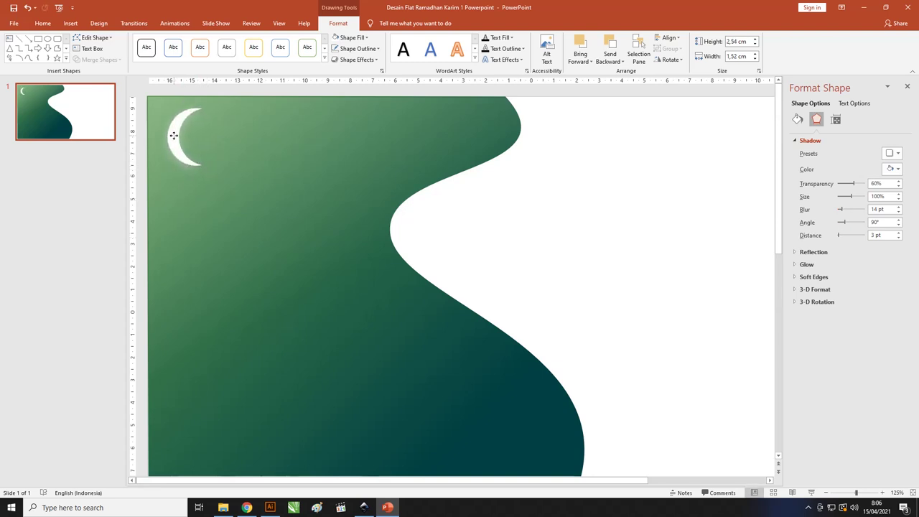
Step: Tilt the moon counter-clockwise and shrink it to 1,58 × 0,95 cm in the green wave's top-left corner
left_click(173, 136)
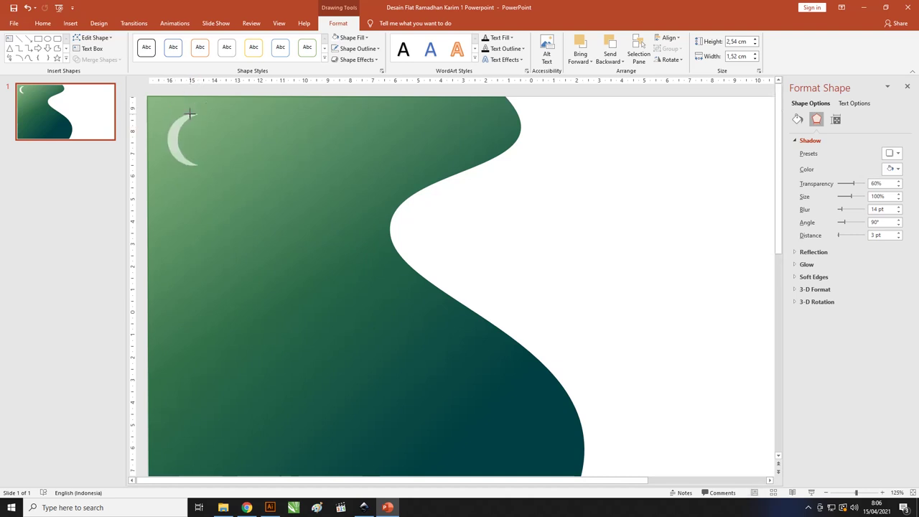
left_click_drag(189, 114, 185, 117)
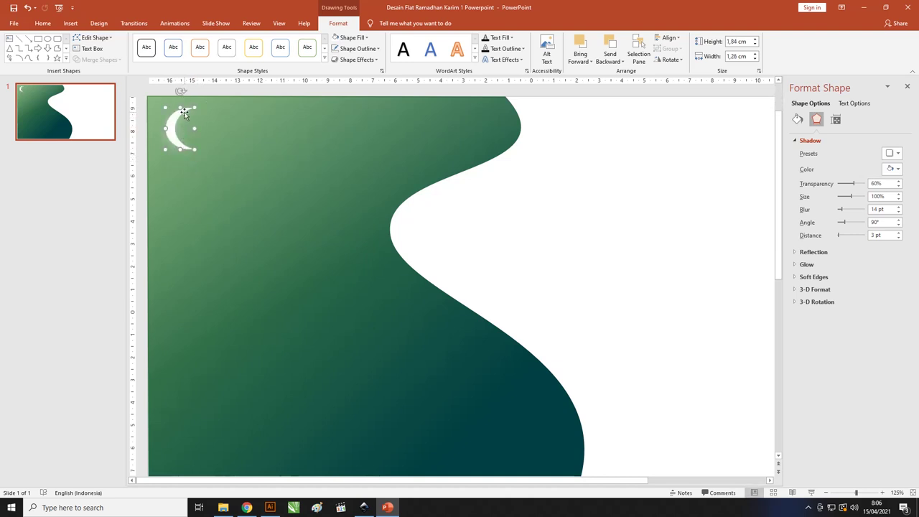
left_click_drag(182, 118, 183, 120)
left_click_drag(183, 93, 157, 103)
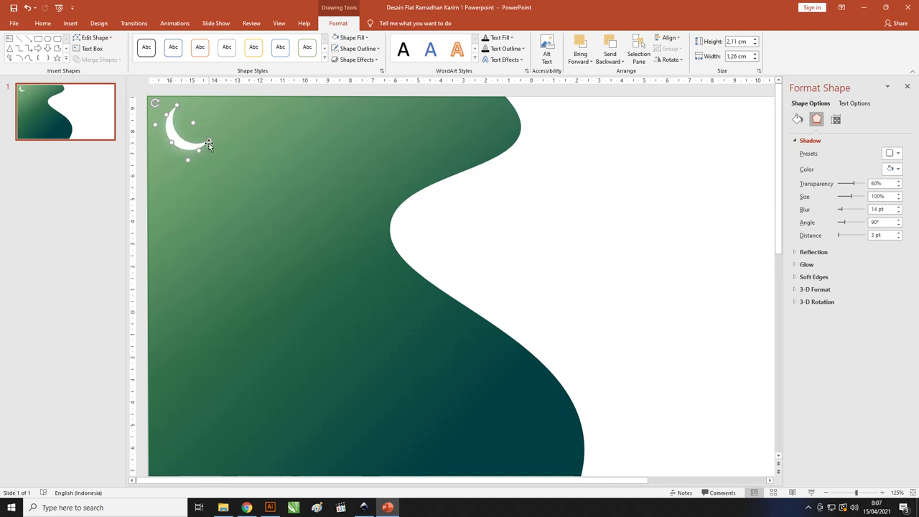
left_click_drag(208, 142, 192, 133)
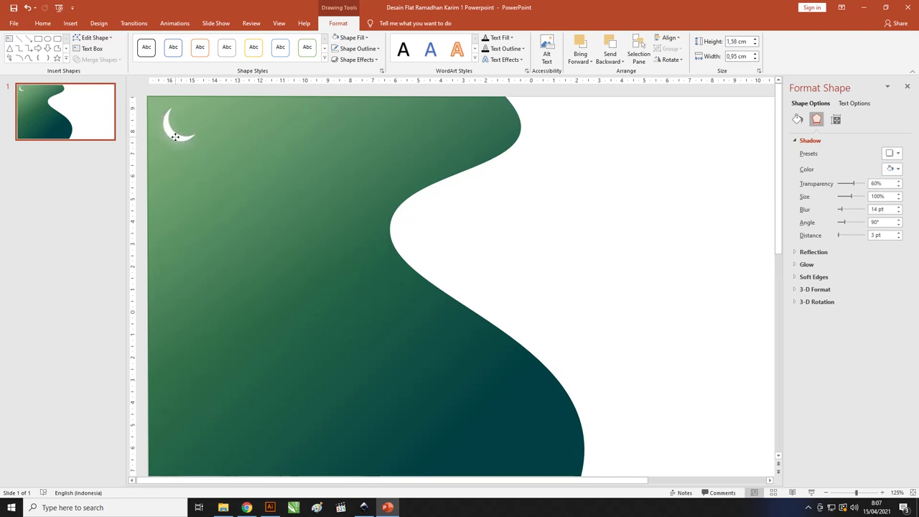
left_click(280, 178)
scroll(221, 178, "down", 2, "ctrl")
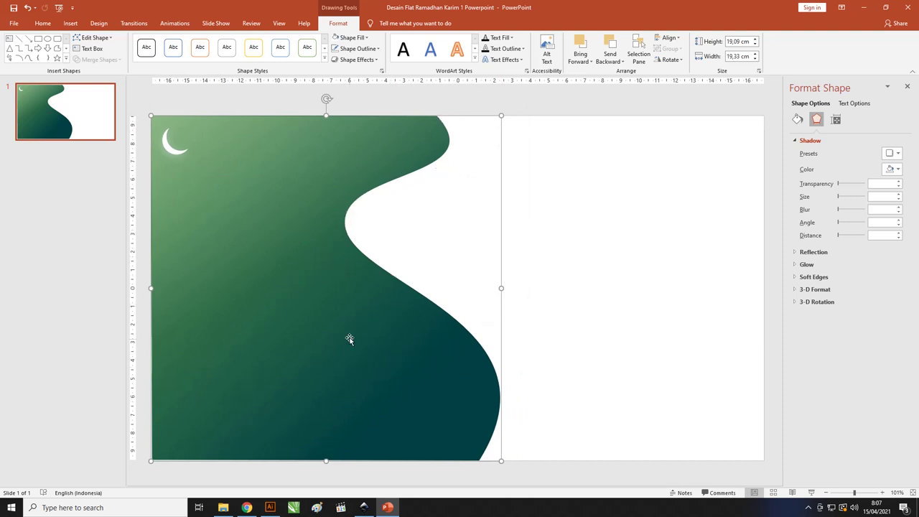
Step: Move the wave copy left and give it a black outline with no fill
left_click_drag(349, 339, 329, 341)
left_click(459, 211)
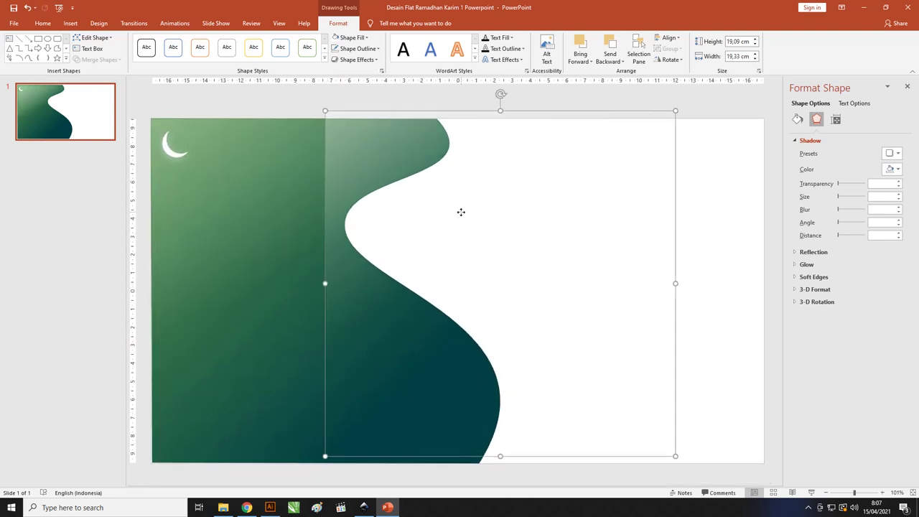
mouse_move(425, 186)
left_mouse_down()
mouse_move(382, 195)
mouse_move(330, 169)
left_mouse_up()
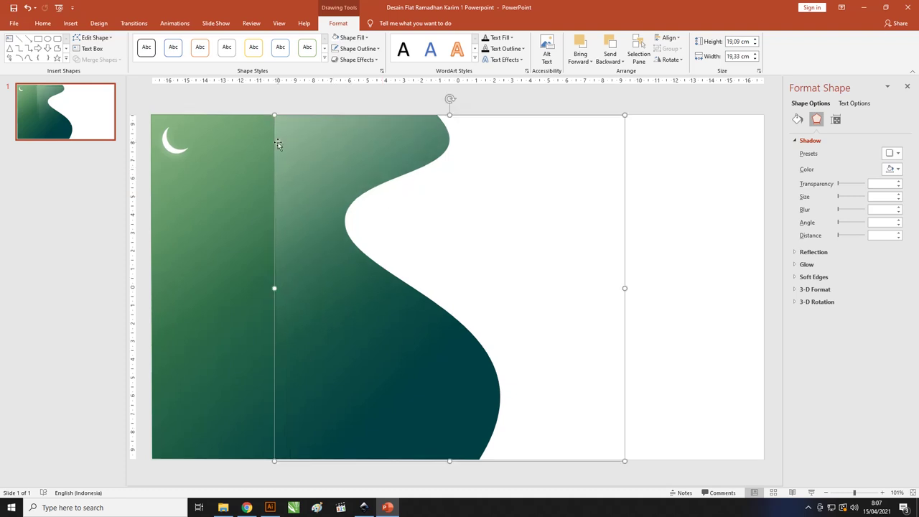
left_click(371, 50)
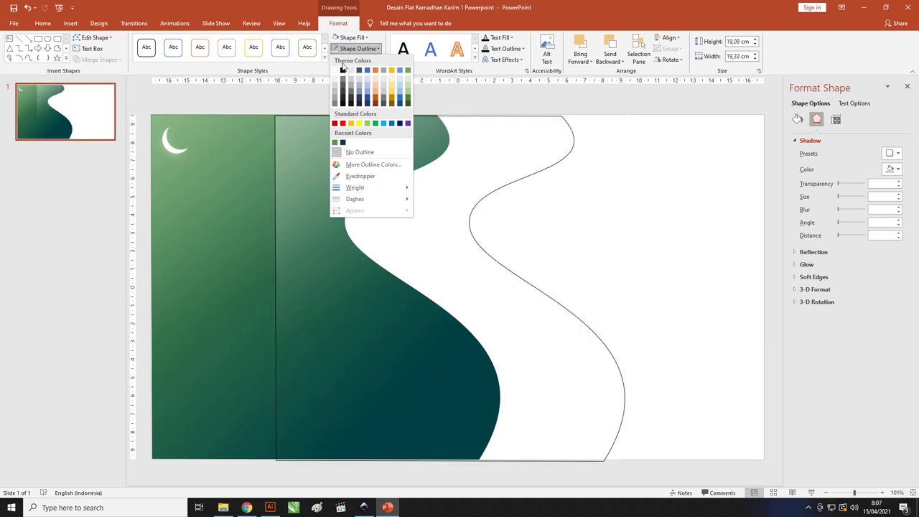
left_click(343, 72)
left_click(351, 38)
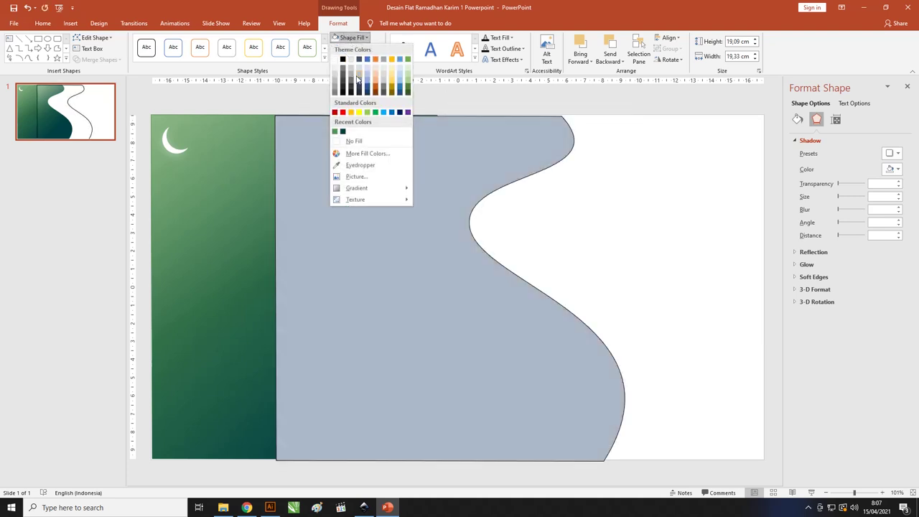
left_click(356, 142)
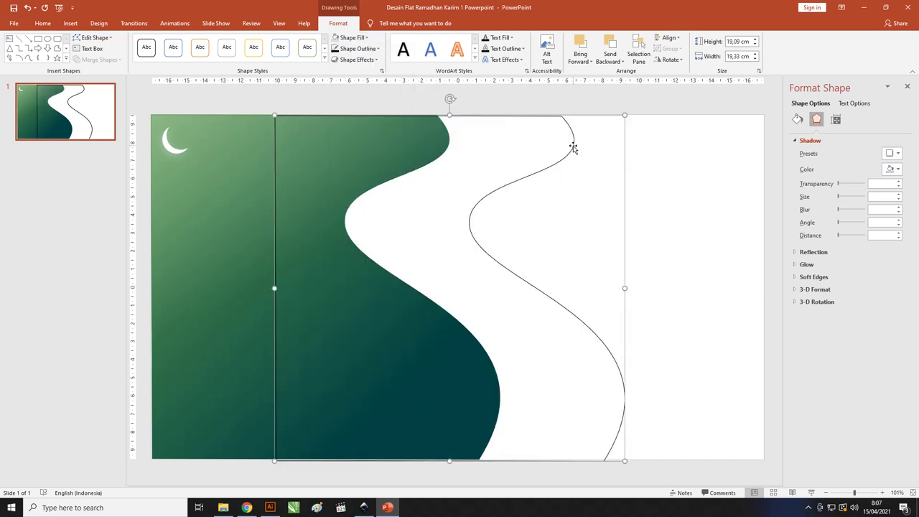
Step: Lay the outlined wave's S-curve along the green shape's curved edge, undoing a trial rotation
left_click_drag(573, 148, 448, 147)
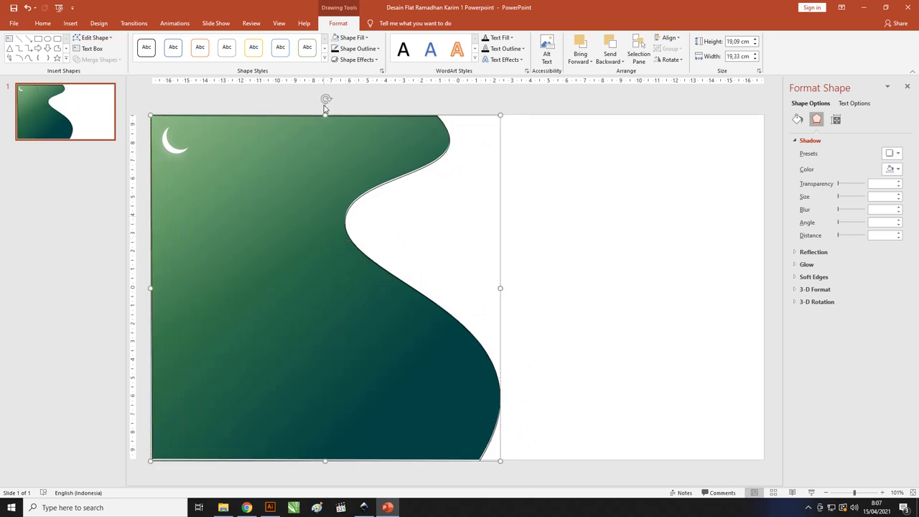
left_click_drag(325, 98, 315, 97)
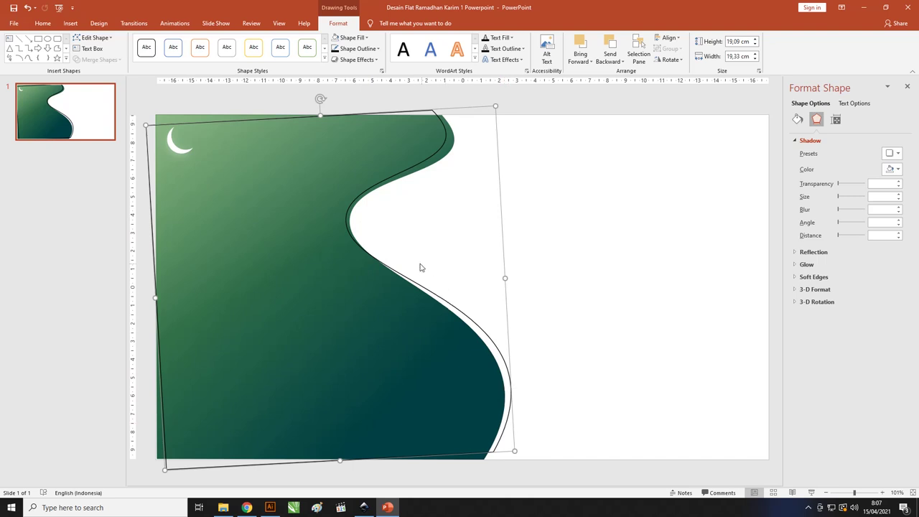
key("ctrl+z")
key("ctrl+z")
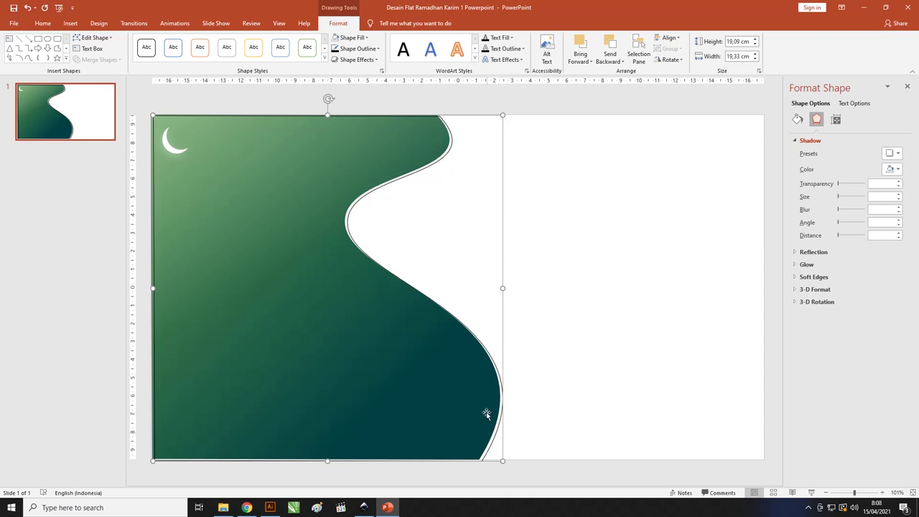
scroll(484, 409, "down", 4, "ctrl")
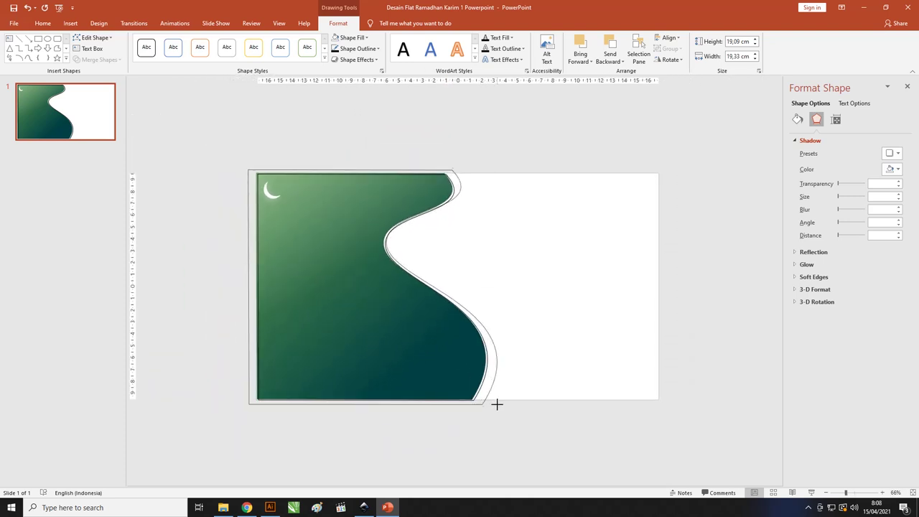
Step: Undo an accidental resize and tilt the outlined wave copy slightly counter-clockwise
left_click_drag(486, 399, 492, 405)
key("ctrl+z")
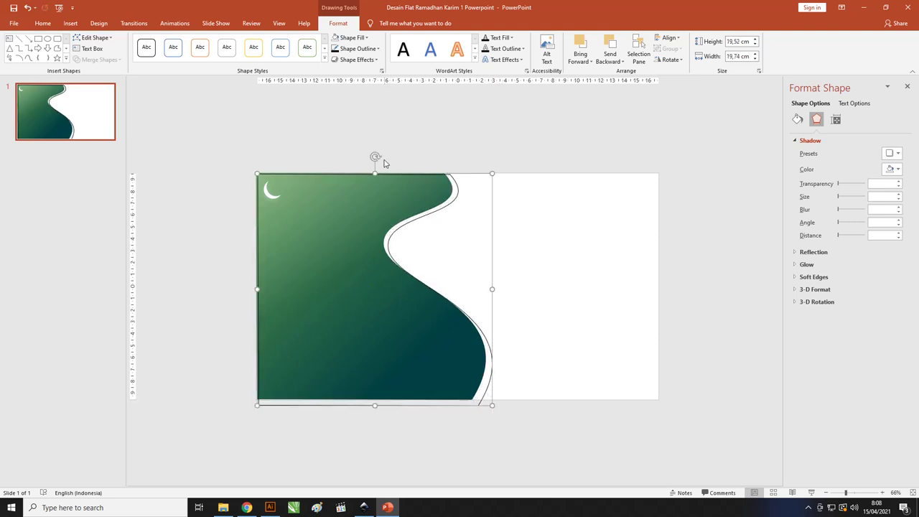
left_click(369, 156)
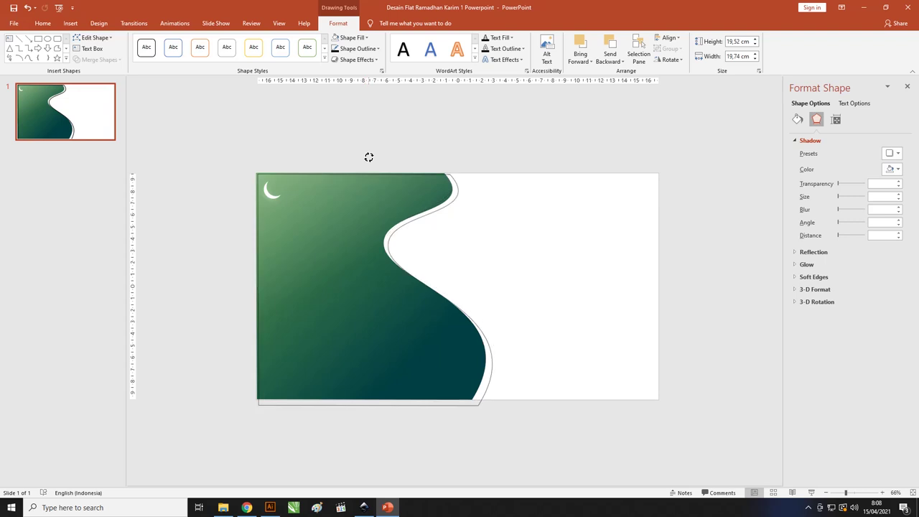
key("ctrl+z")
mouse_move(373, 158)
left_mouse_down()
mouse_move(367, 153)
mouse_move(373, 159)
left_mouse_up()
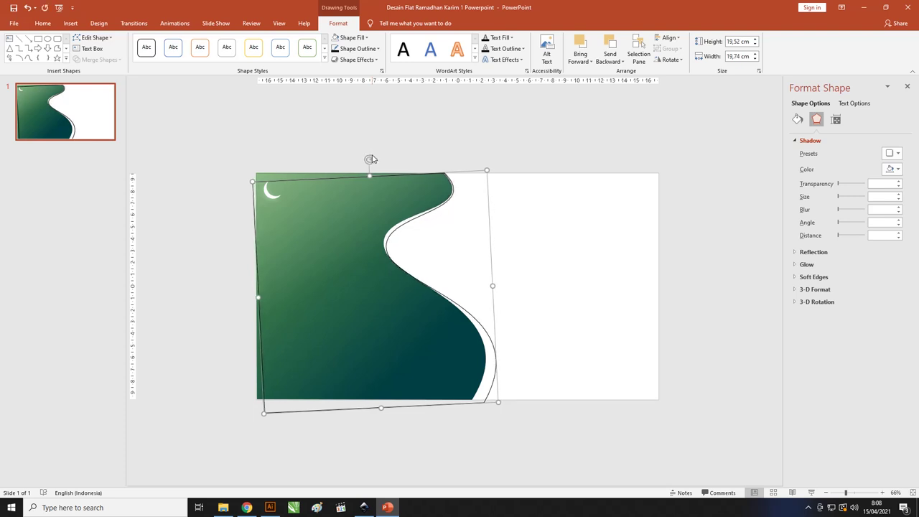
Step: In Edit Points mode, nudge the wave's middle curve vertex slightly upward
left_click(94, 37)
left_click(99, 63)
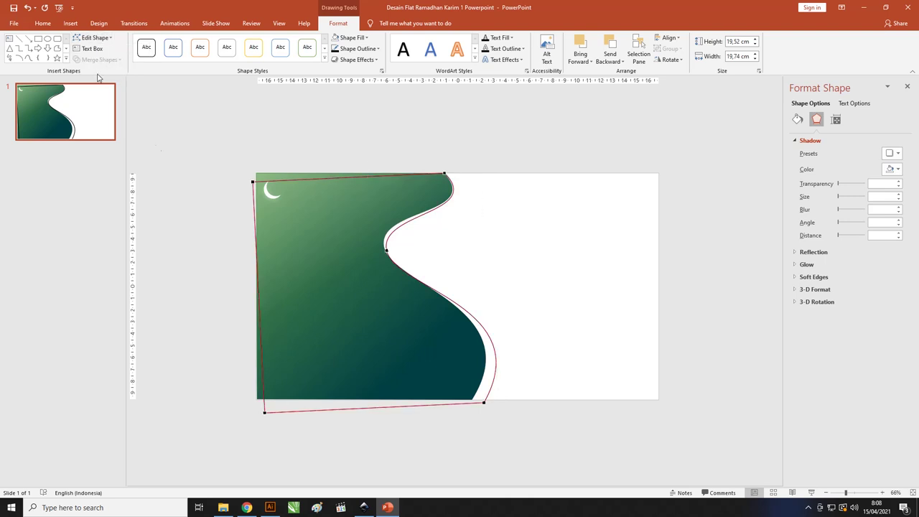
left_click(385, 248)
left_click_drag(386, 248, 385, 246)
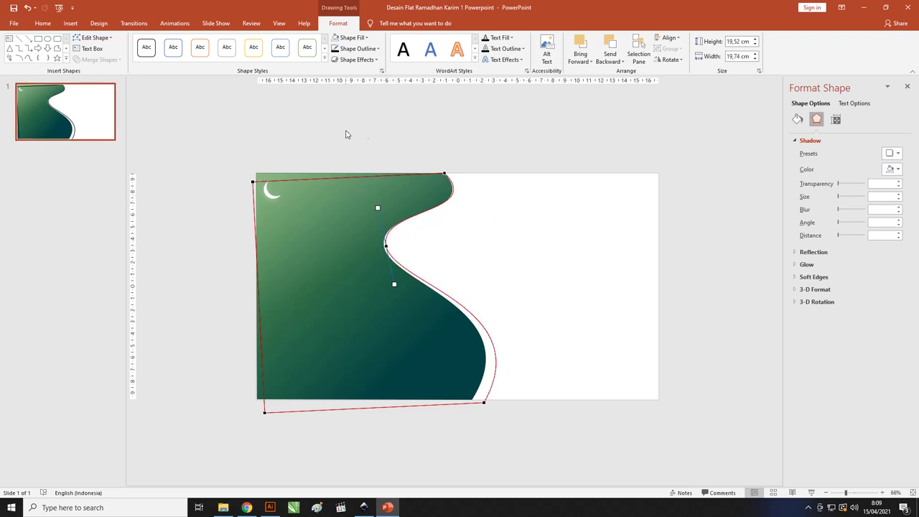
Step: Give the wave a gradient fill and set a stop to hex colour #F3B43E
left_click(799, 121)
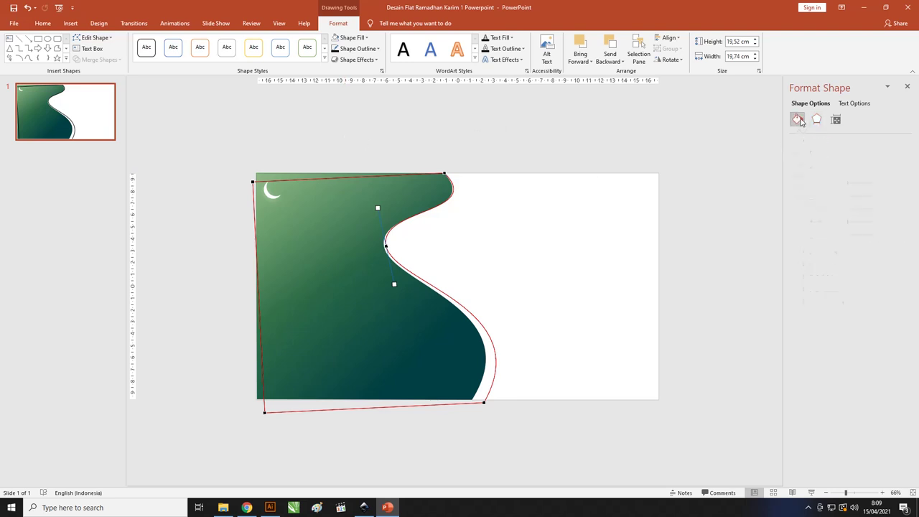
left_click(804, 175)
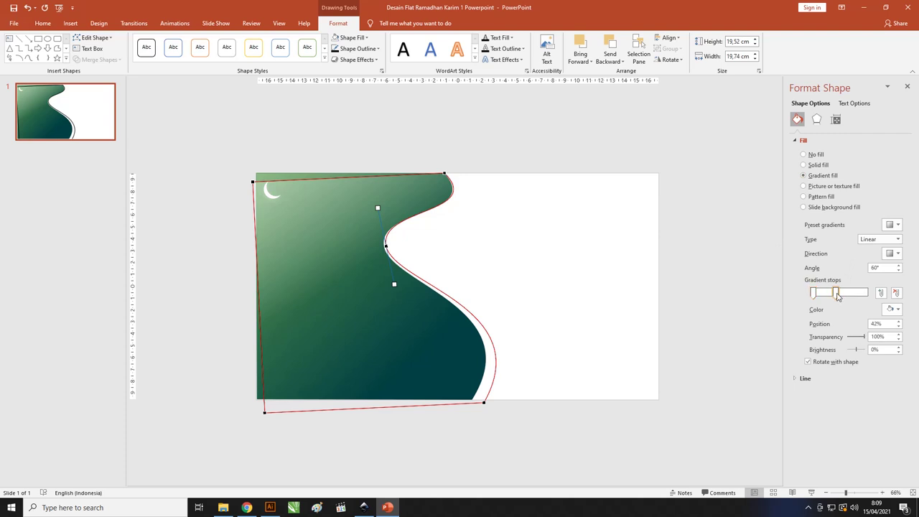
left_click_drag(835, 292, 867, 292)
left_click(891, 310)
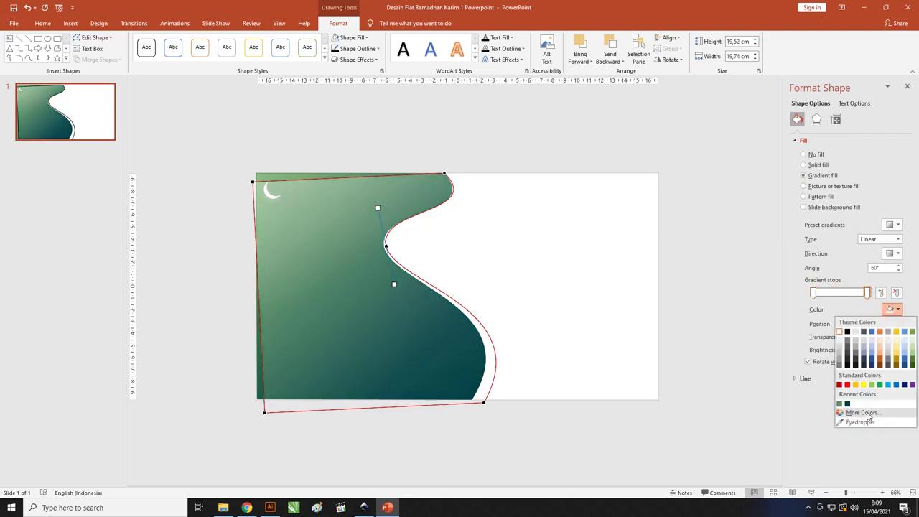
left_click(861, 412)
mouse_move(194, 142)
left_mouse_down()
mouse_move(372, 135)
mouse_move(489, 144)
left_mouse_up()
left_click(386, 151)
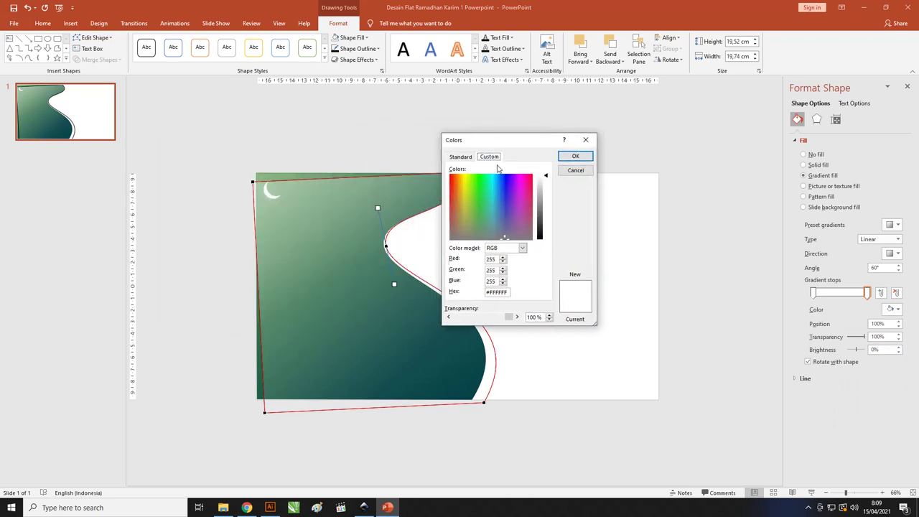
double_click(494, 294)
type("#F3B43E")
left_click(496, 282)
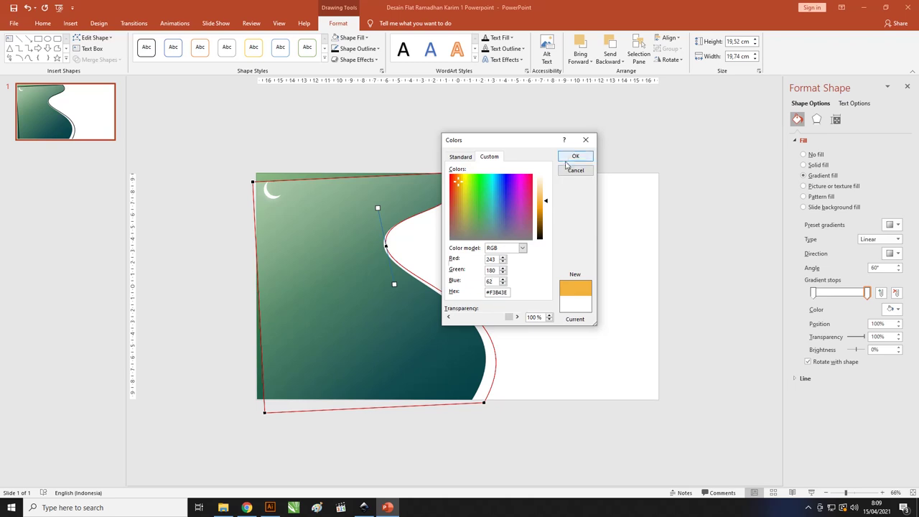
left_click(570, 156)
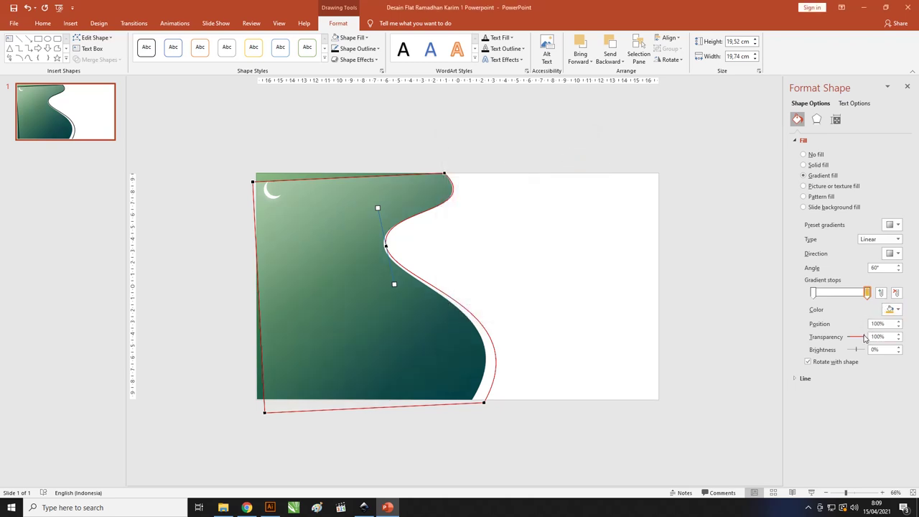
Step: Make the orange stop fully opaque, remove extra gradient stops, and reposition the remaining stops
left_click_drag(865, 337, 847, 336)
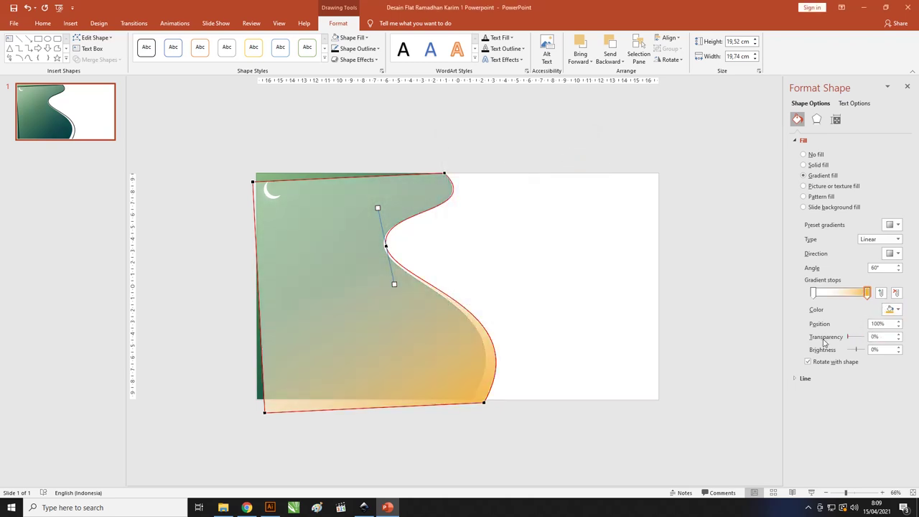
left_click(813, 294)
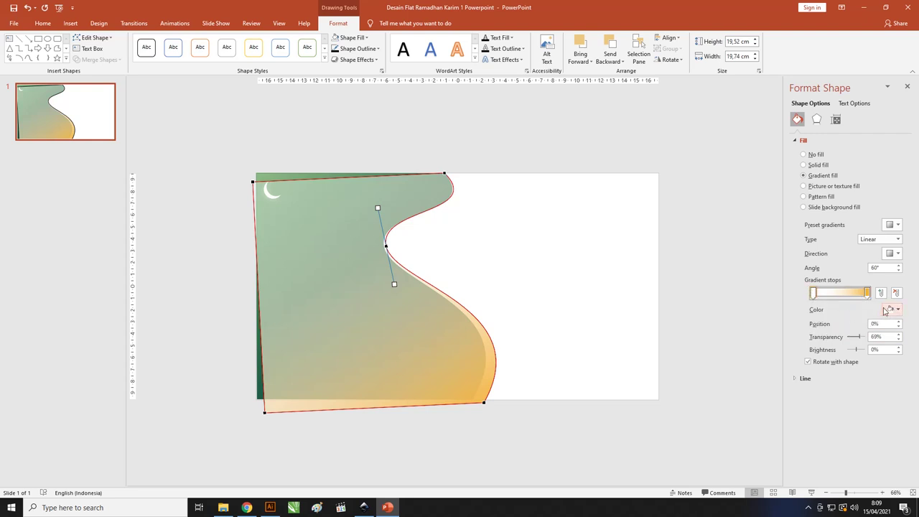
left_click_drag(866, 293, 852, 293)
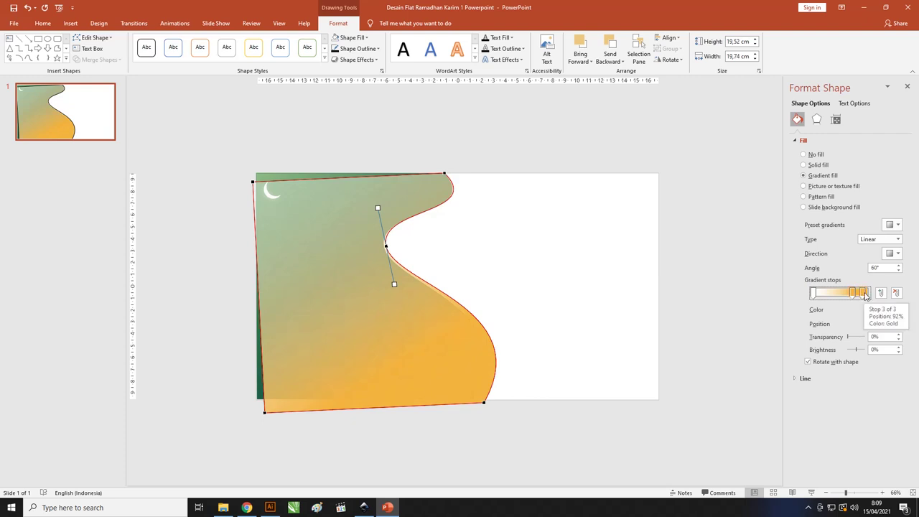
left_click_drag(866, 293, 826, 293)
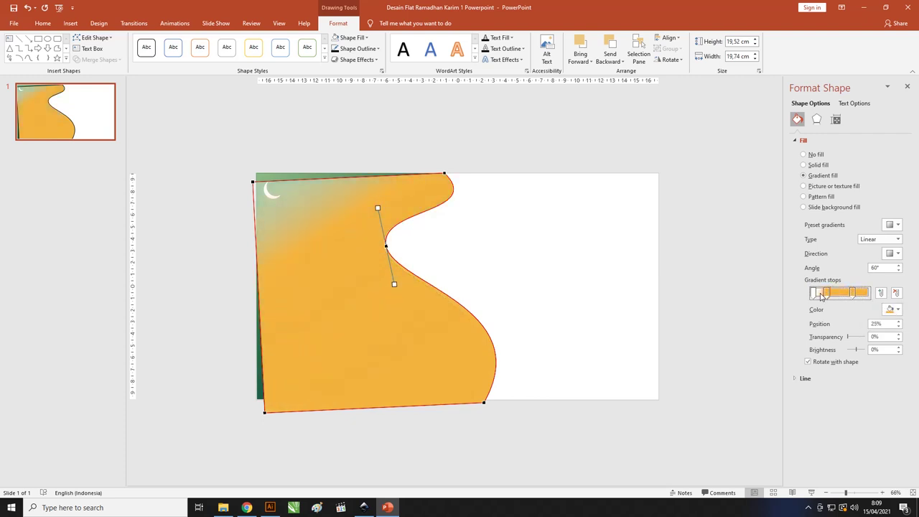
left_click(814, 293)
left_click(896, 293)
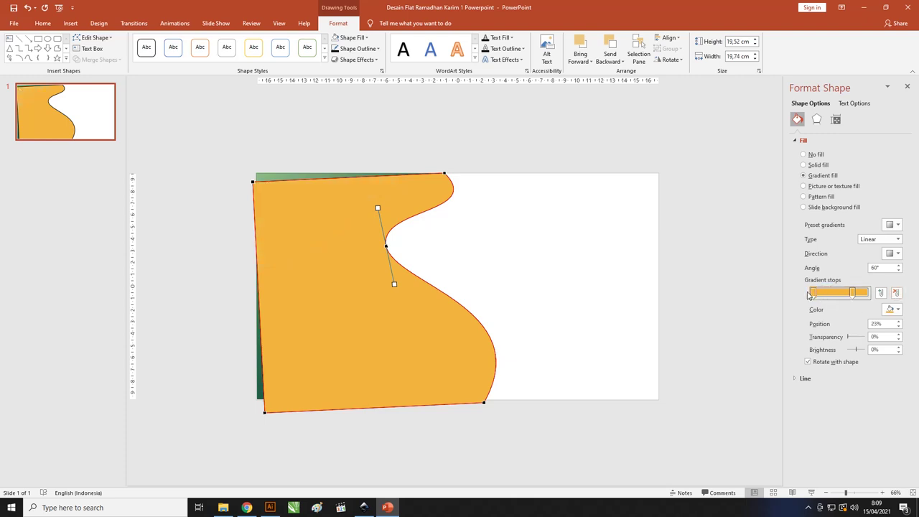
left_click_drag(809, 295, 867, 293)
left_click(814, 294)
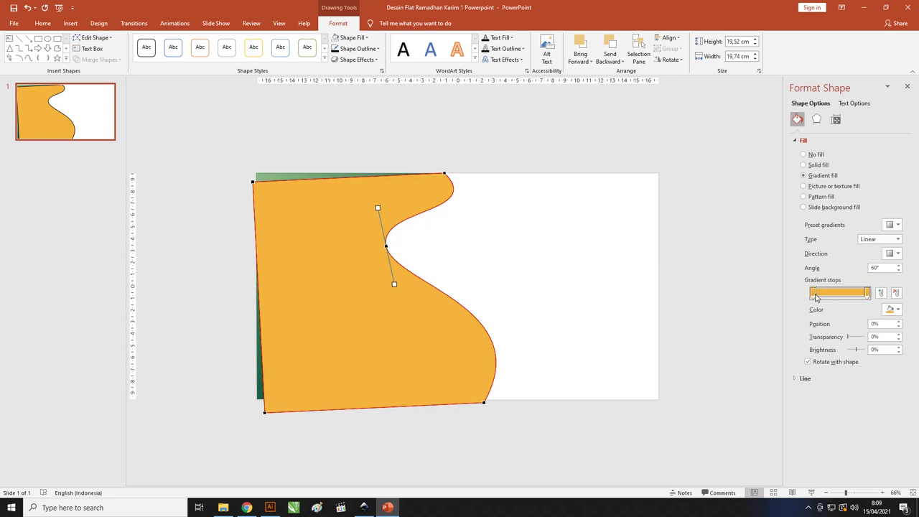
Step: Change the left gradient stop to a brighter yellow, #F4EC56
left_click(898, 311)
left_click(875, 414)
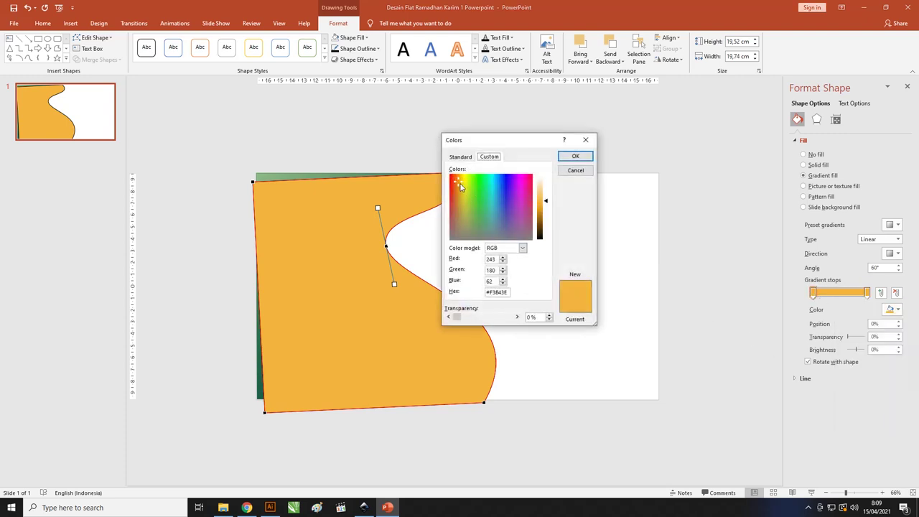
left_click_drag(461, 187, 463, 181)
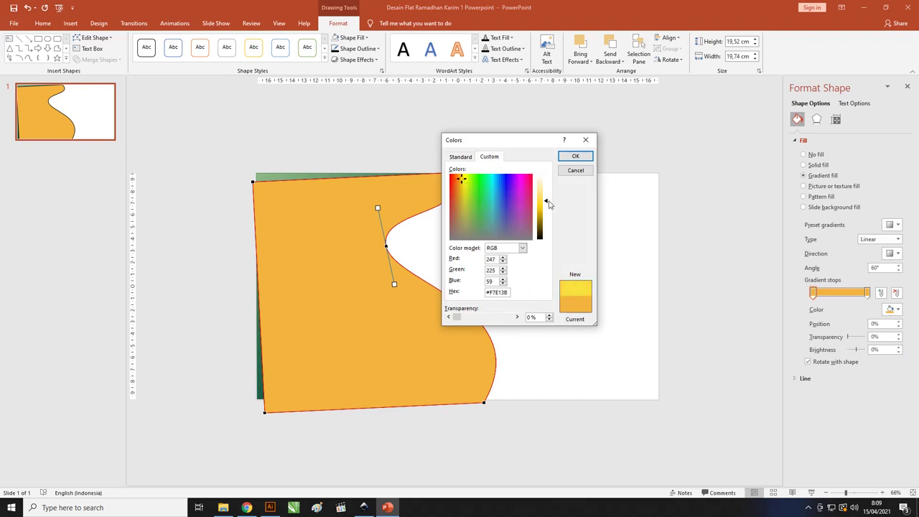
left_click_drag(549, 204, 545, 201)
left_click_drag(471, 190, 463, 182)
left_click(573, 158)
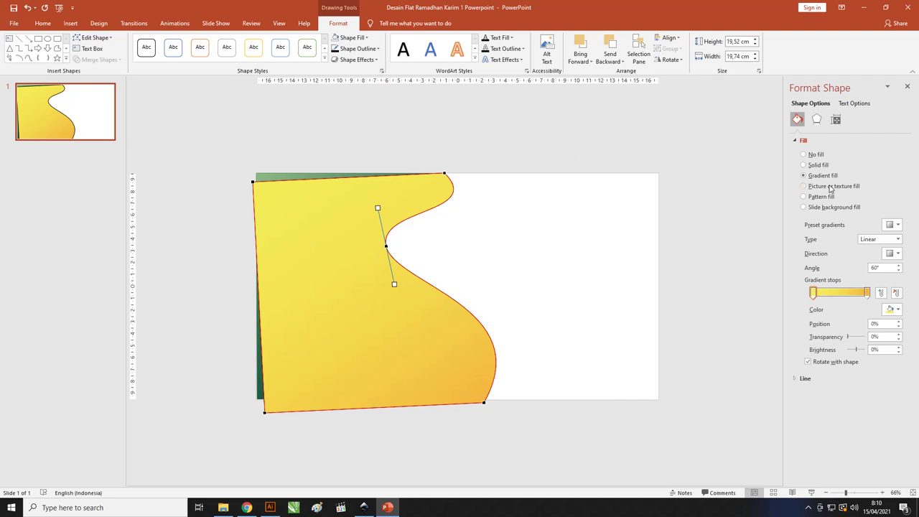
Step: Remove the yellow wave's outline and send it to the back behind the green shape
left_click(417, 135)
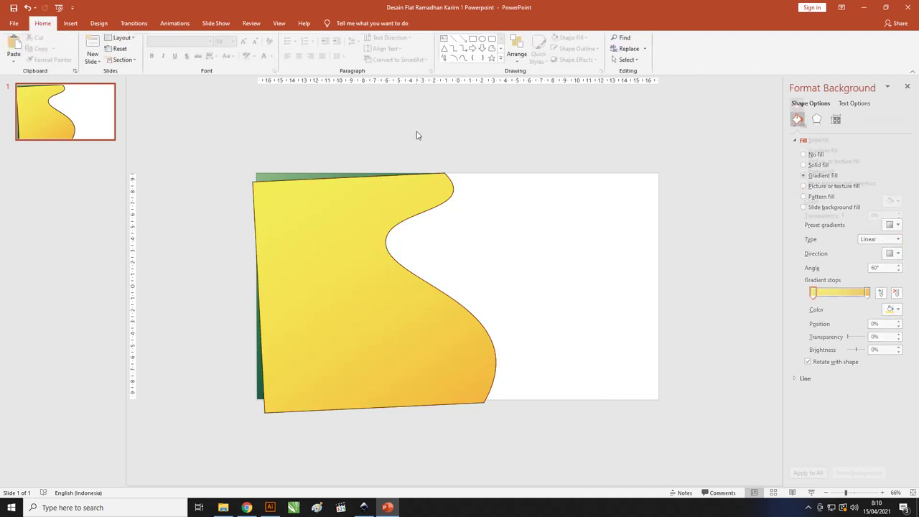
left_click(326, 244)
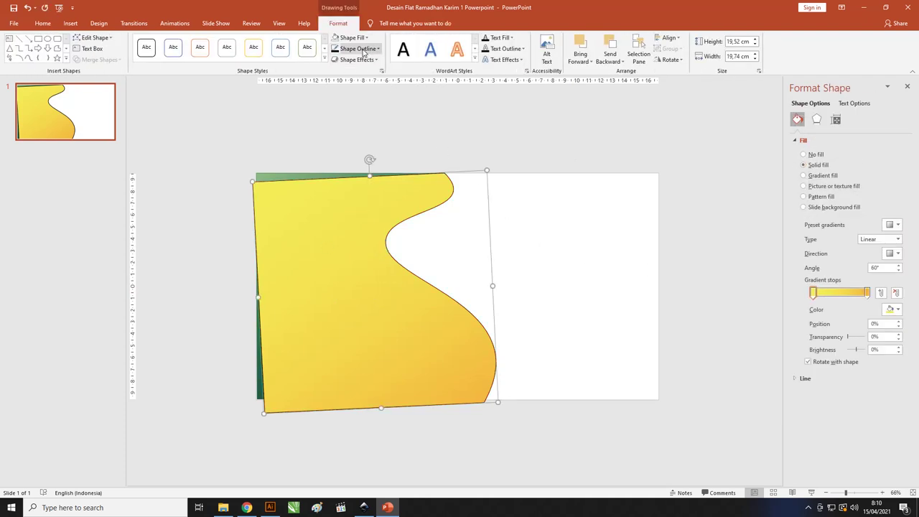
left_click(357, 48)
left_click(360, 152)
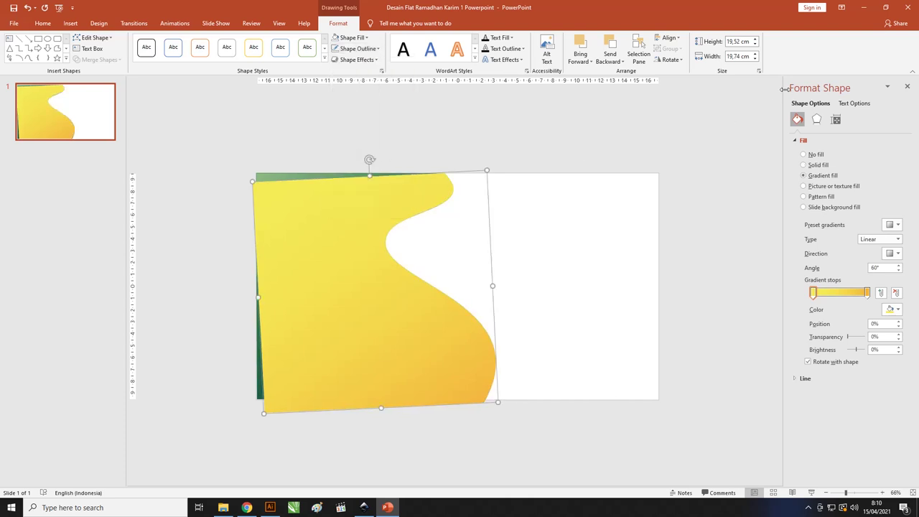
left_click(612, 63)
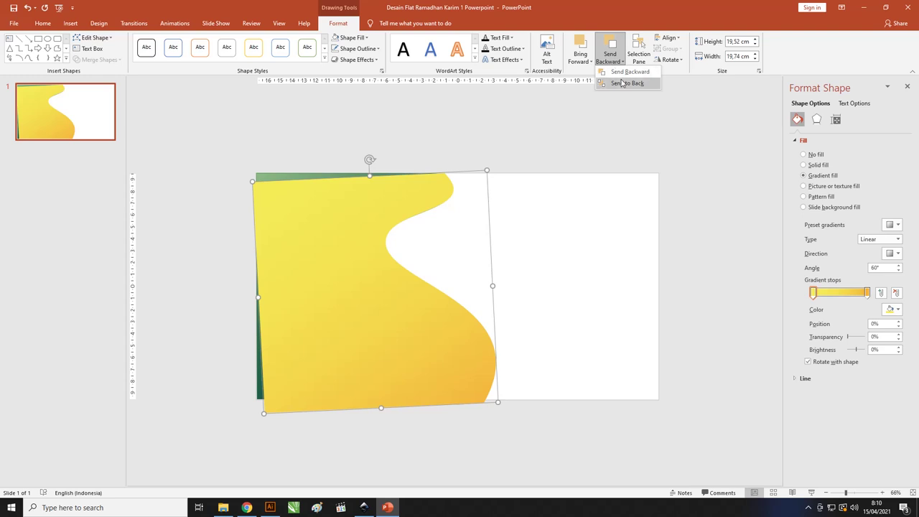
left_click(628, 84)
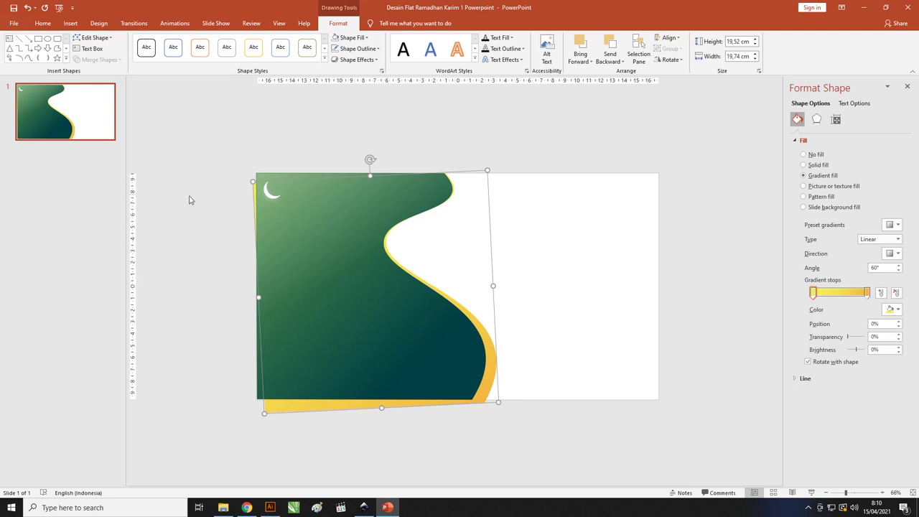
Step: Drag the green wave's left points flush to the slide's top-left and bottom-left corners, removing the yellow sliver
left_click(92, 37)
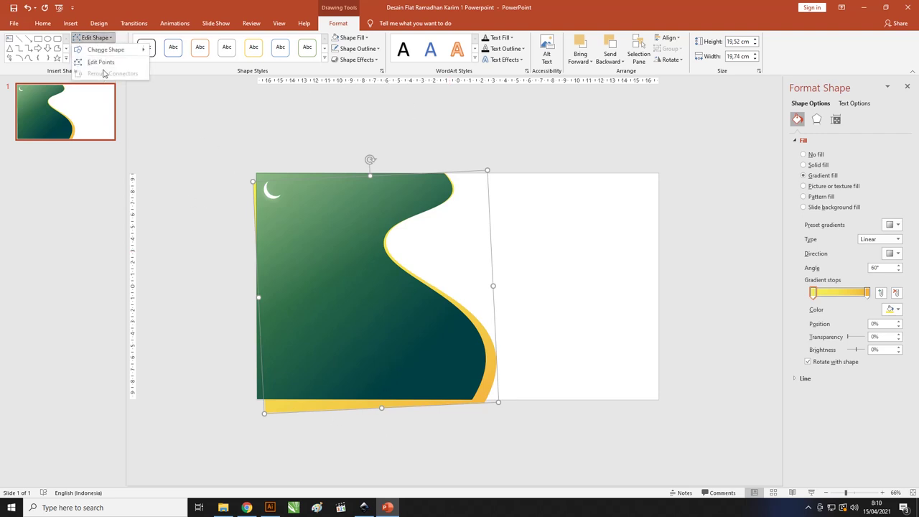
left_click(101, 62)
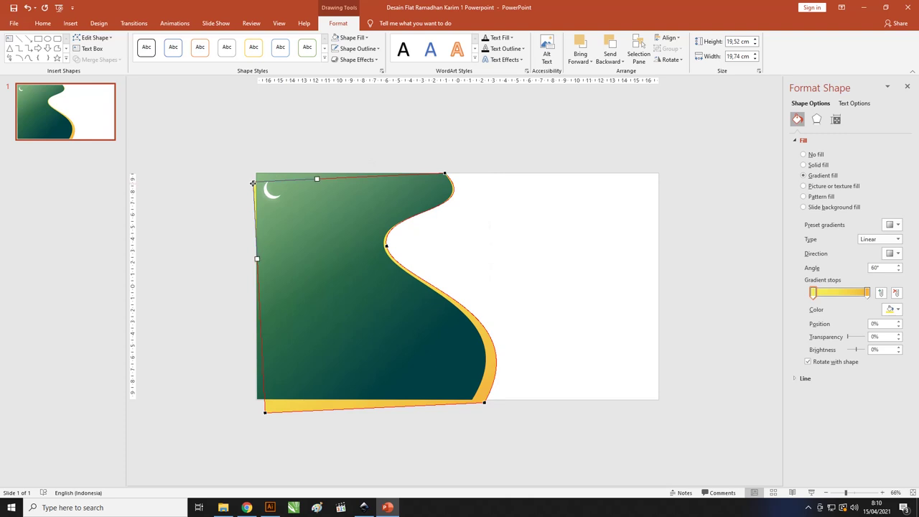
left_click_drag(252, 183, 255, 173)
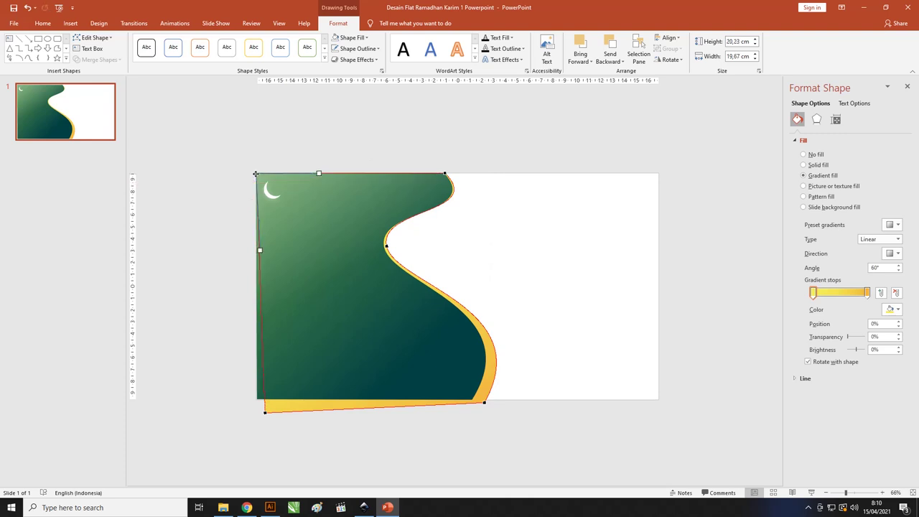
left_click_drag(267, 412, 258, 399)
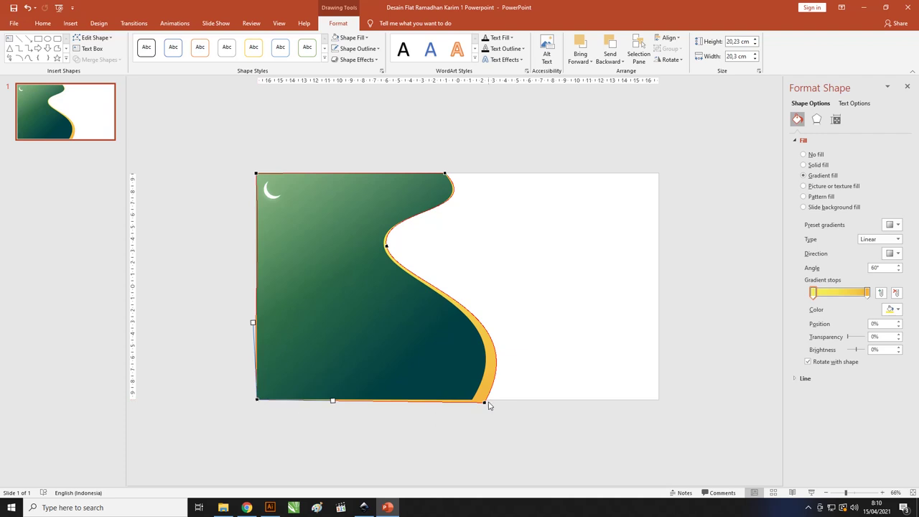
left_click_drag(485, 401, 483, 399)
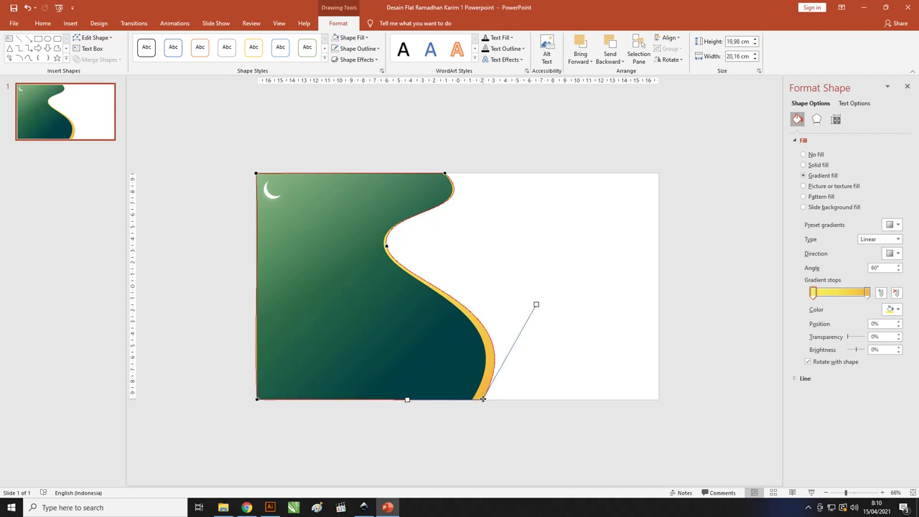
left_click(335, 146)
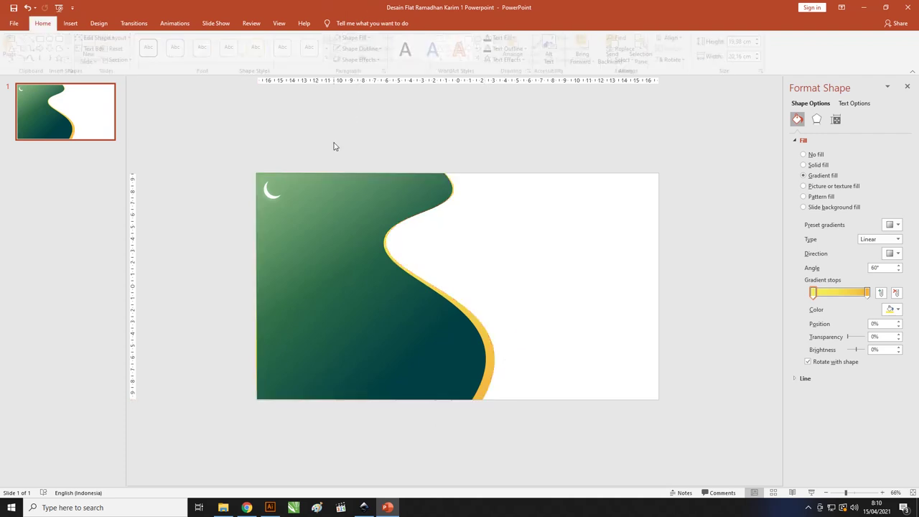
left_click(530, 197)
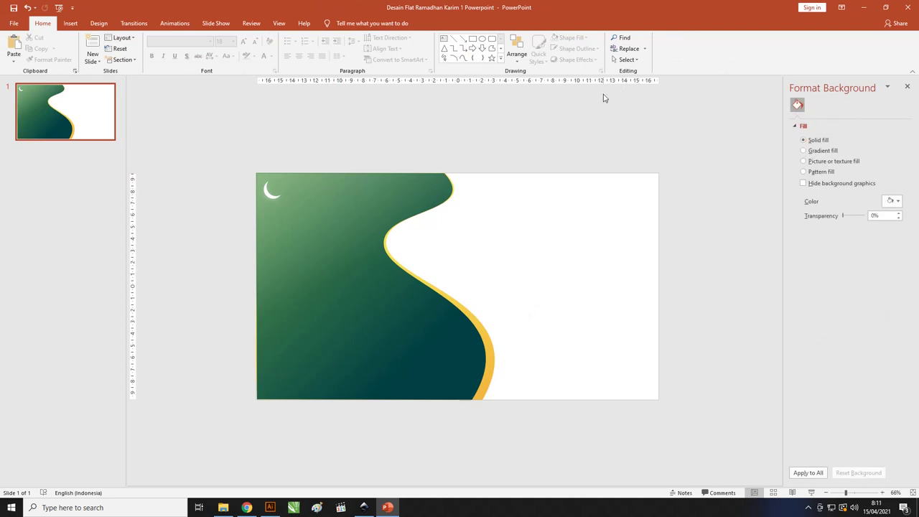
Step: Draw a rectangle covering the whole slide and remove its outline
left_click(70, 23)
left_click(152, 64)
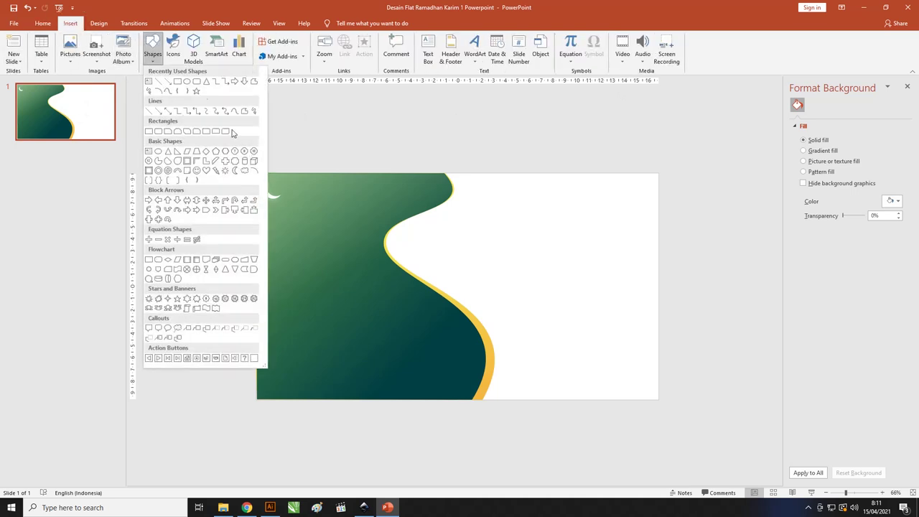
left_click(177, 82)
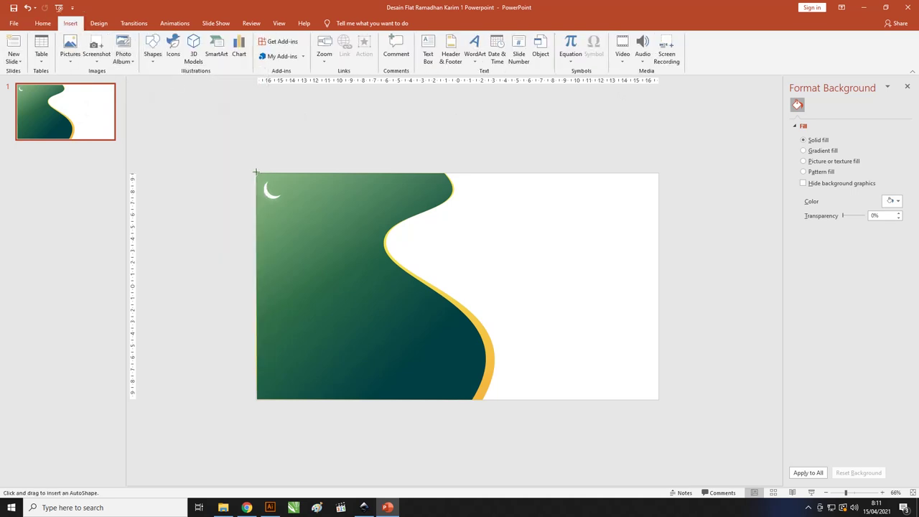
left_click_drag(256, 171, 659, 400)
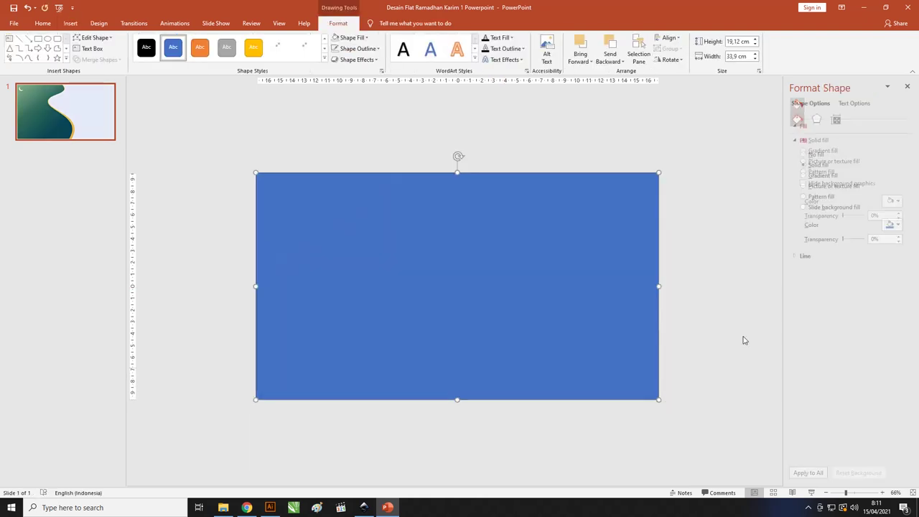
left_click(355, 48)
left_click(360, 150)
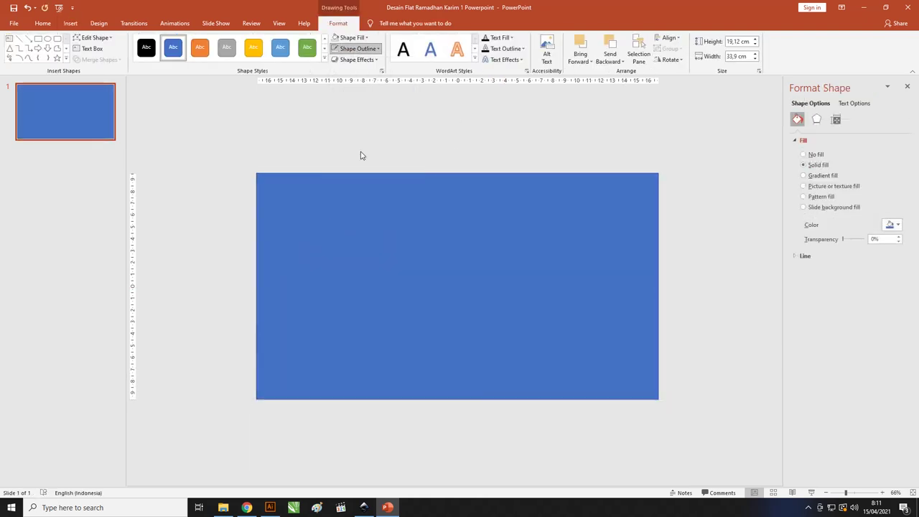
Step: Fill the rectangle with the off-white hex colour #F0F0EB
left_click(352, 38)
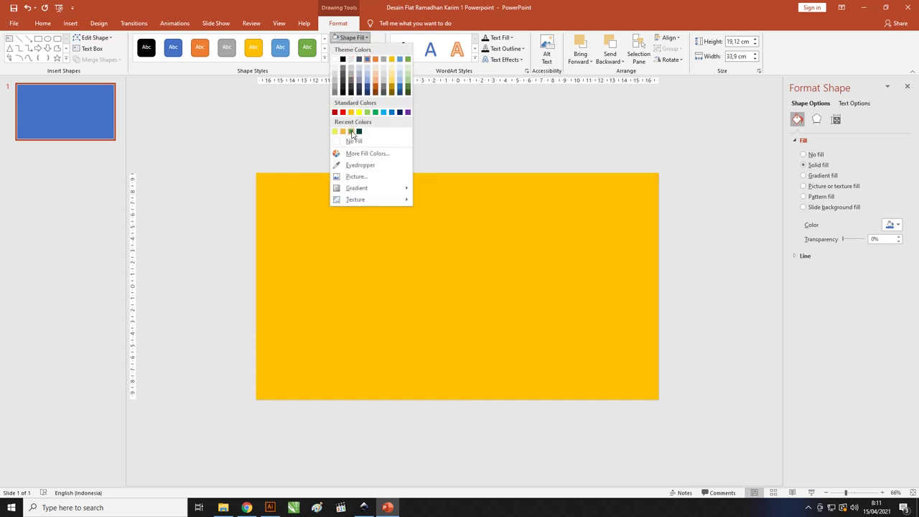
left_click(367, 154)
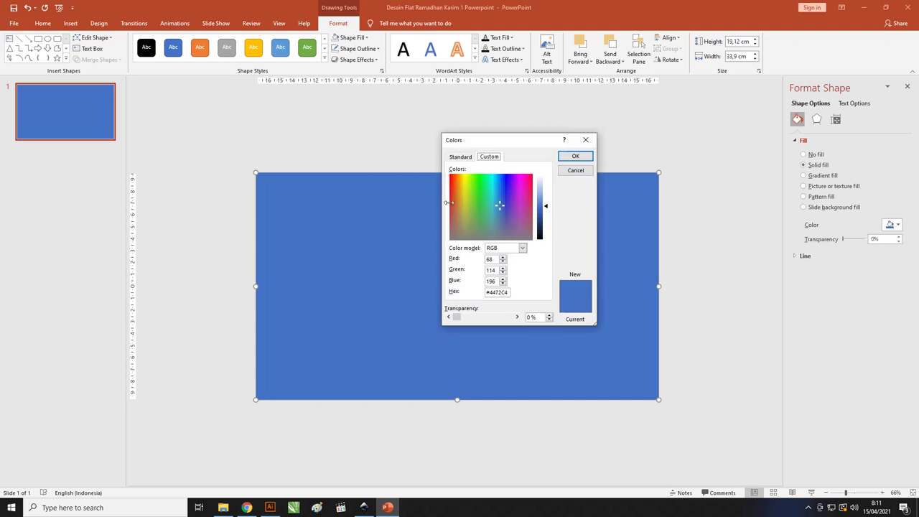
double_click(496, 292)
right_click(496, 294)
left_click(514, 319)
left_click(494, 259)
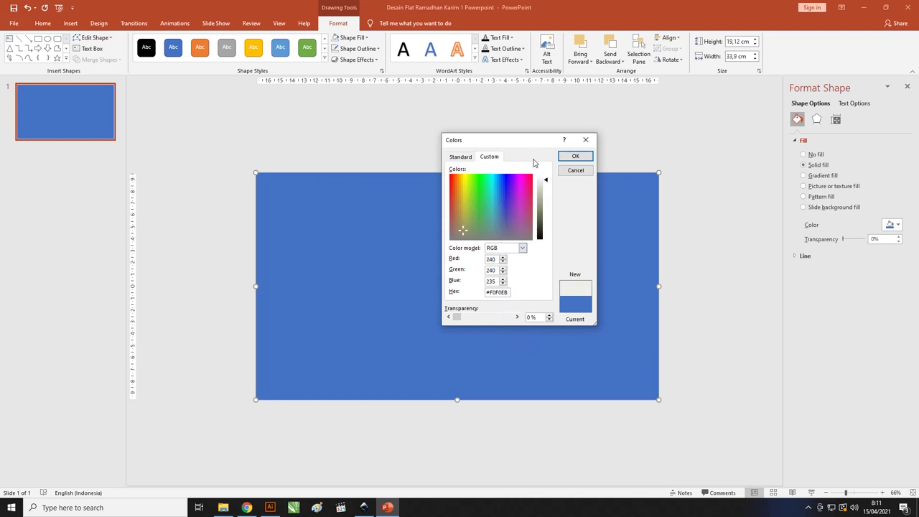
left_click(574, 157)
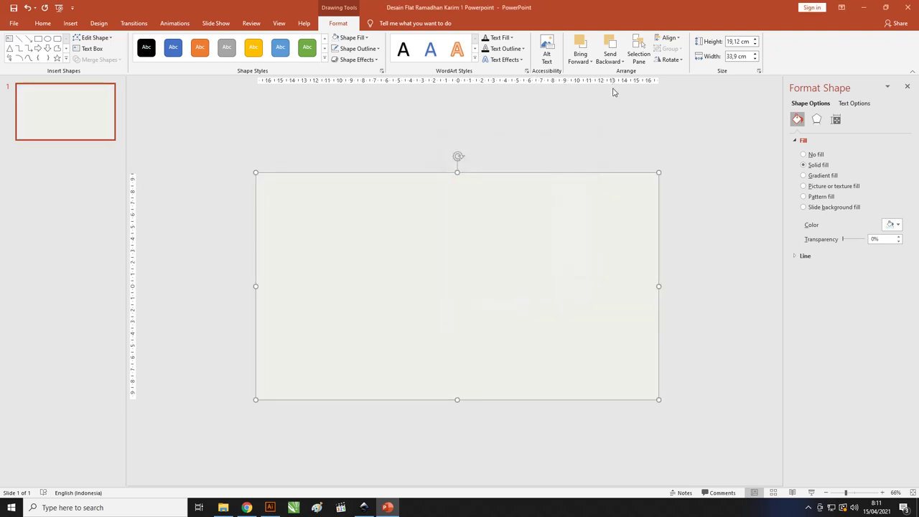
Step: Send the off-white rectangle to the back, behind the green wave
left_click(621, 64)
left_click(622, 84)
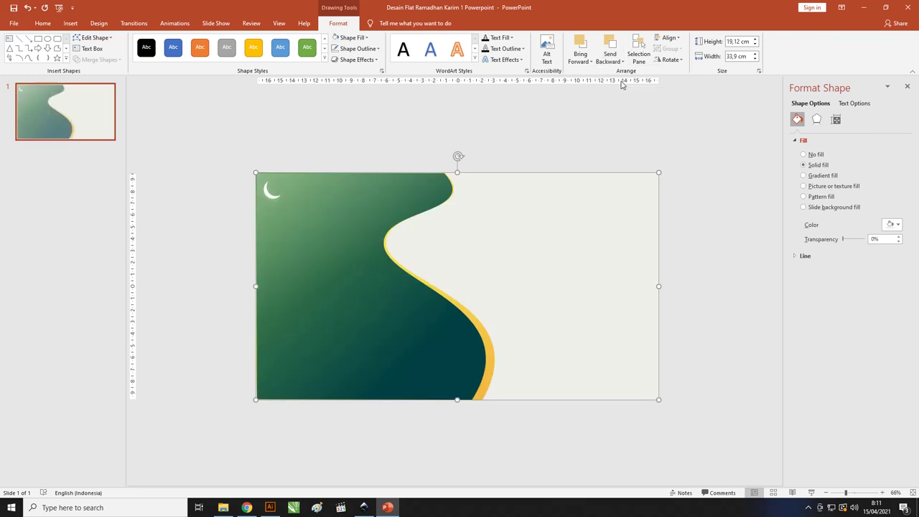
left_click(519, 133)
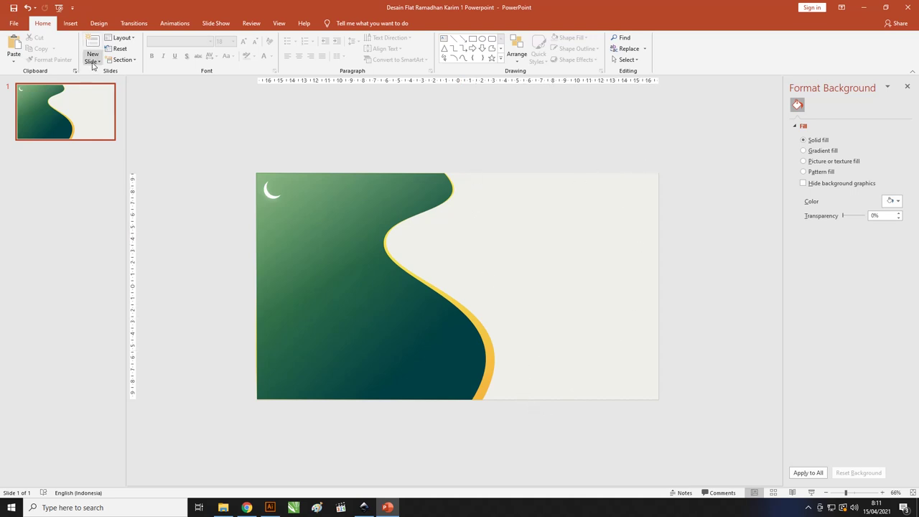
left_click(68, 24)
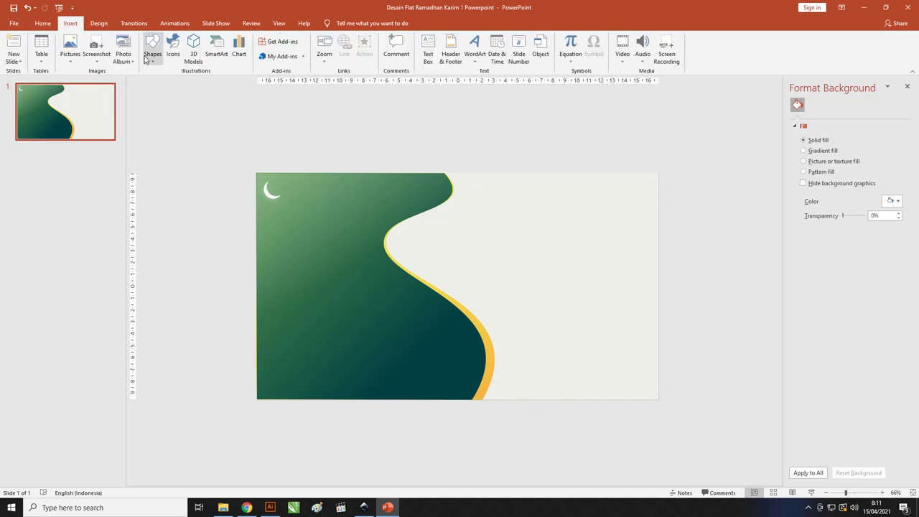
Step: Draw a 16.93 × 13.38 cm rectangle at the upper right, filled white with no outline
left_click(150, 61)
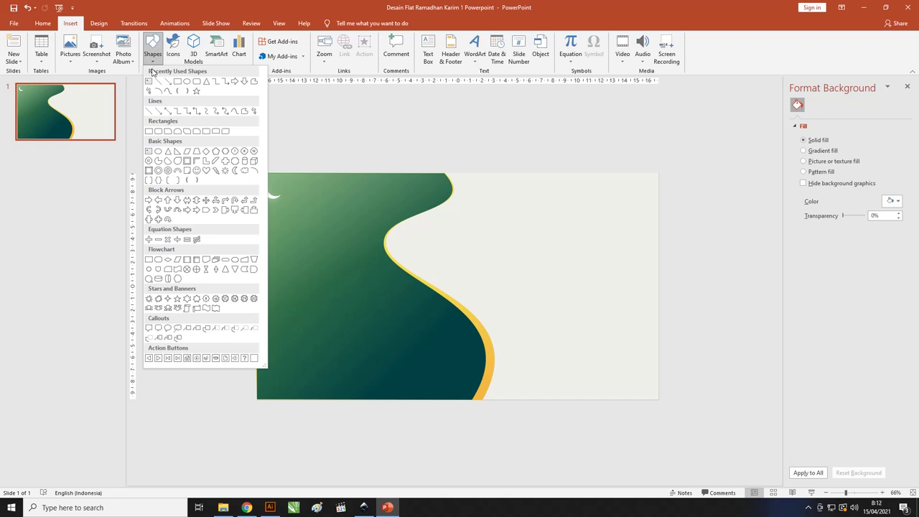
left_click(178, 81)
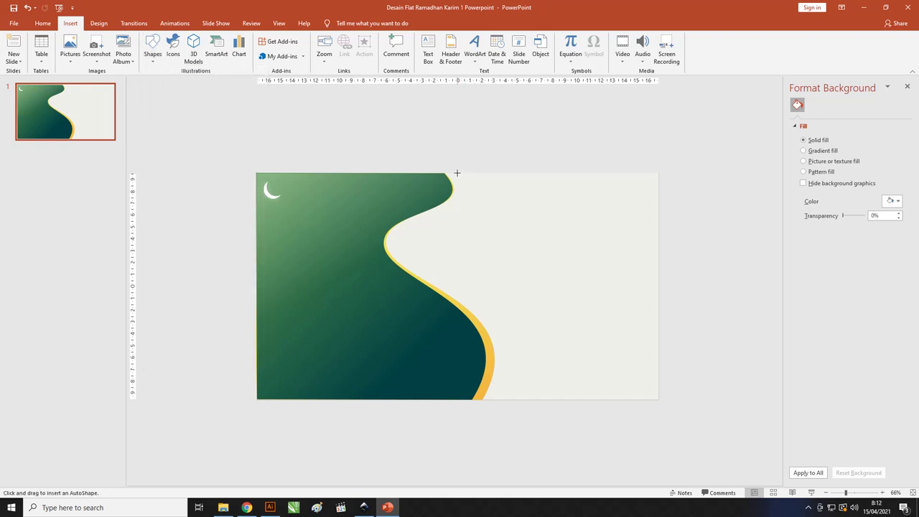
left_click_drag(456, 173, 657, 332)
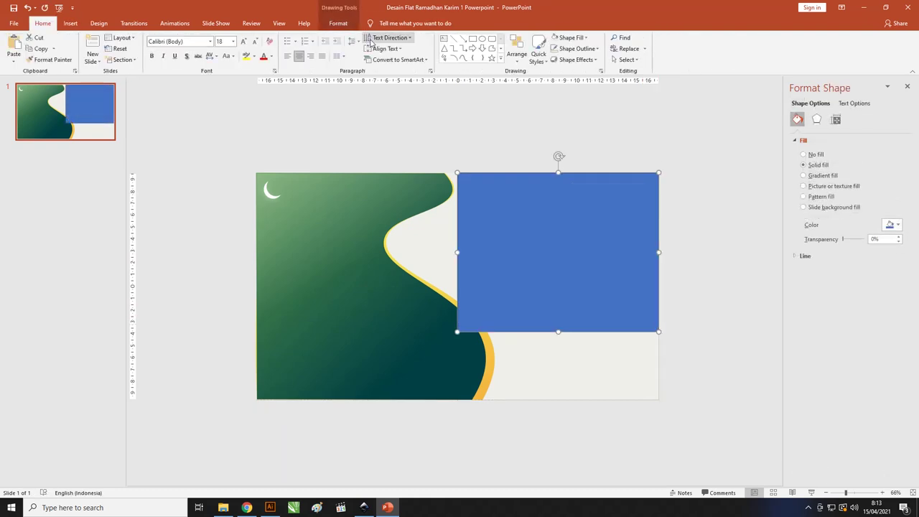
left_click(338, 23)
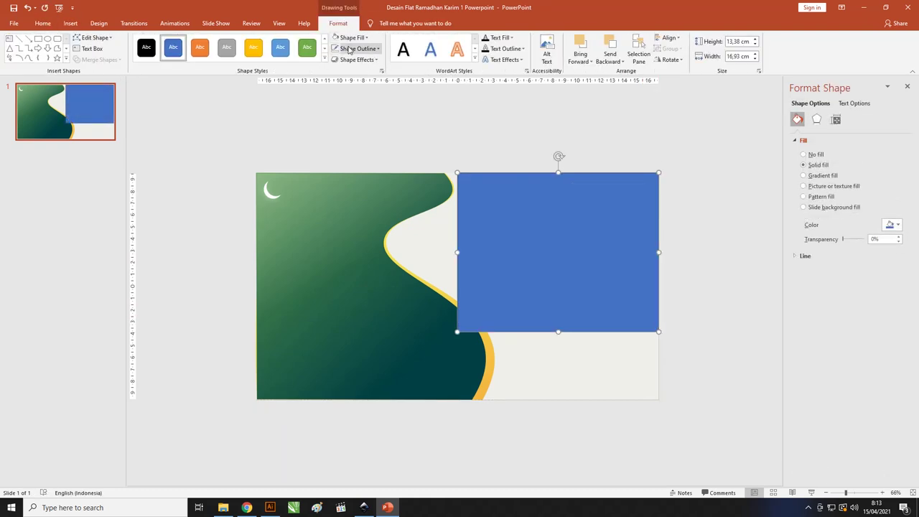
left_click(350, 41)
left_click(345, 59)
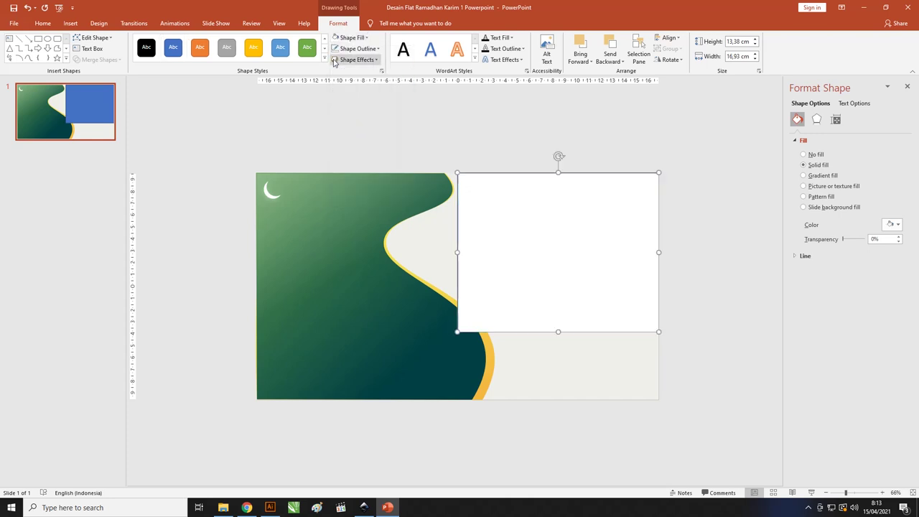
left_click(357, 55)
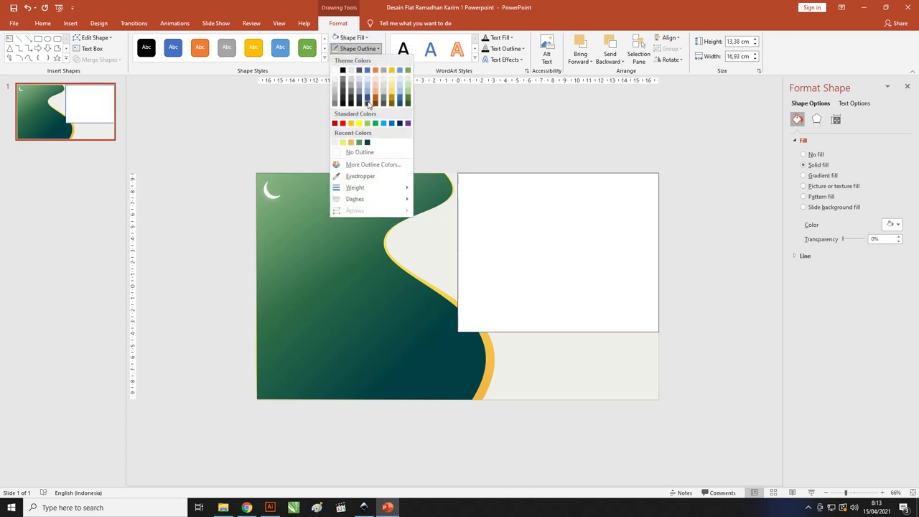
left_click(372, 151)
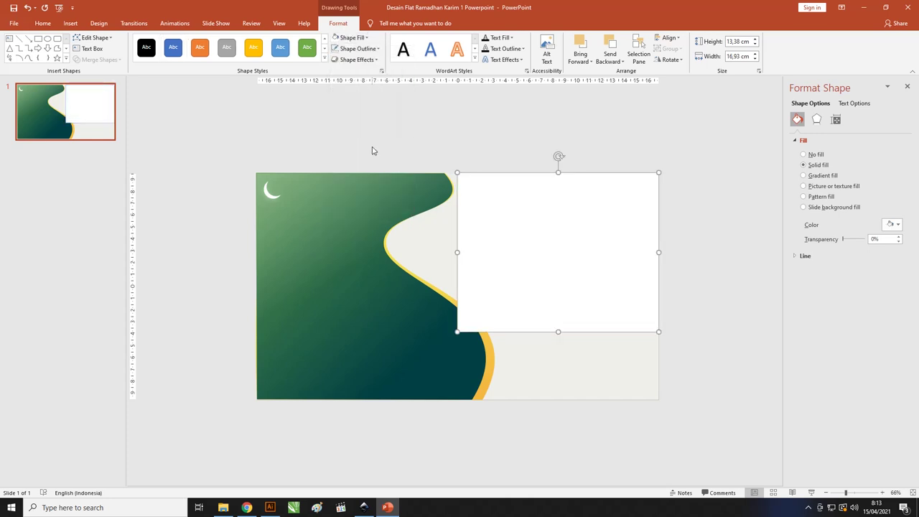
left_click(95, 39)
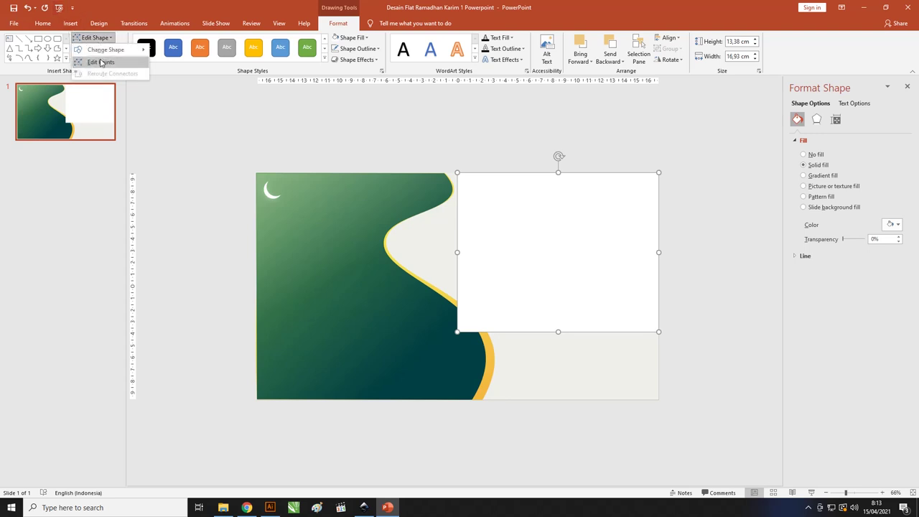
Step: Edit the white rectangle's points, curving its bottom edge and moving the corner points
left_click(101, 62)
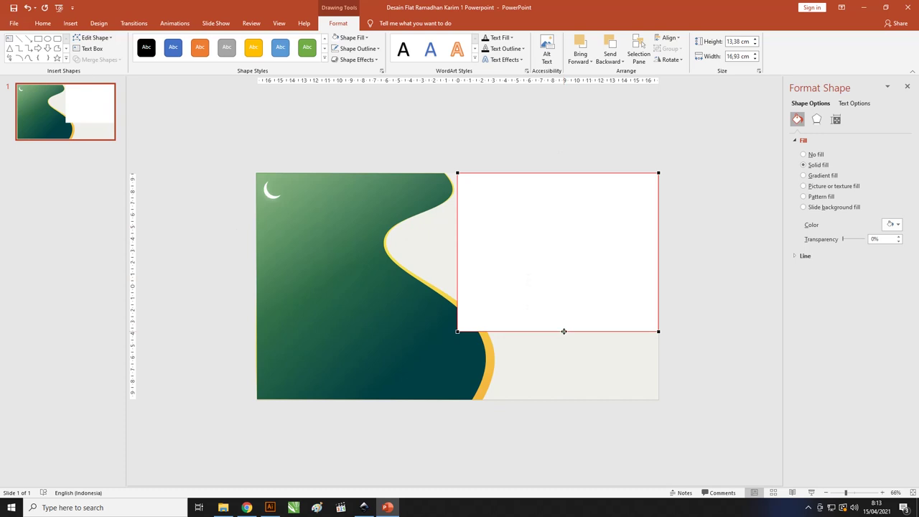
mouse_move(563, 331)
left_mouse_down()
mouse_move(558, 373)
mouse_move(599, 364)
left_mouse_up()
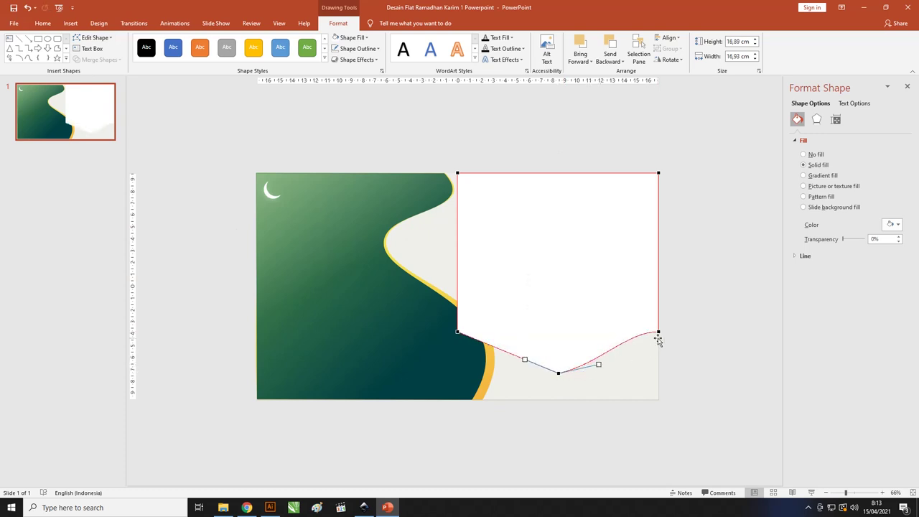
left_click_drag(658, 332, 658, 253)
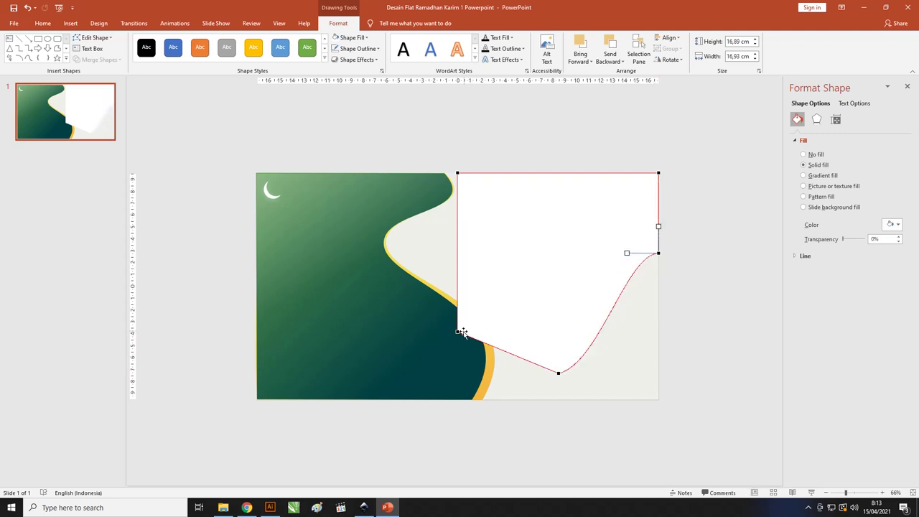
left_click_drag(458, 332, 461, 257)
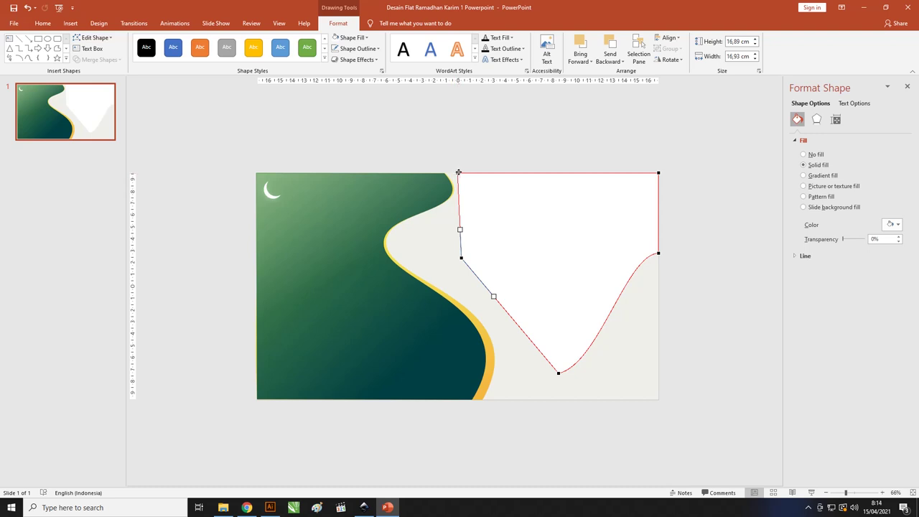
left_click_drag(458, 172, 471, 173)
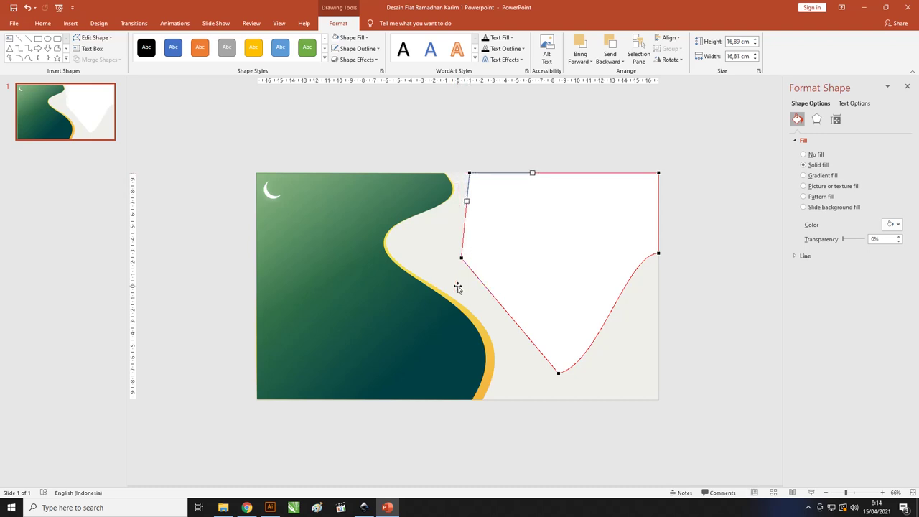
Step: Bend the left-edge points and handles so the edge curves alongside the green wave
left_click(461, 257)
left_click_drag(464, 230, 453, 235)
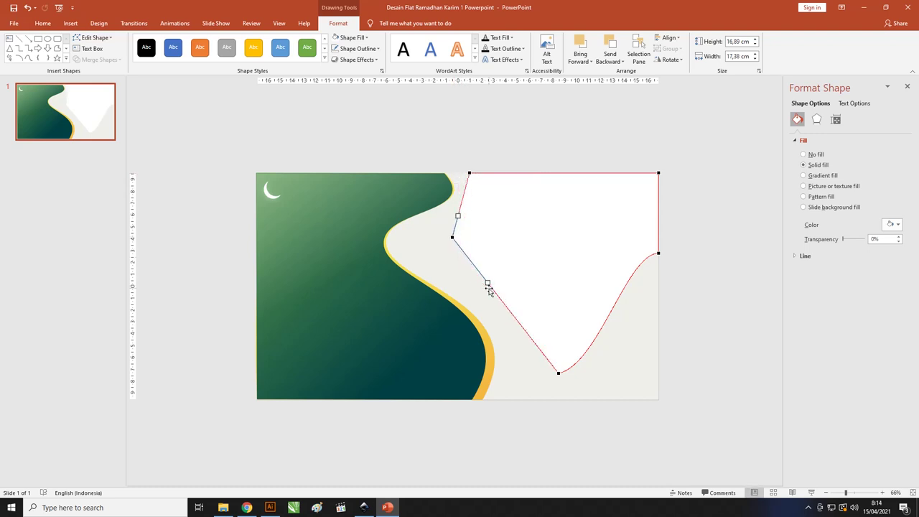
left_click_drag(487, 282, 463, 293)
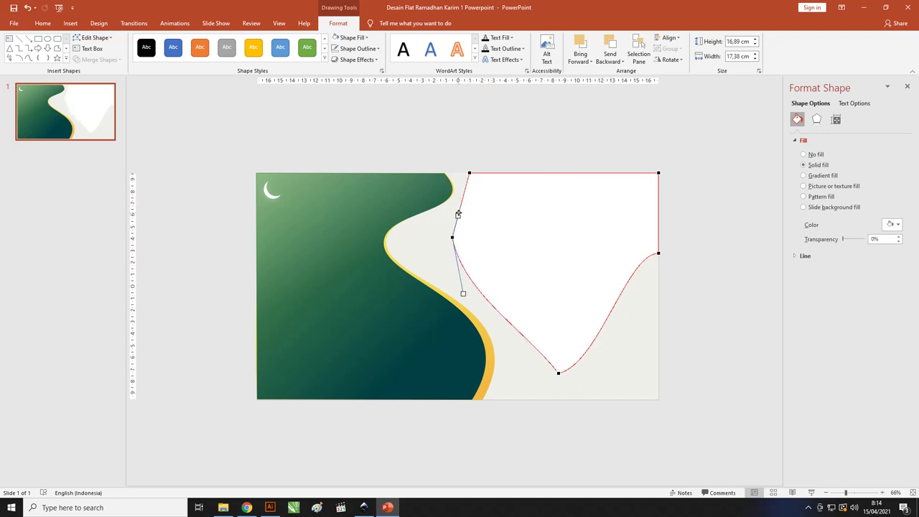
left_click_drag(458, 214, 439, 207)
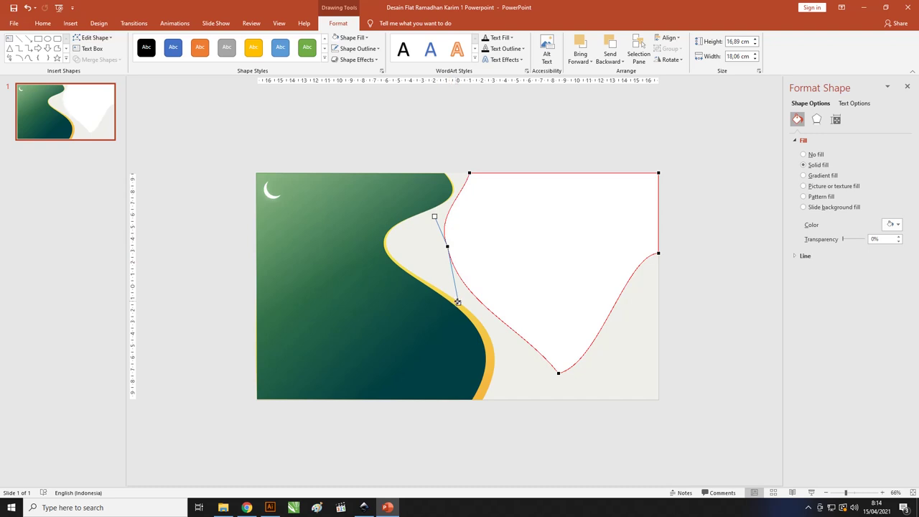
left_click_drag(457, 302, 469, 273)
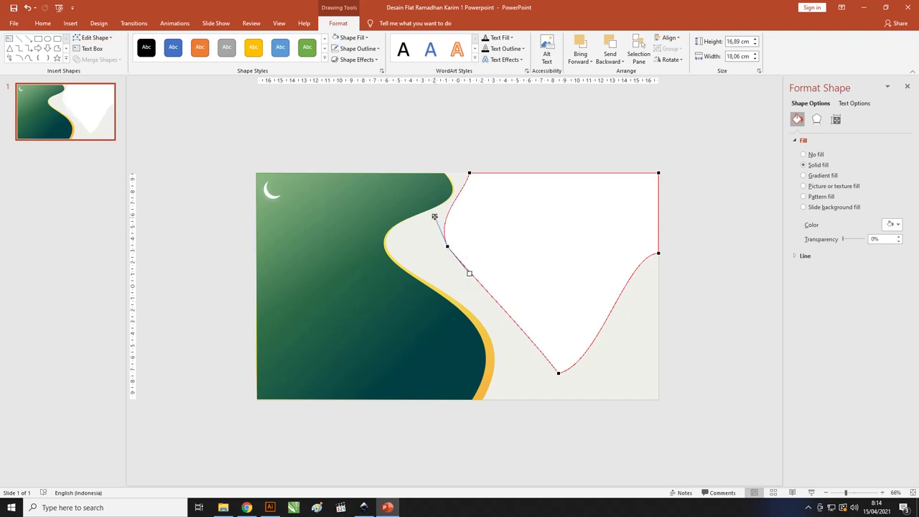
left_click_drag(435, 216, 436, 212)
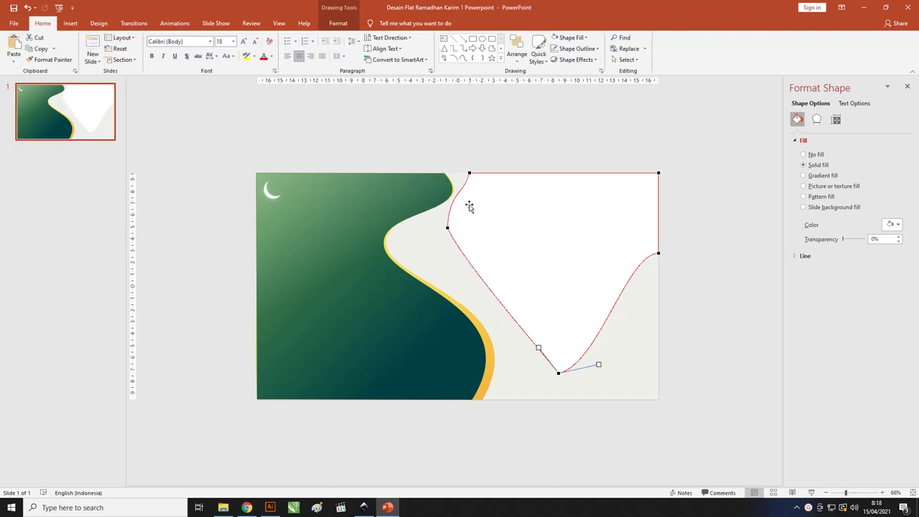
left_click(447, 227)
Step: Add a point on the white shape's left edge and reshape the upper-left curve
right_click(490, 290)
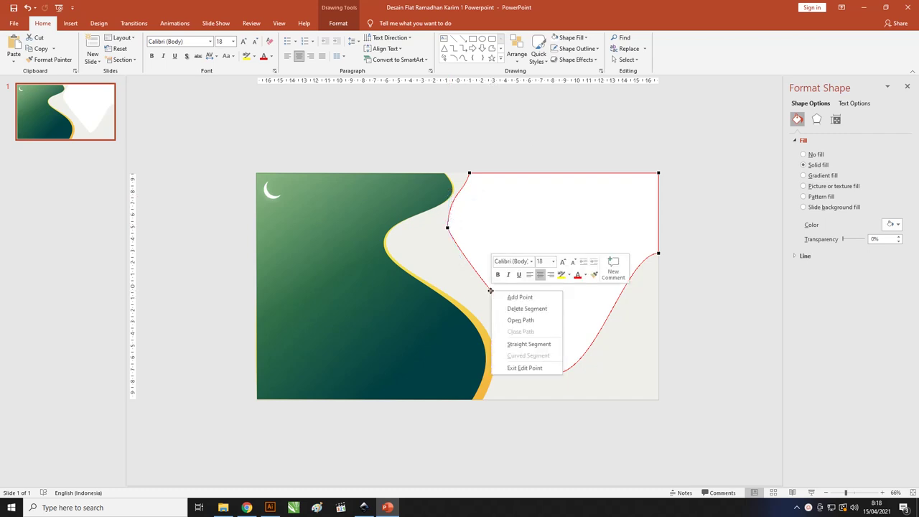
left_click(498, 297)
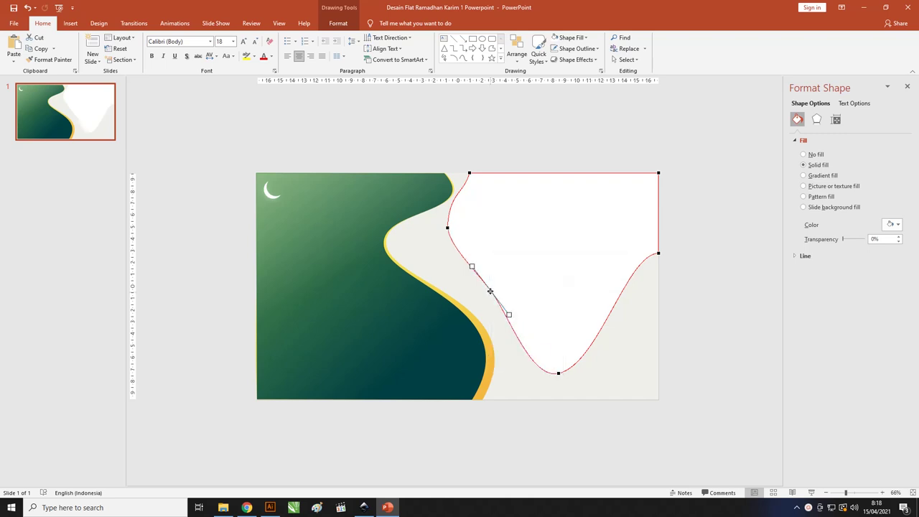
left_click_drag(494, 287, 506, 271)
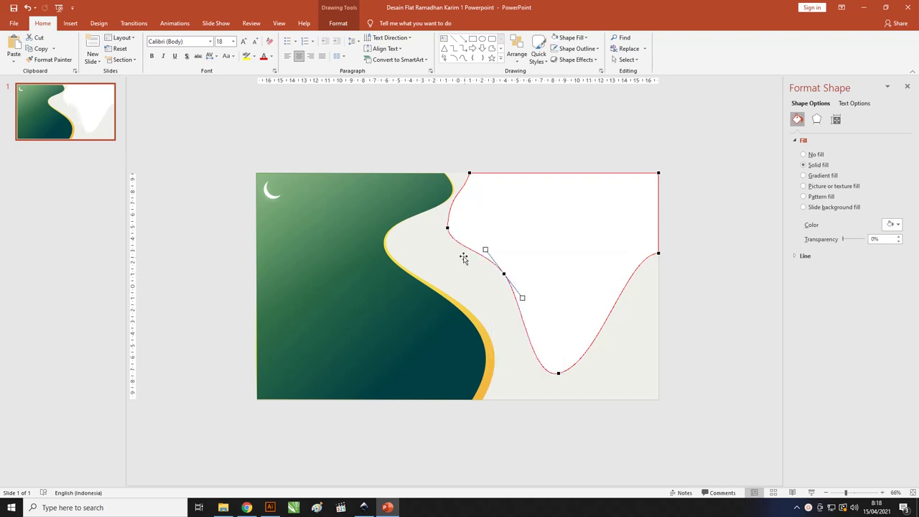
left_click_drag(446, 229, 438, 271)
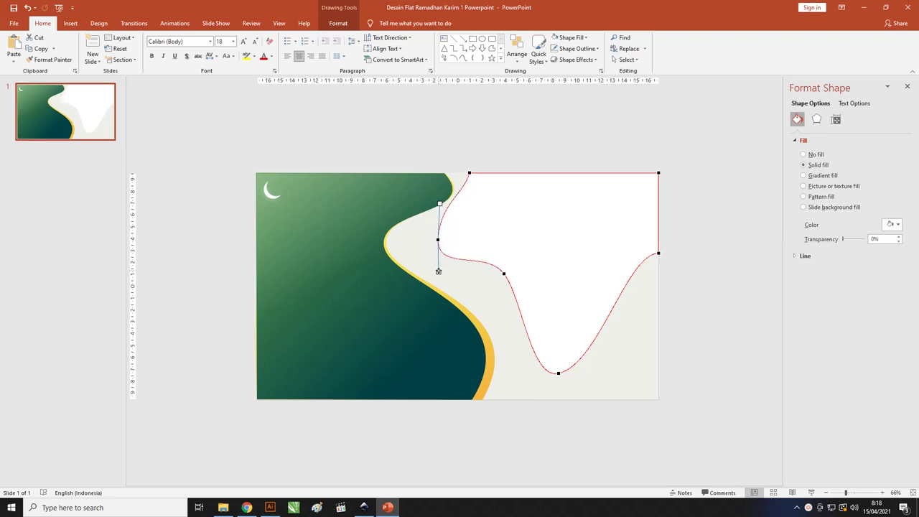
left_click_drag(440, 204, 434, 203)
left_click(620, 297)
Step: Add a point on the right edge and round the shape's bottom into a lobe
right_click(618, 297)
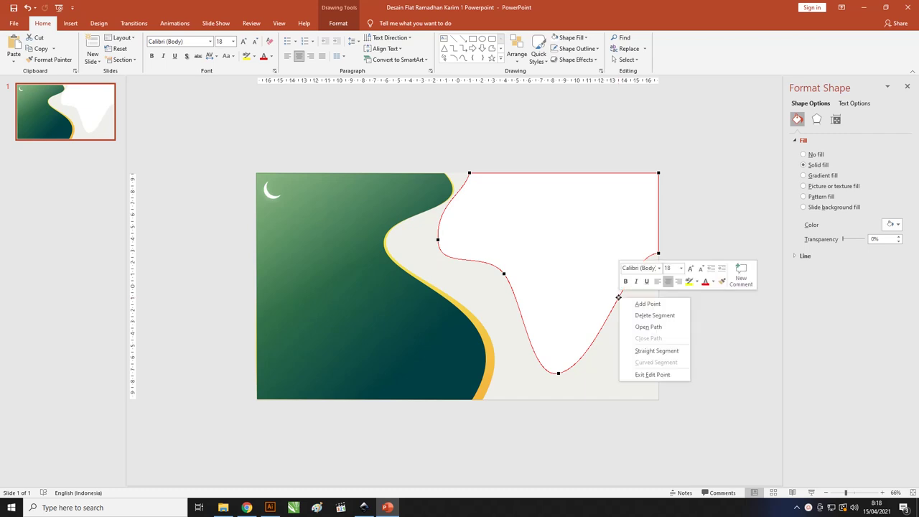
left_click(627, 303)
left_click_drag(618, 296, 599, 293)
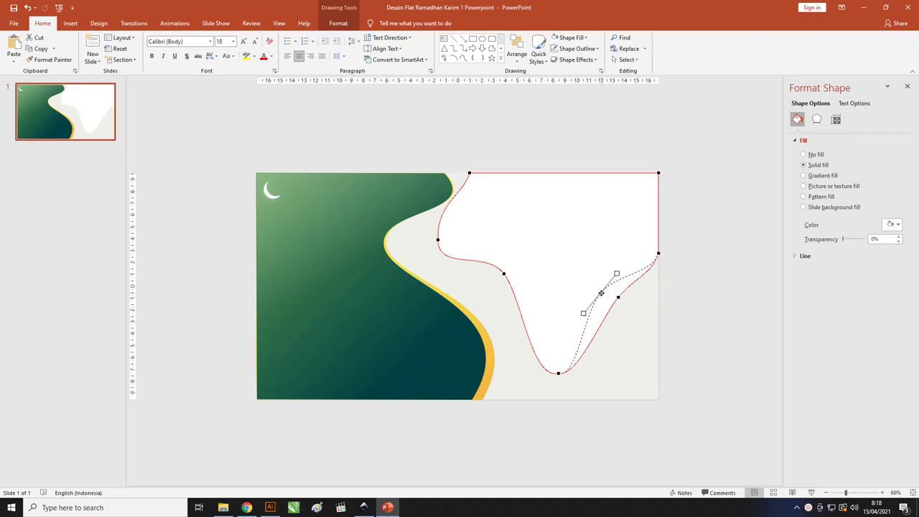
left_click_drag(559, 373, 604, 369)
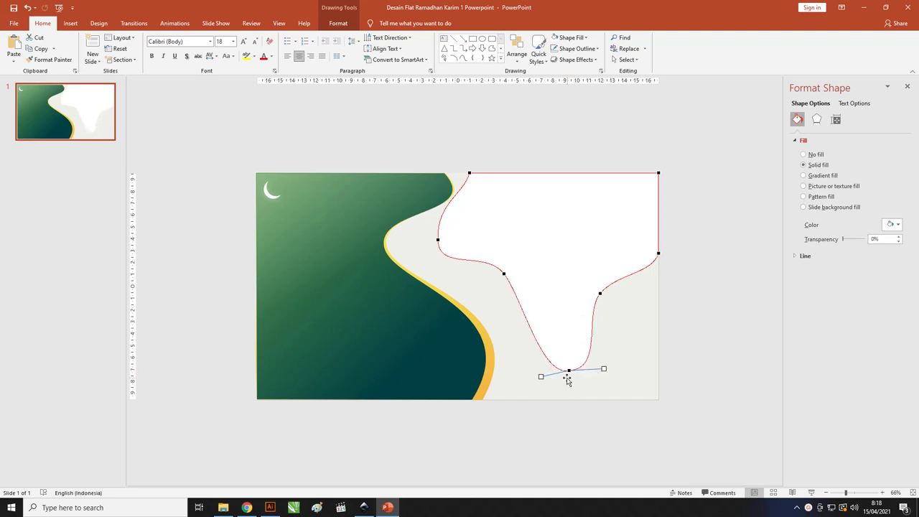
left_click_drag(543, 377, 529, 372)
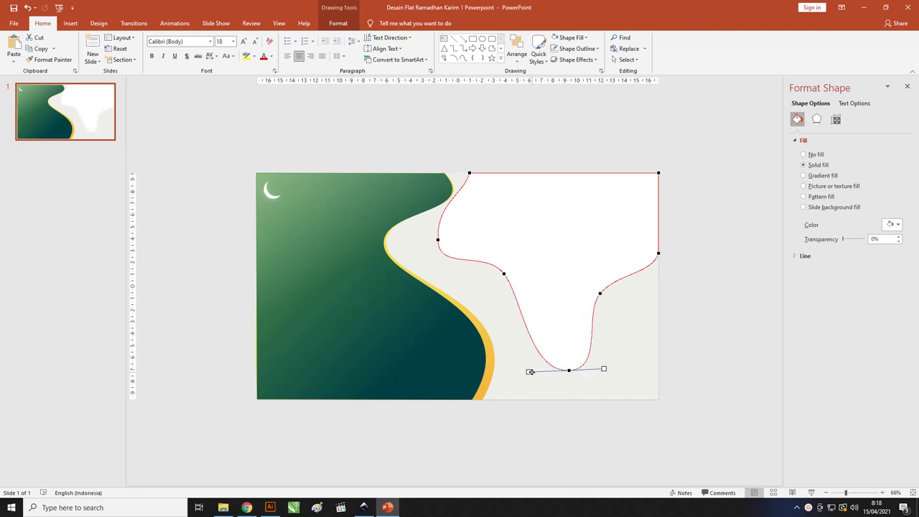
mouse_move(604, 369)
left_mouse_down()
mouse_move(619, 368)
mouse_move(568, 375)
left_mouse_up()
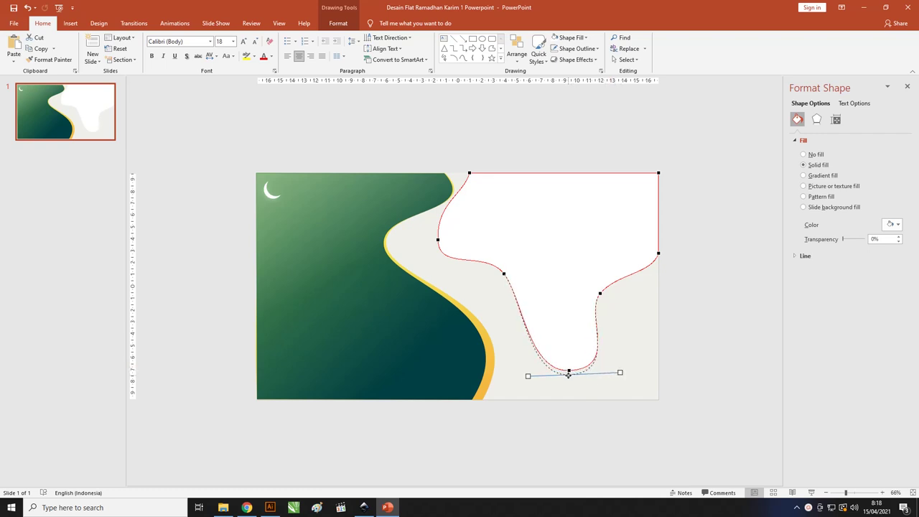
Step: Refine the right and inner points to narrow the neck and round out the bottom
left_click(658, 253)
mouse_move(653, 273)
left_mouse_down()
mouse_move(652, 284)
mouse_move(605, 285)
left_mouse_up()
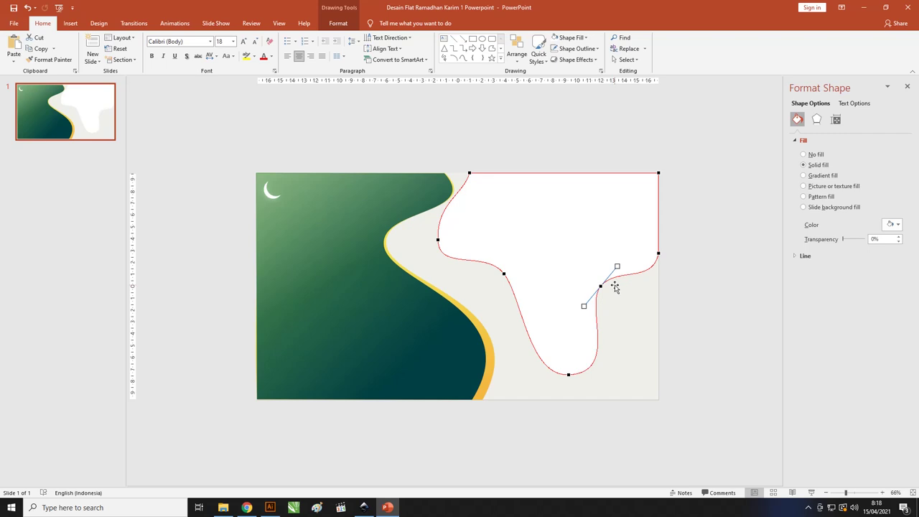
left_click_drag(602, 285, 591, 287)
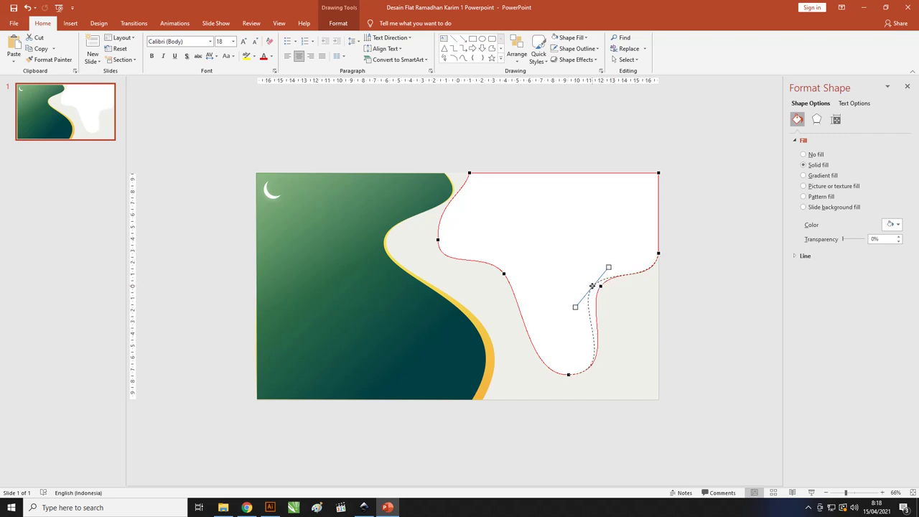
left_click_drag(505, 273, 517, 274)
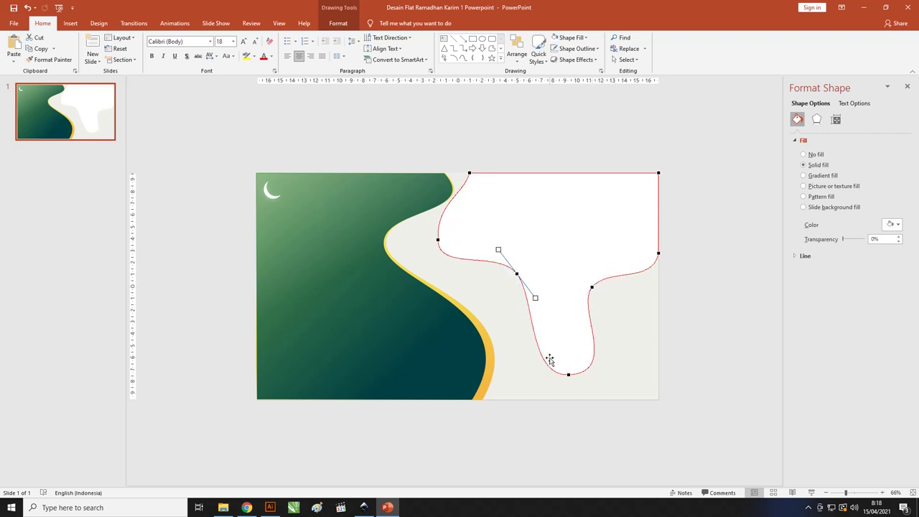
left_click(569, 374)
left_click_drag(532, 375, 511, 377)
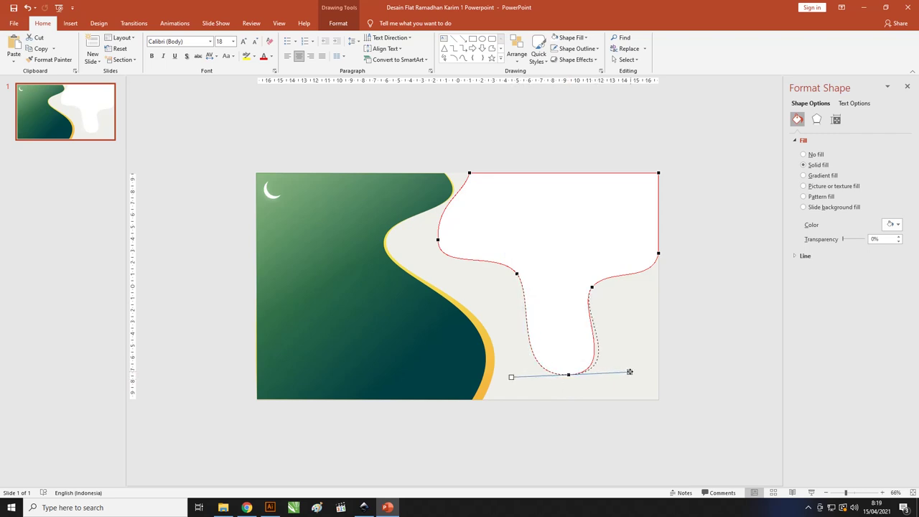
left_click_drag(625, 372, 627, 371)
left_click_drag(511, 377, 508, 376)
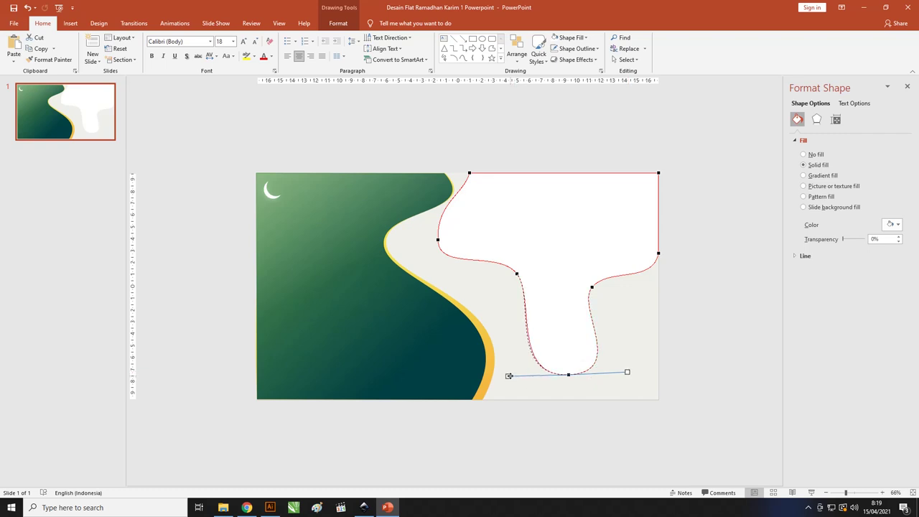
Step: Shift the top-left and left points slightly right, then exit point editing
left_click(438, 239)
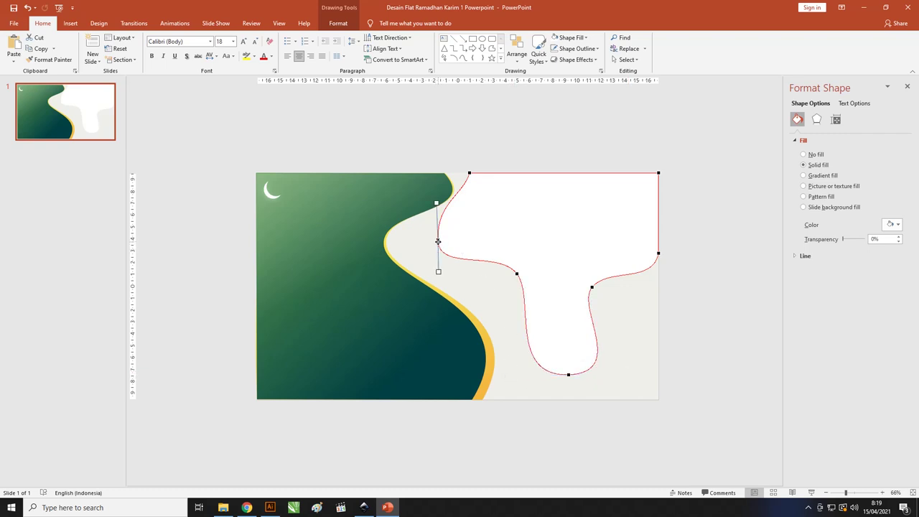
left_click(470, 173)
left_click_drag(474, 173, 486, 173)
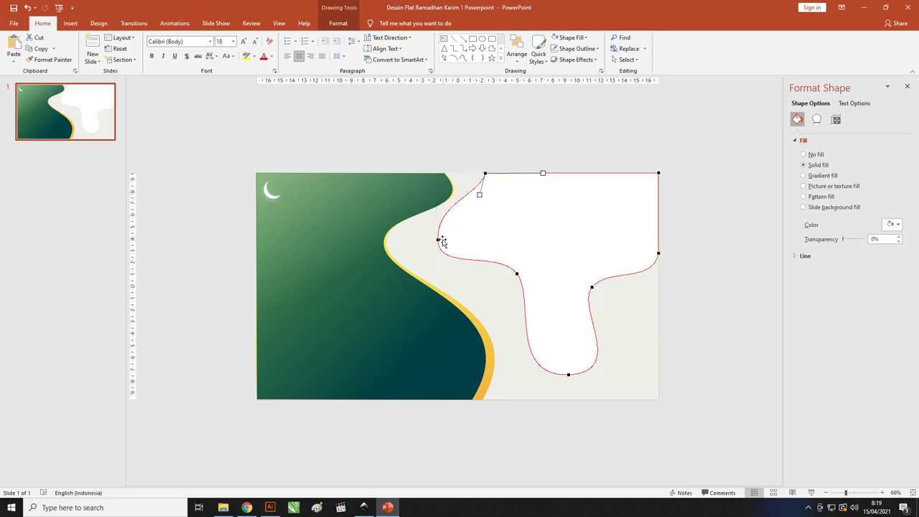
left_click_drag(439, 239, 451, 235)
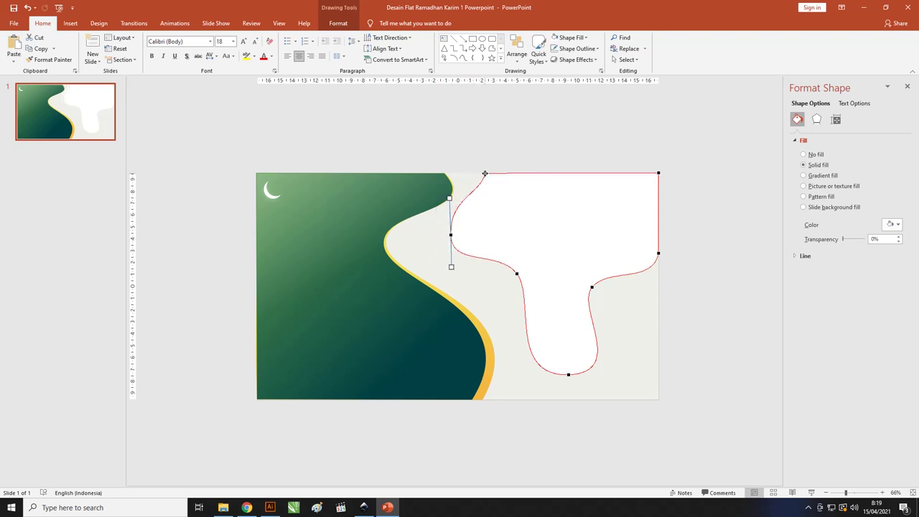
left_click_drag(485, 173, 489, 173)
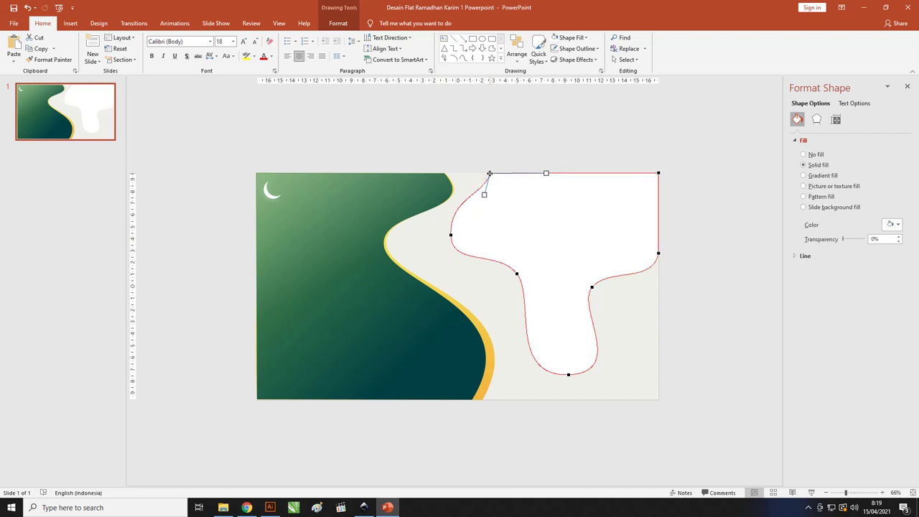
left_click(214, 121)
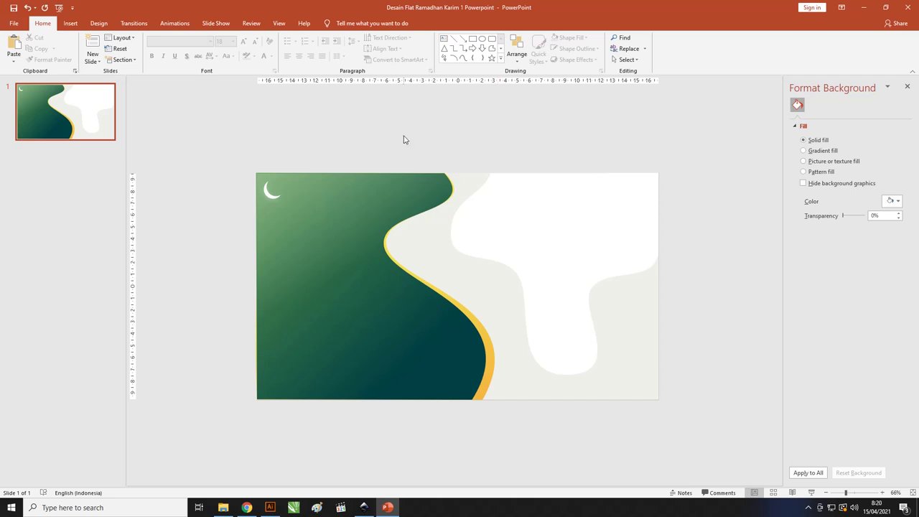
Step: Insert all five Asset Desain Flat Ramadhan Karim SVG files from the USB project folder
left_click(79, 25)
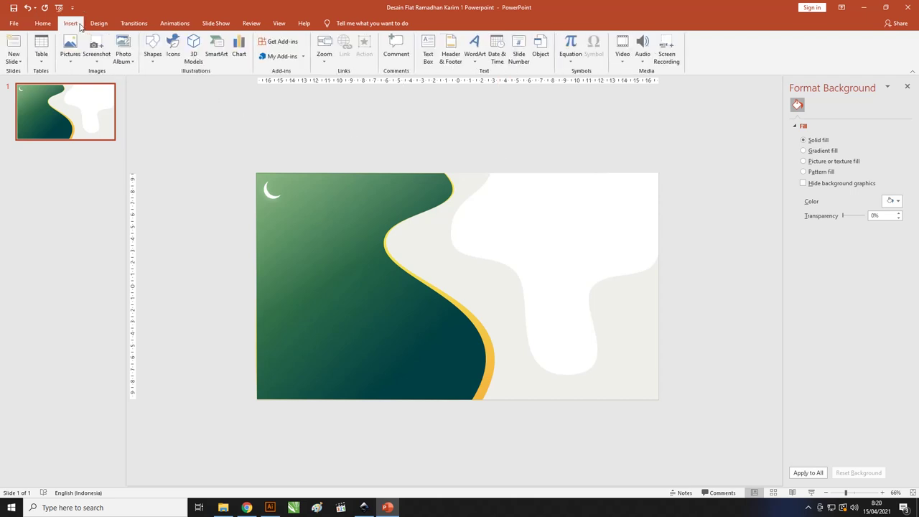
left_click(153, 63)
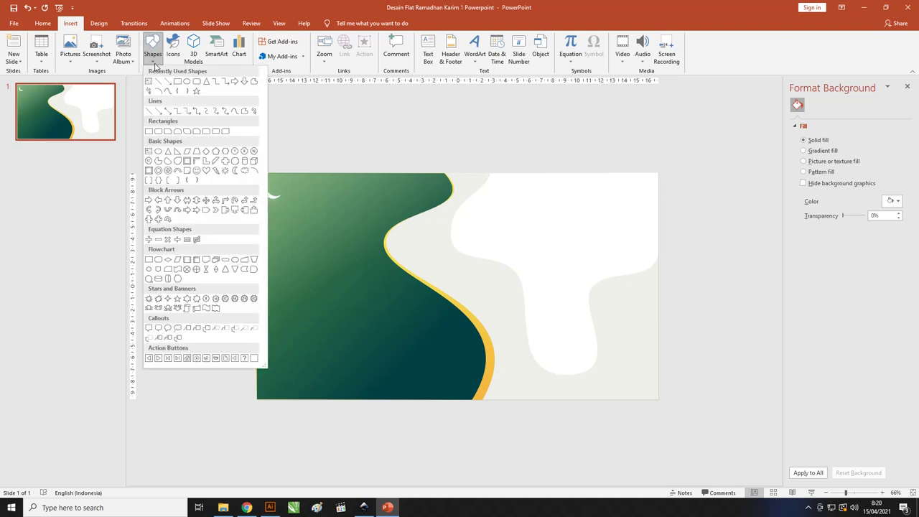
left_click(73, 48)
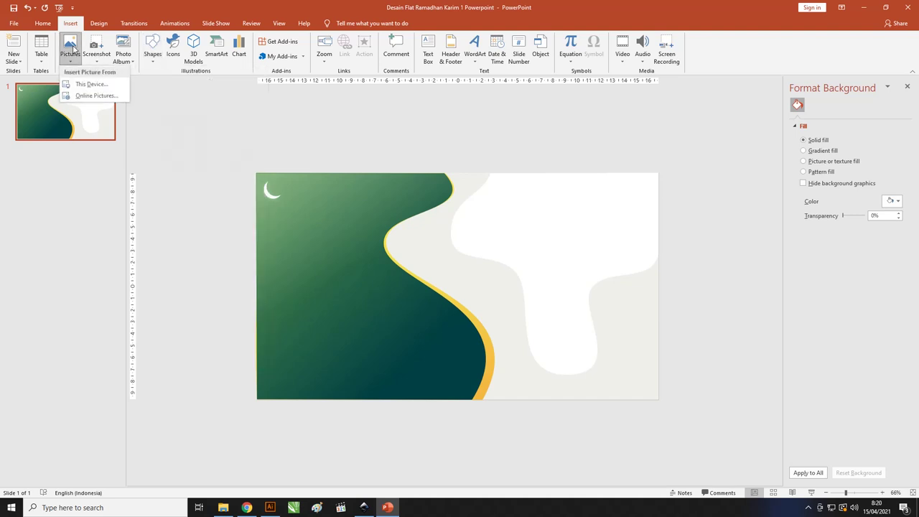
left_click(89, 84)
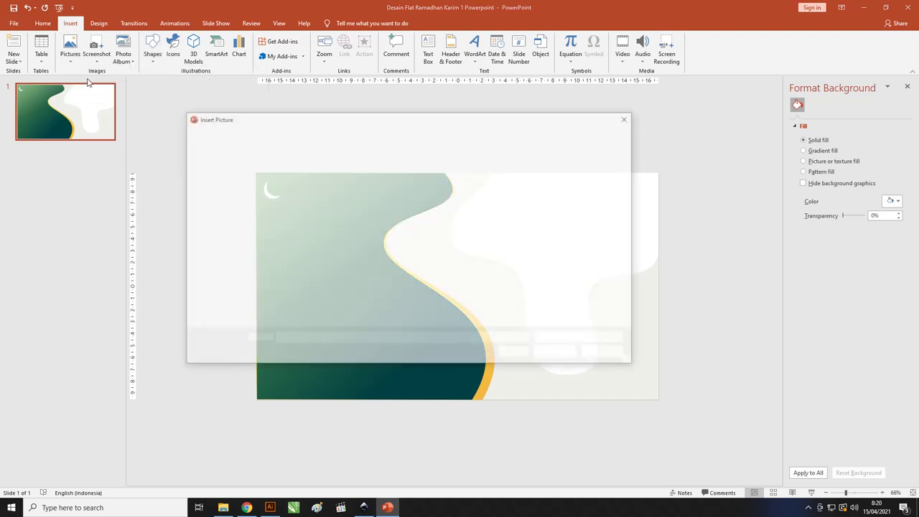
left_click(408, 135)
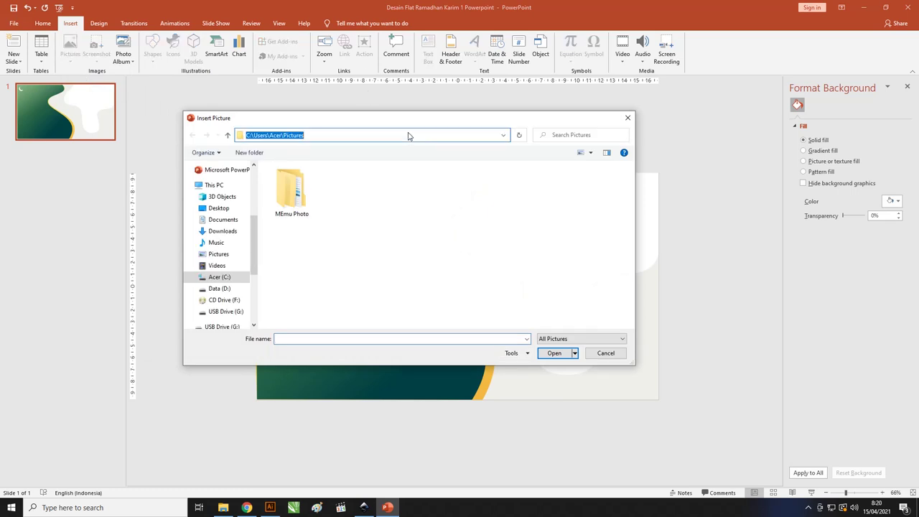
type("G:\\Data\\Desain Flat Ramadhan Karim\\Desain Flat Ramadhan Karim 1\\Desain Flat Ramadhan Karim 1 Powerpoint")
key("Return")
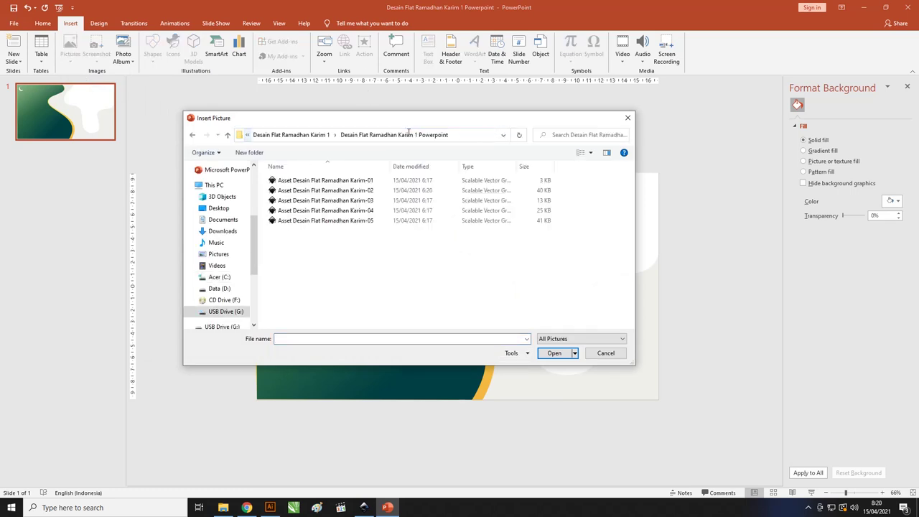
left_click_drag(346, 244, 331, 186)
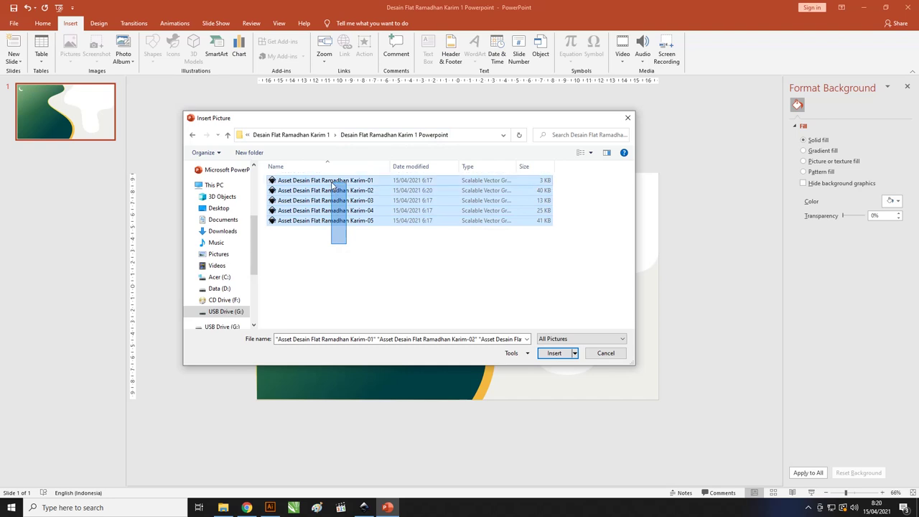
left_click(552, 353)
Step: Move the inserted graphics aside, parking the purple plant and leaves left of the slide
scroll(390, 278, "down", 3)
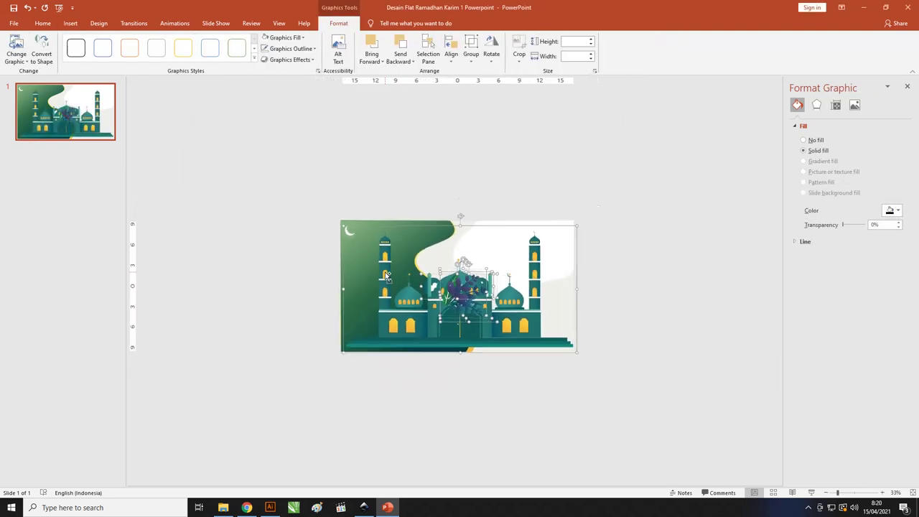
scroll(390, 277, "up", 1)
mouse_move(454, 296)
left_mouse_down()
mouse_move(627, 203)
mouse_move(287, 197)
mouse_move(599, 178)
mouse_move(672, 192)
left_mouse_up()
key("Escape")
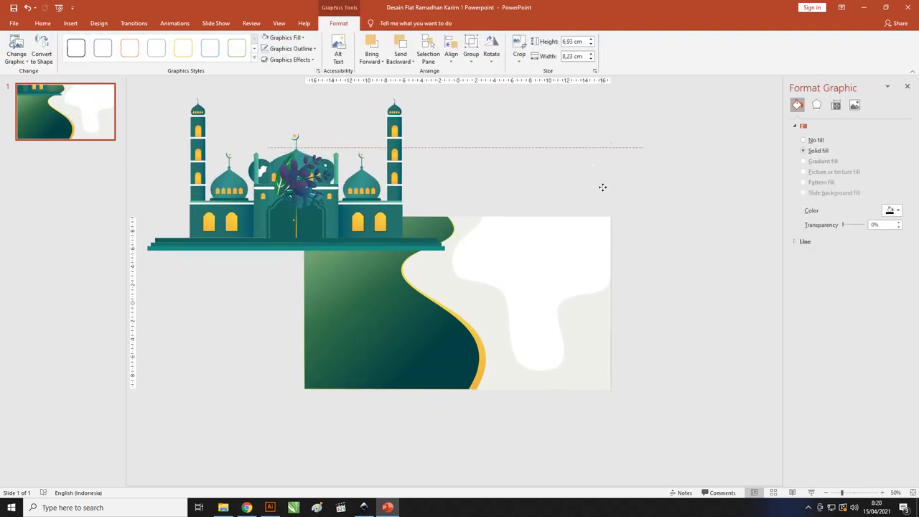
left_click_drag(298, 183, 230, 292)
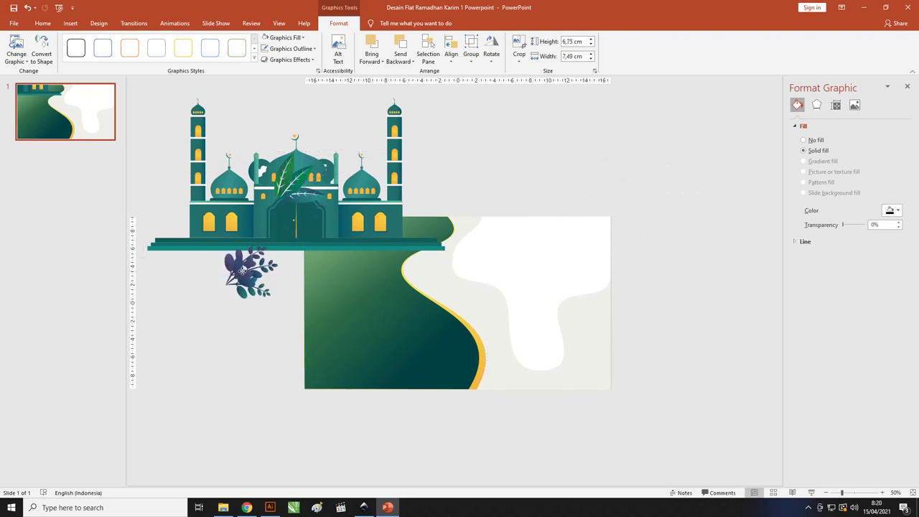
mouse_move(293, 191)
left_mouse_down()
mouse_move(275, 223)
mouse_move(269, 352)
left_mouse_up()
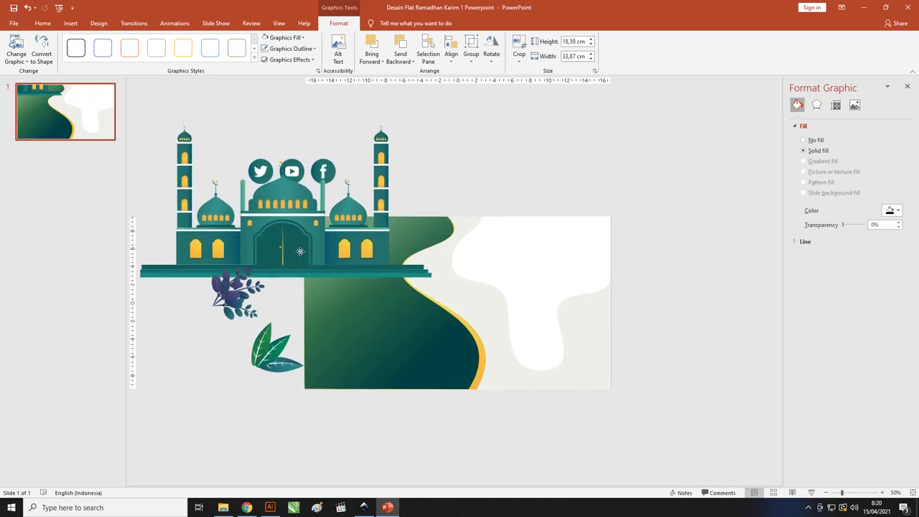
left_click_drag(243, 293, 223, 355)
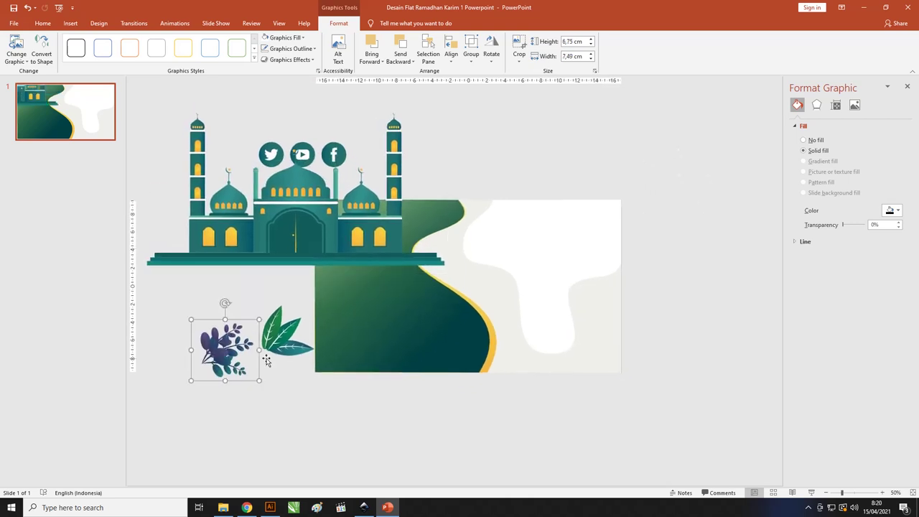
left_click_drag(295, 338, 297, 409)
Step: Shrink the mosque to the slide's lower left, and overlap the purple plant with the leaves
left_click(354, 237)
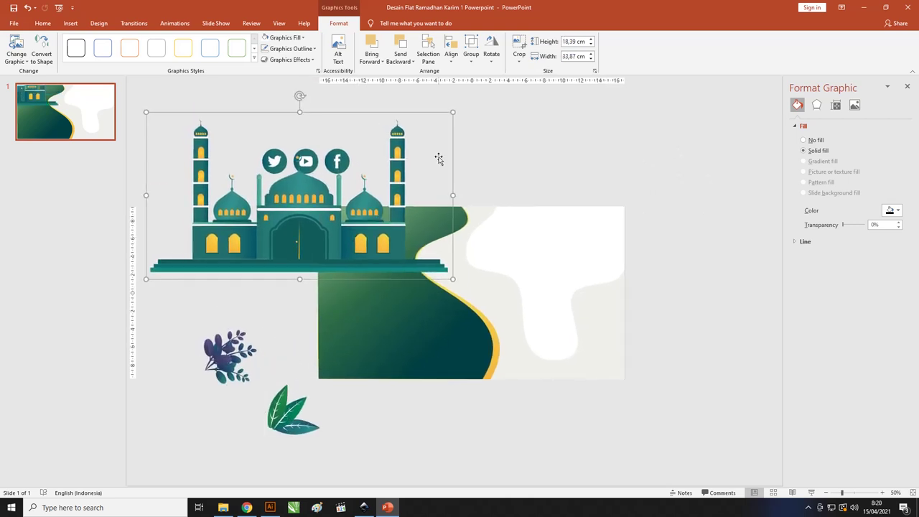
left_click_drag(453, 112, 367, 148)
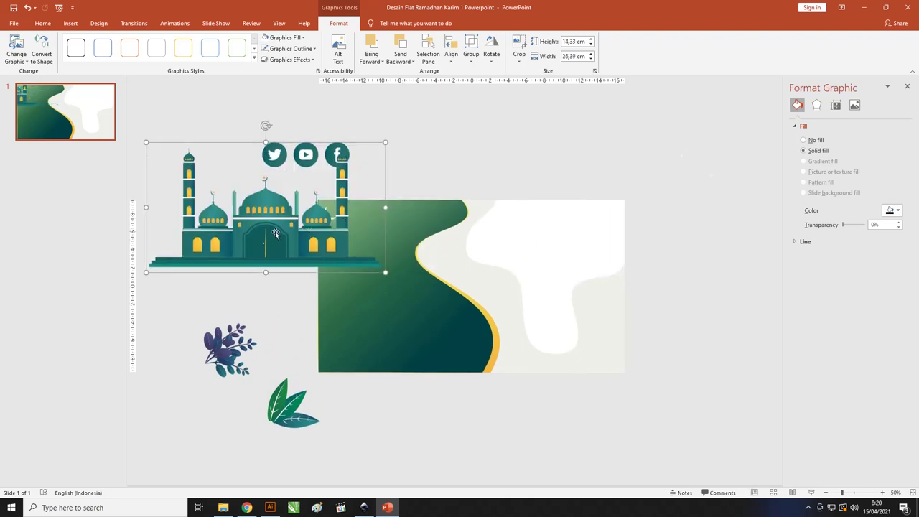
left_click_drag(272, 230, 446, 331)
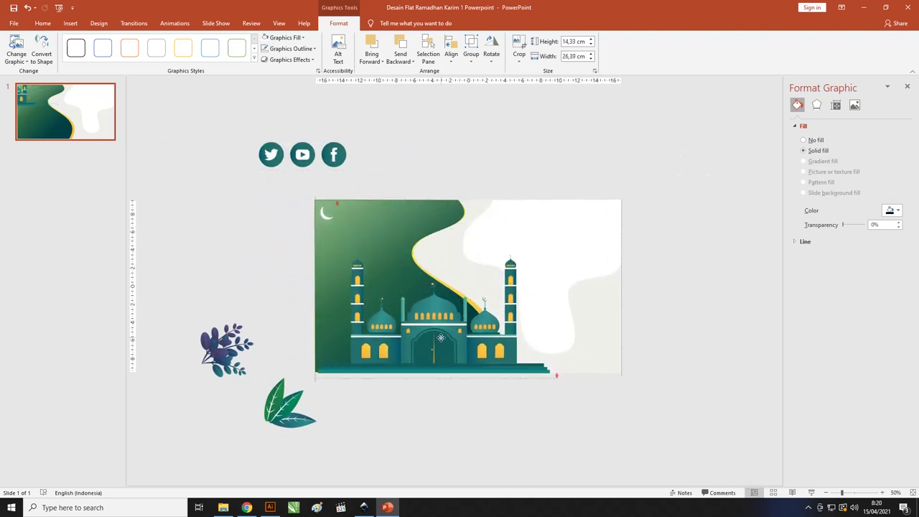
left_click_drag(544, 248, 523, 259)
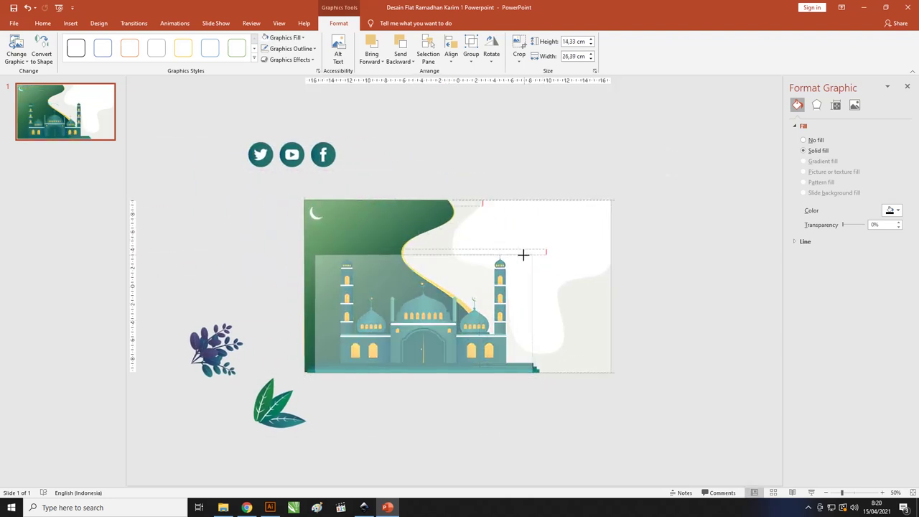
left_click_drag(446, 332, 427, 340)
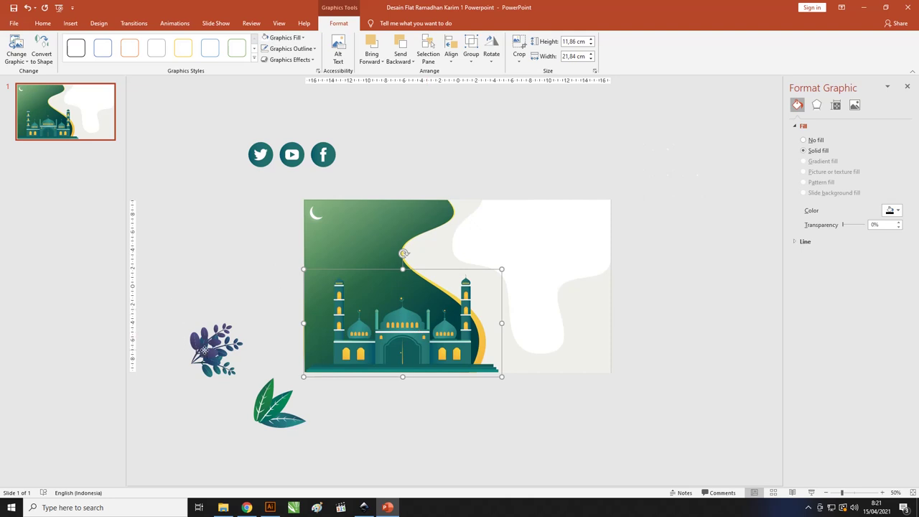
left_click_drag(205, 349, 265, 405)
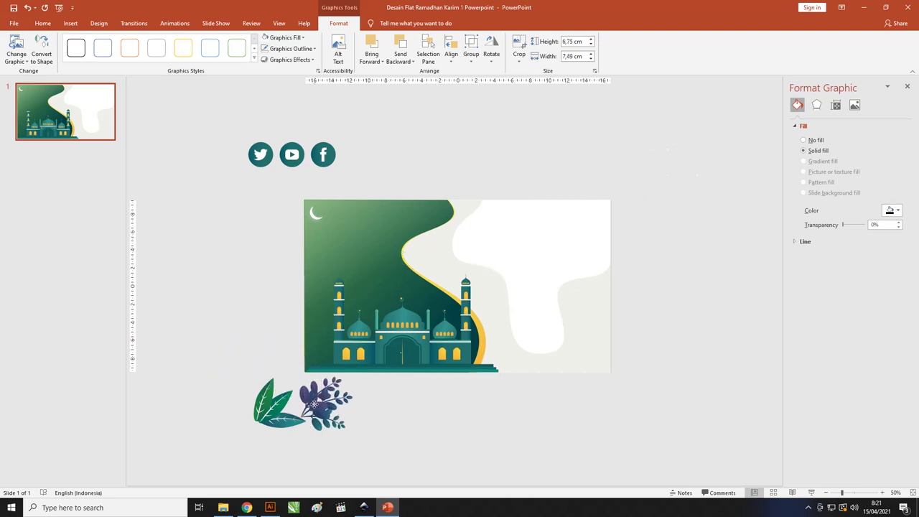
Step: Bring the leaf in front of the purple flower and group them together
left_click(265, 405)
right_click(263, 405)
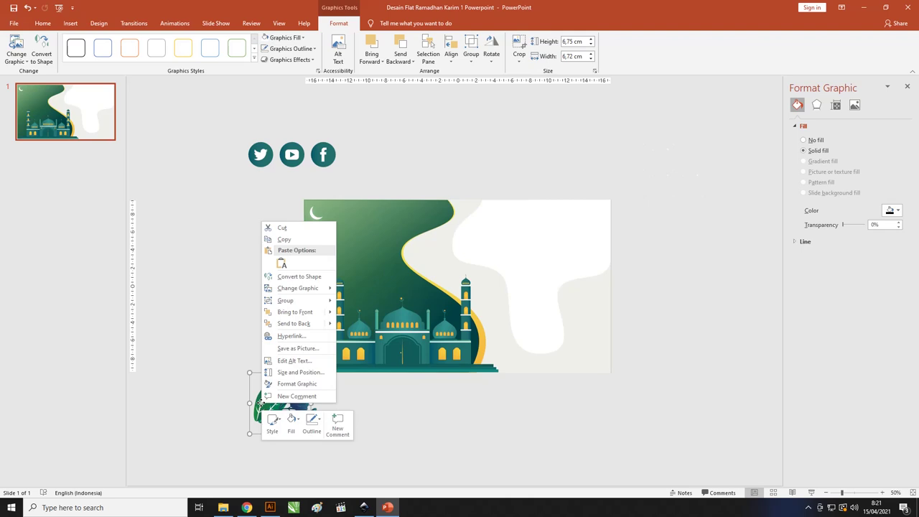
left_click(305, 312)
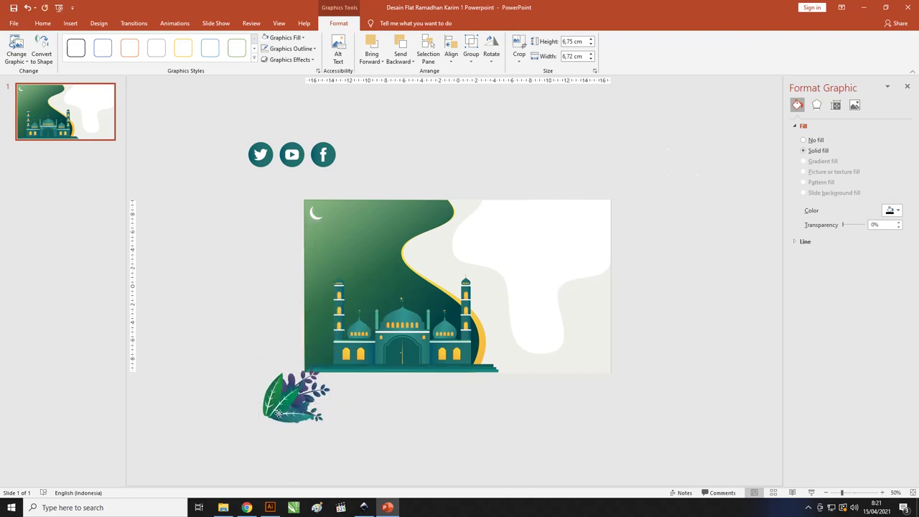
left_click(278, 413)
left_click(326, 392, "shift")
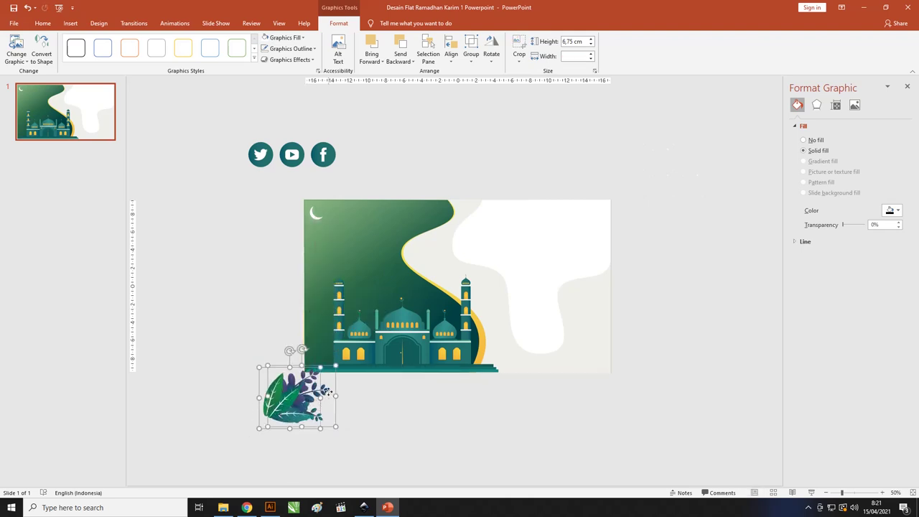
key("ctrl+g")
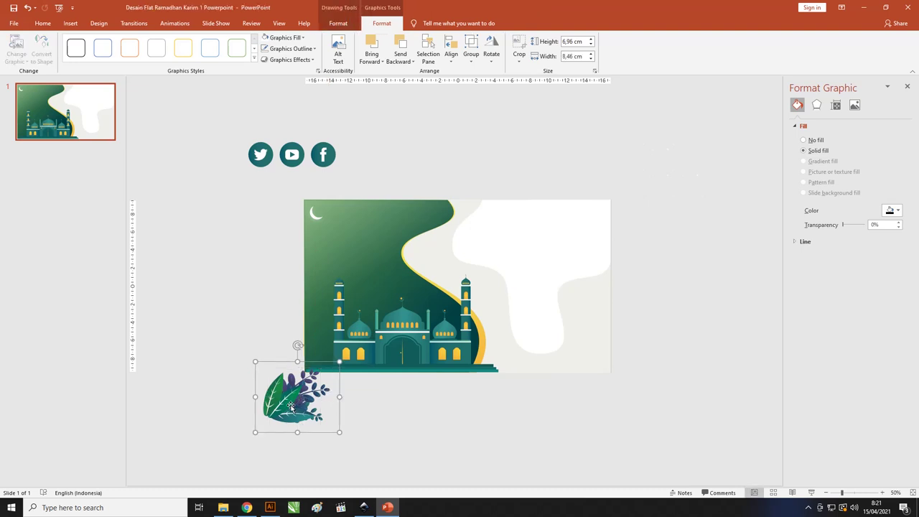
Step: Duplicate the leaf group, parking a copy top right and one at the mosque's left base
left_click_drag(290, 409, 501, 298)
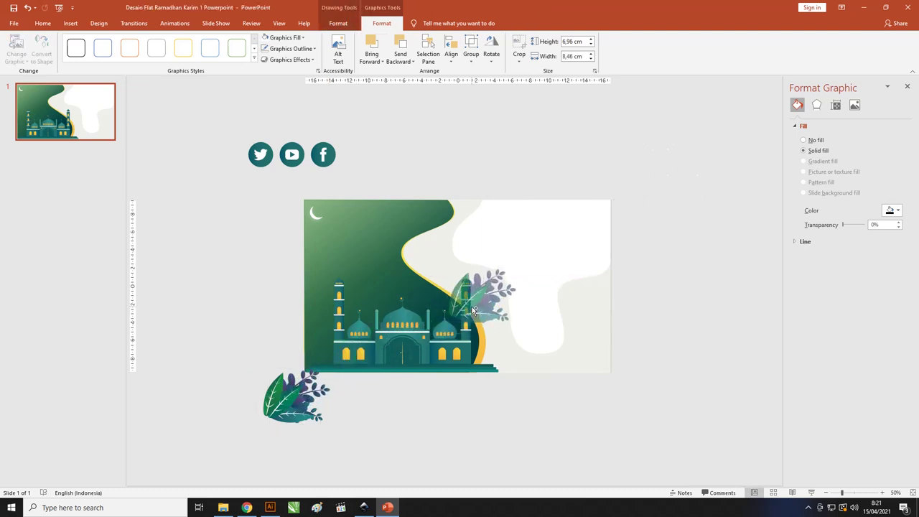
left_click_drag(500, 298, 665, 186)
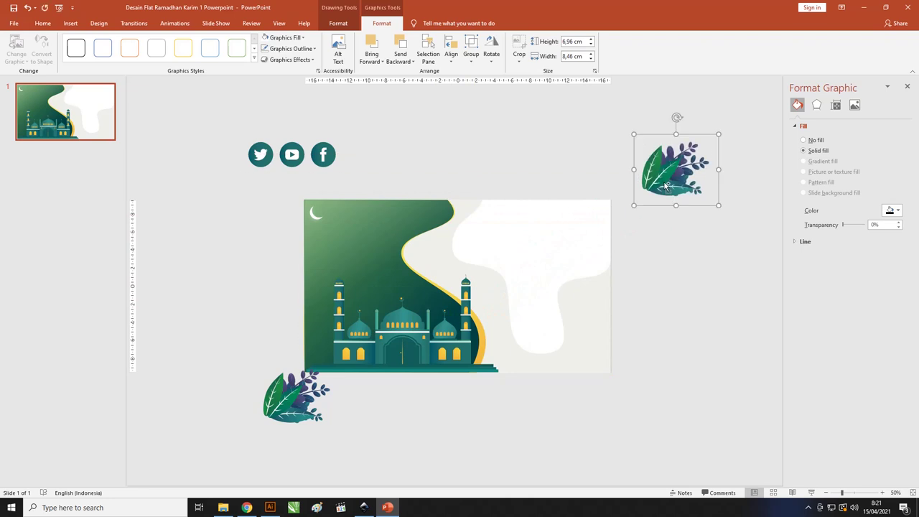
left_click(359, 454)
mouse_move(320, 380)
left_mouse_down()
mouse_move(529, 331)
mouse_move(517, 318)
mouse_move(487, 353)
left_mouse_up()
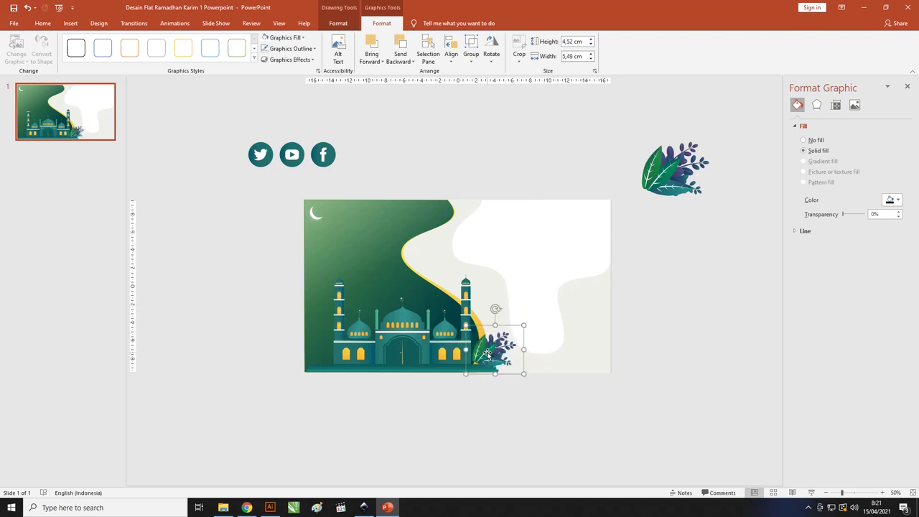
left_click_drag(487, 353, 325, 351)
Step: Flip the left leaf group horizontally, then move and resize it into the lower-left corner
right_click(325, 350)
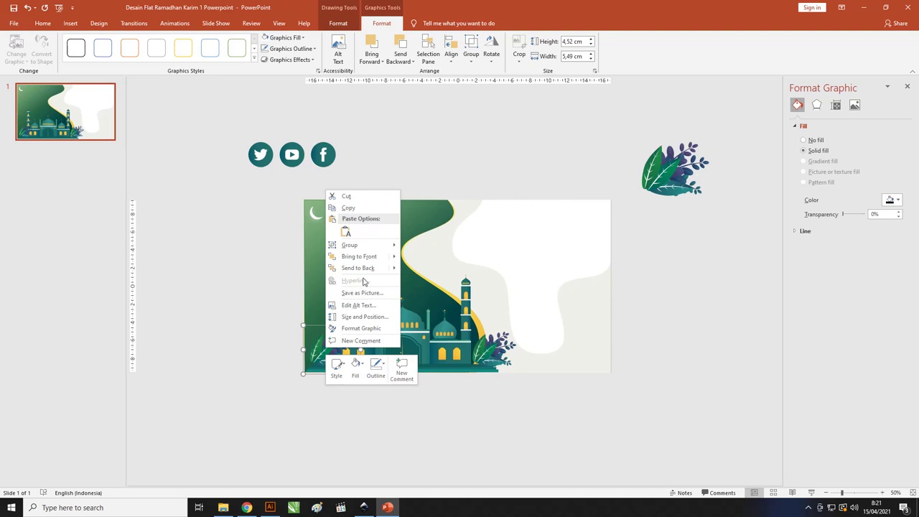
left_click(487, 63)
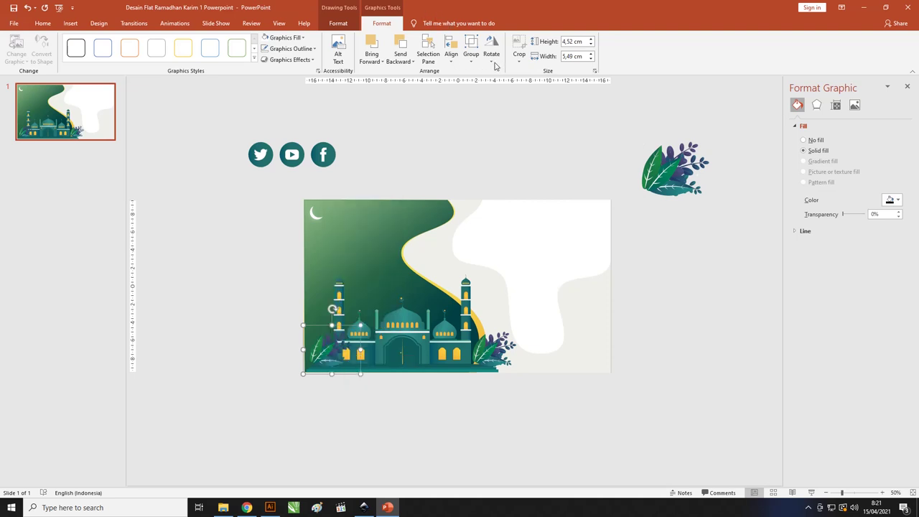
left_click(491, 58)
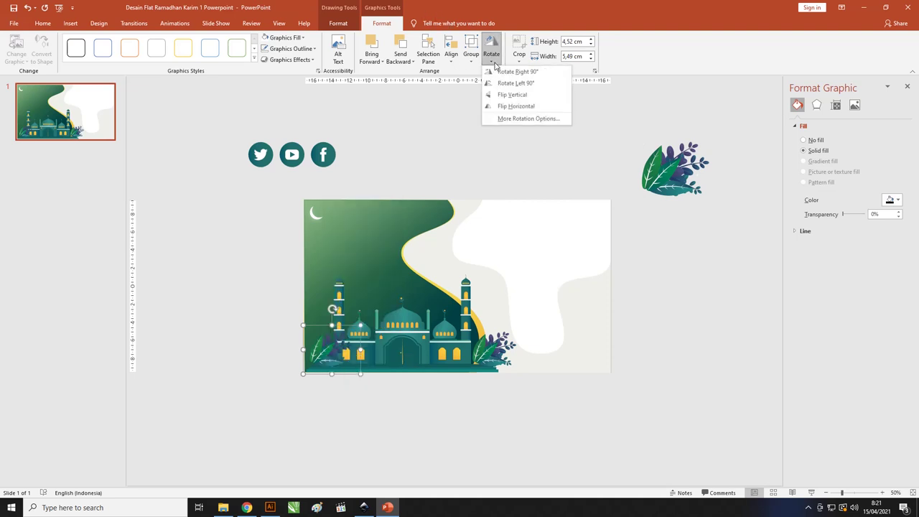
left_click(505, 106)
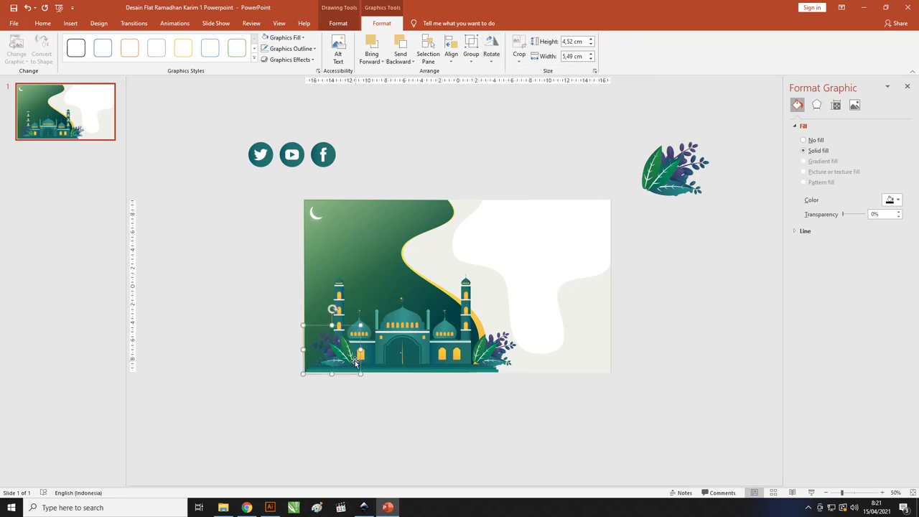
left_click_drag(352, 361, 335, 359)
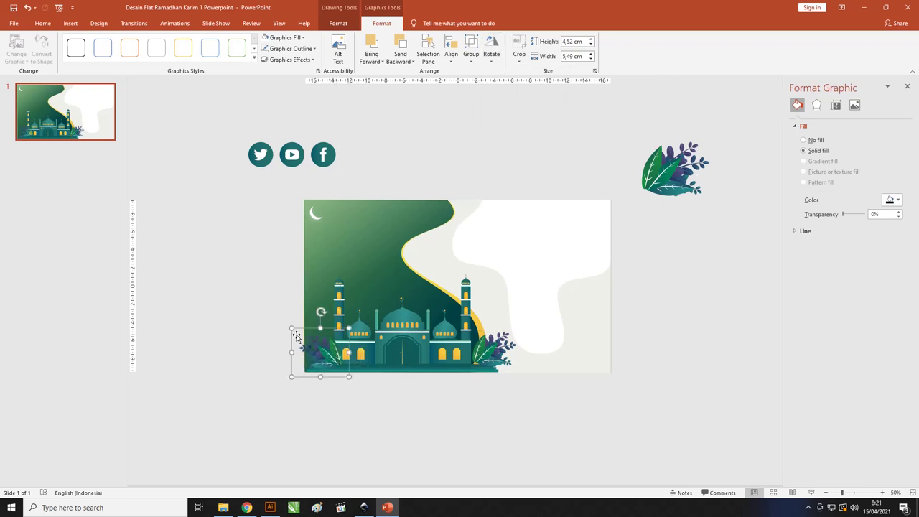
left_click_drag(293, 328, 303, 337)
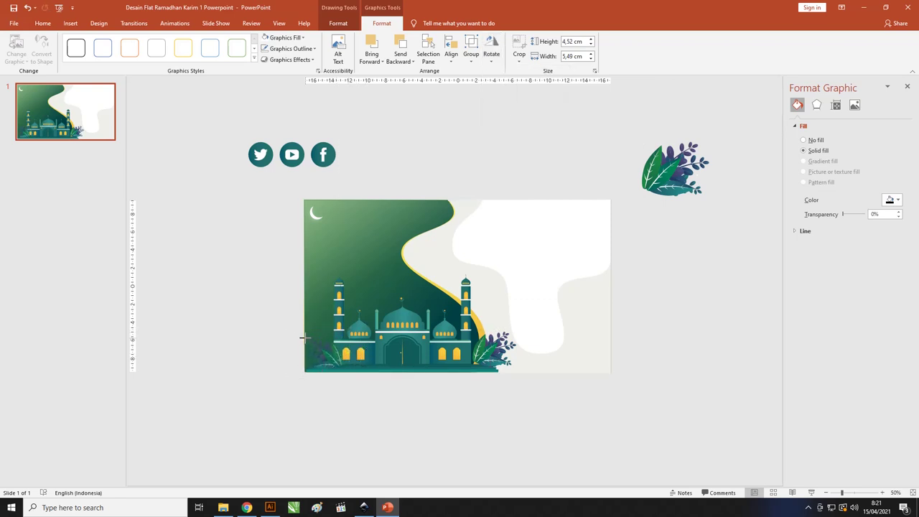
left_click(488, 349)
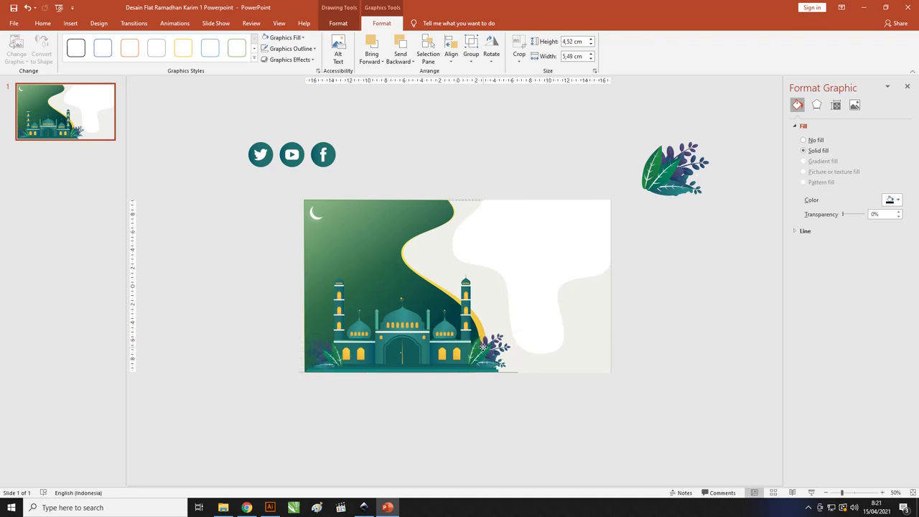
left_click(414, 335)
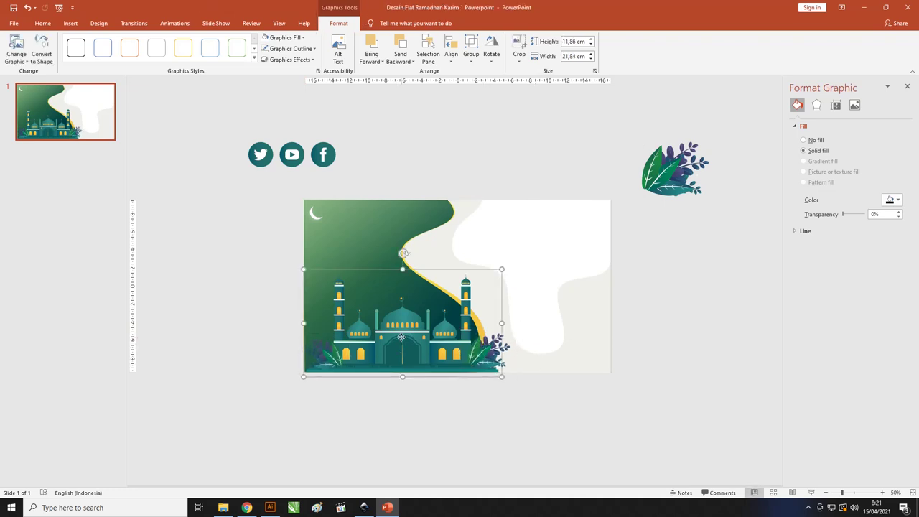
Step: Send the mosque artwork to the back
right_click(402, 337)
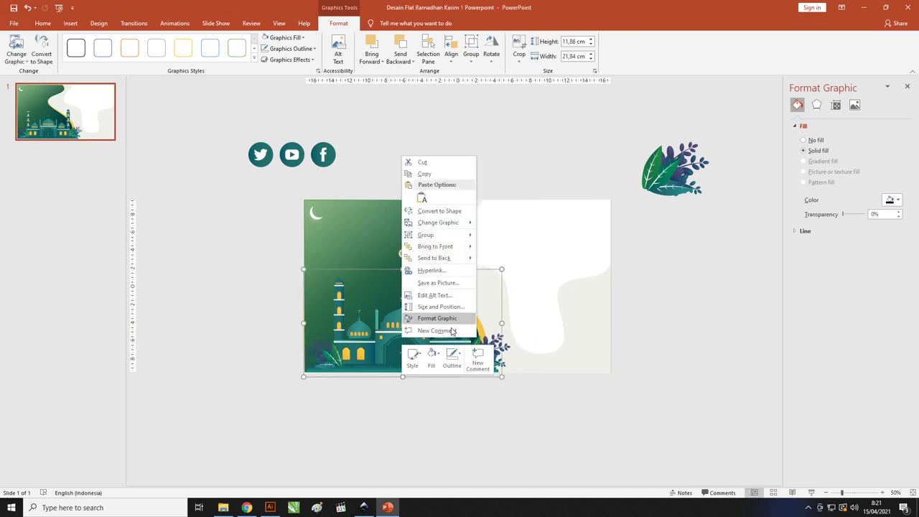
left_click(444, 254)
left_click(638, 338)
Step: Flip and tilt the spare leaf cluster, placing it top right at 5.9 × 7.17 cm
left_click(685, 168)
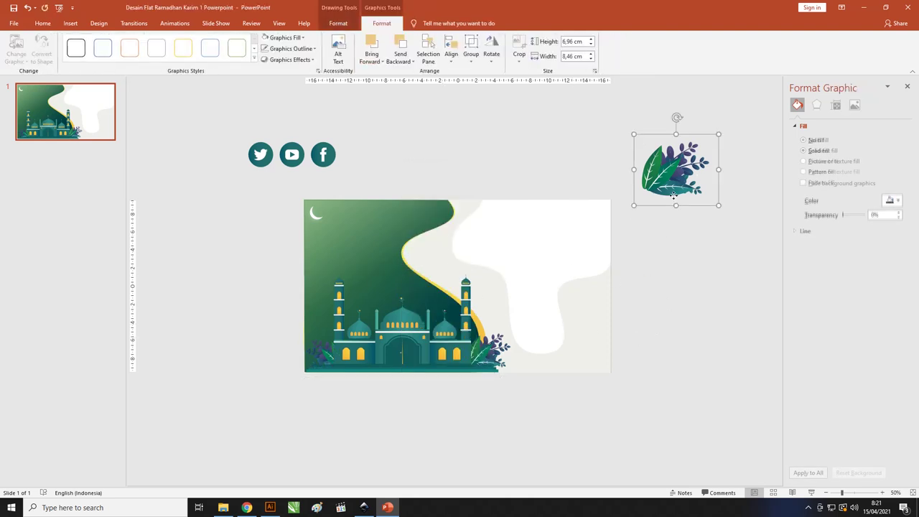
left_click_drag(715, 146, 701, 158)
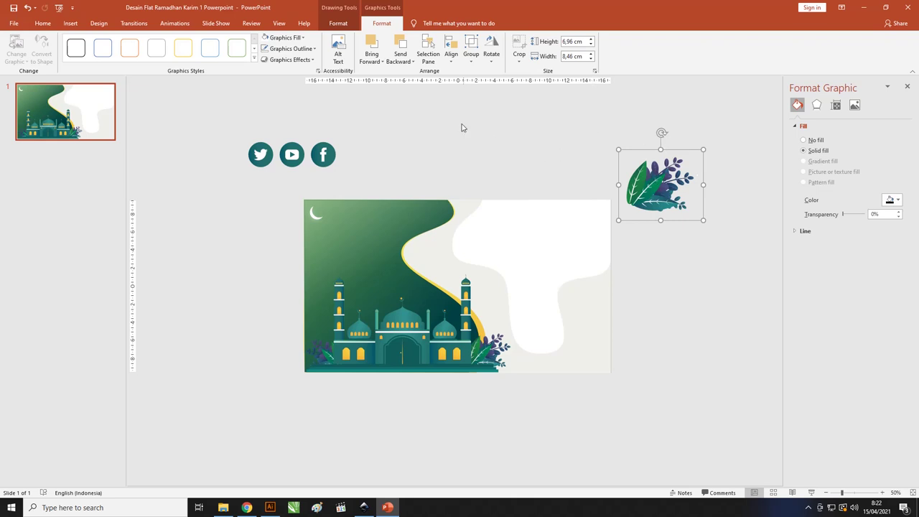
left_click(491, 52)
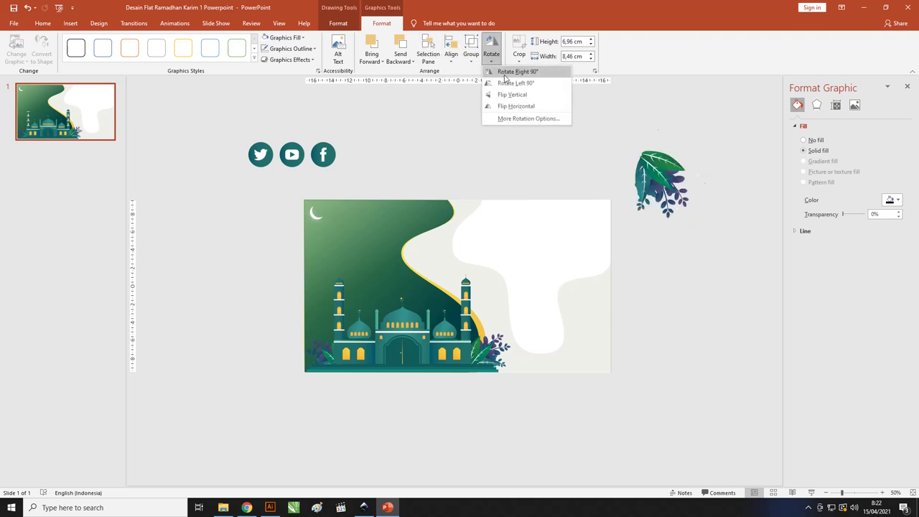
left_click(511, 106)
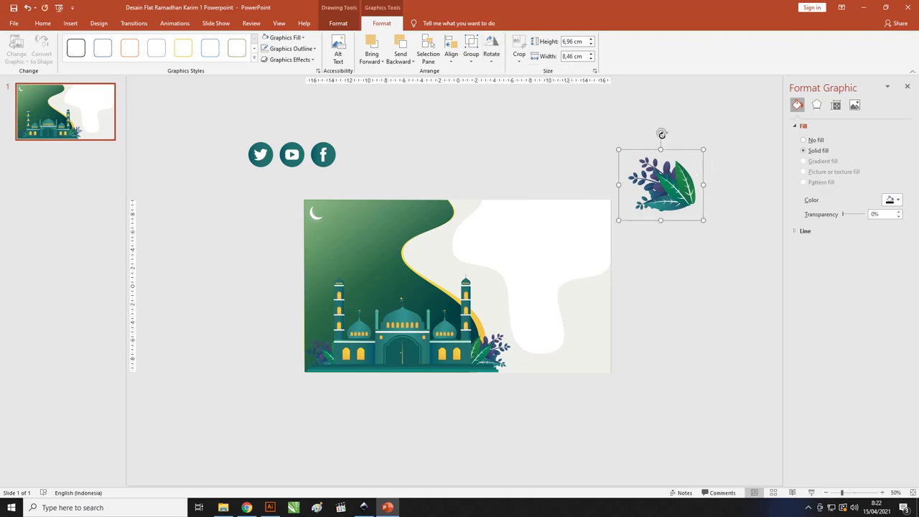
mouse_move(662, 134)
left_mouse_down()
mouse_move(629, 177)
mouse_move(649, 194)
mouse_move(595, 219)
left_mouse_up()
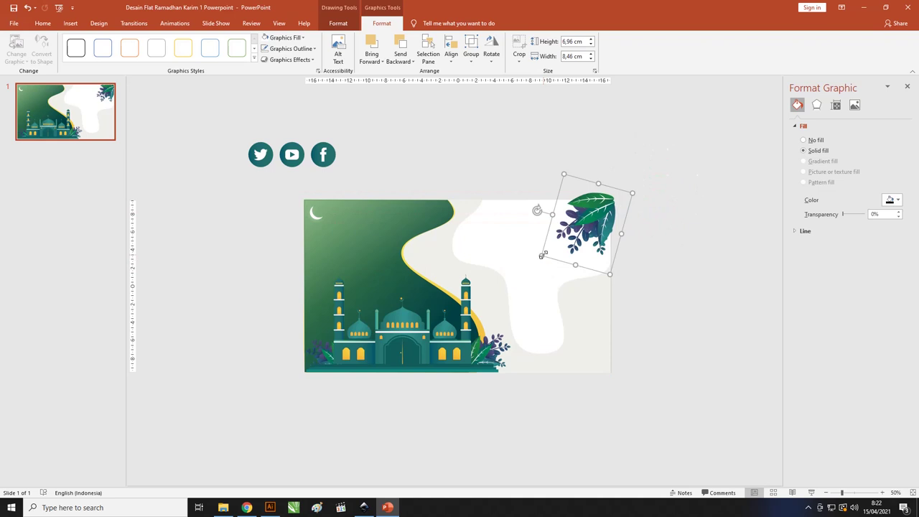
left_click_drag(542, 255, 570, 247)
mouse_move(636, 256)
left_mouse_down()
mouse_move(601, 220)
mouse_move(554, 211)
left_mouse_up()
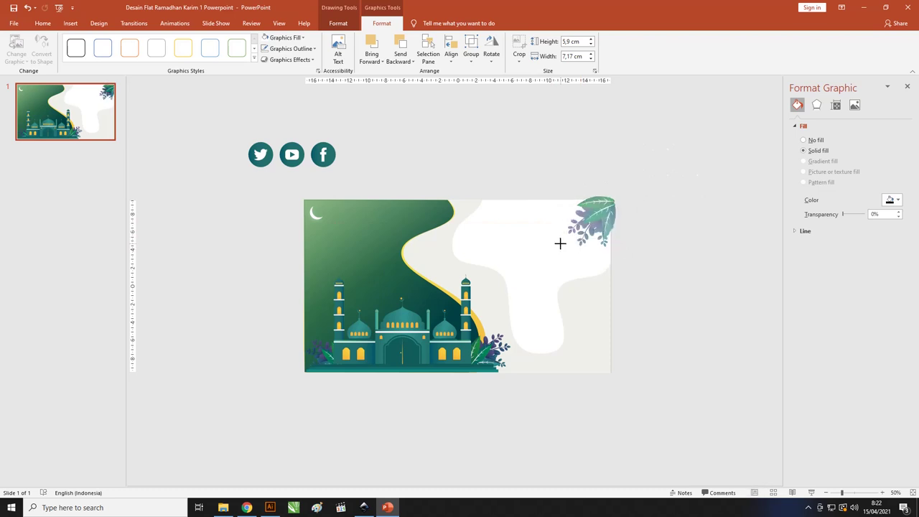
Step: Place the Twitter, YouTube and Facebook icons in the bottom-right corner at 1.62 × 4.73 cm
left_click(320, 162)
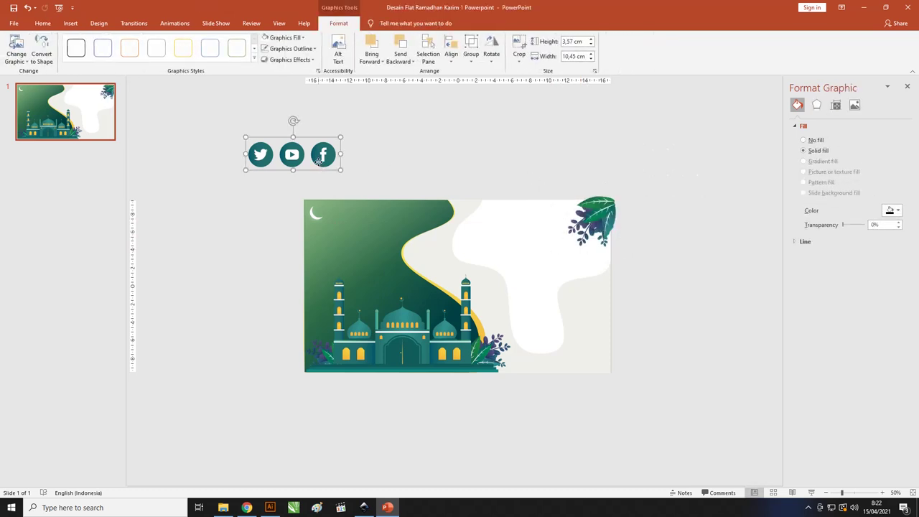
mouse_move(320, 162)
left_mouse_down()
mouse_move(592, 324)
mouse_move(605, 302)
mouse_move(565, 316)
mouse_move(589, 360)
mouse_move(553, 352)
mouse_move(563, 357)
left_mouse_up()
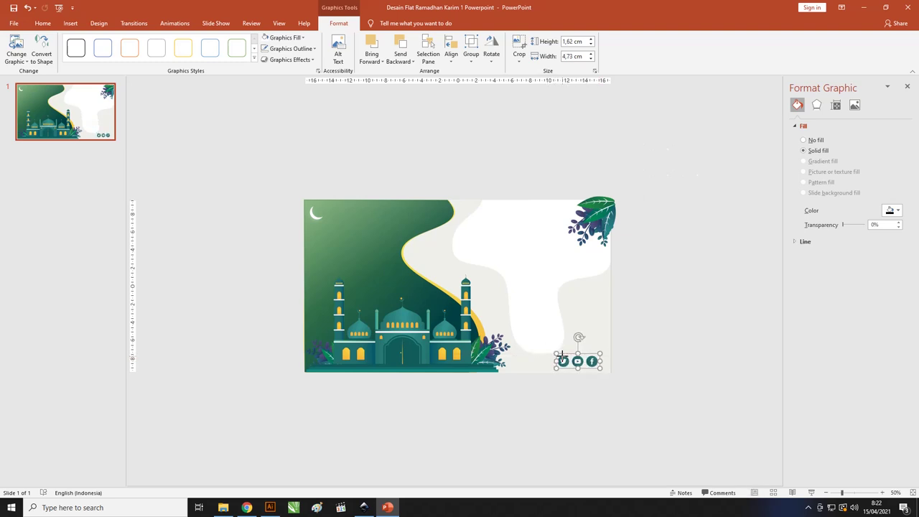
left_click(694, 318)
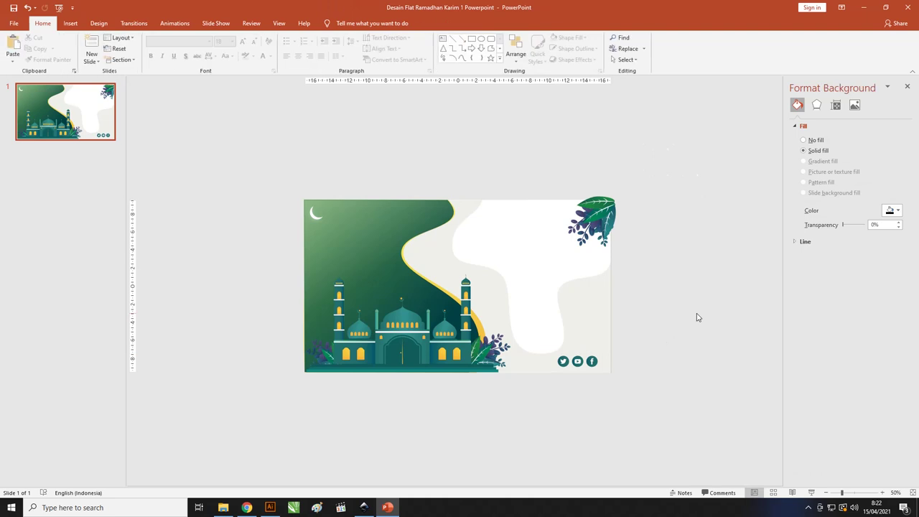
Step: Draw a five-point star right of the crescent moon and fatten its points
left_click(489, 261)
left_click(516, 182)
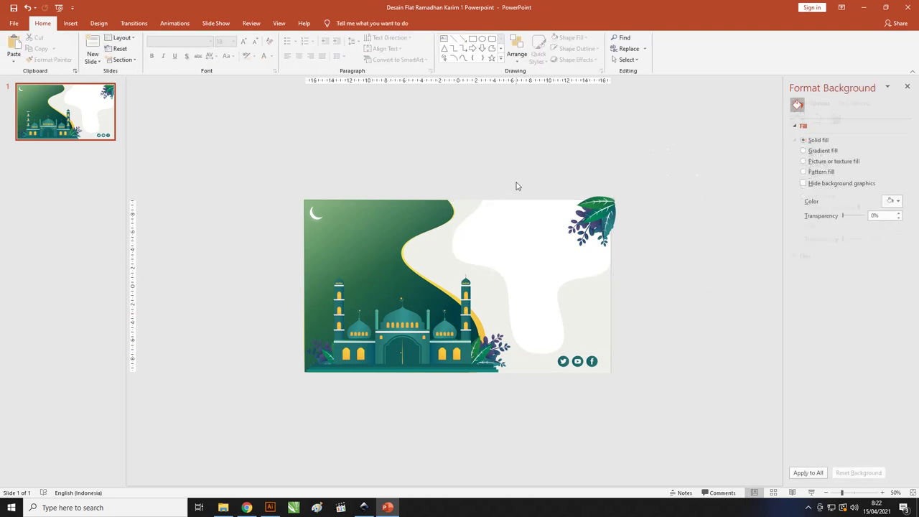
left_click(485, 323)
left_click(519, 301)
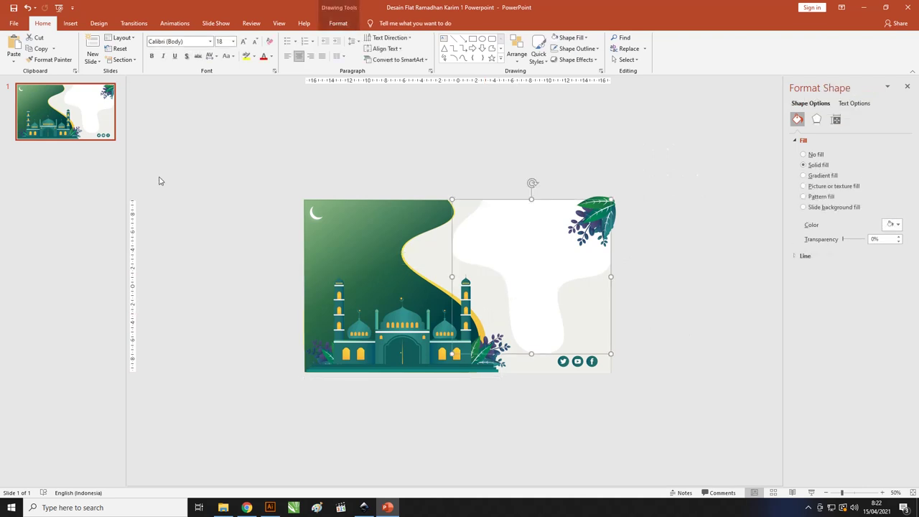
left_click(70, 23)
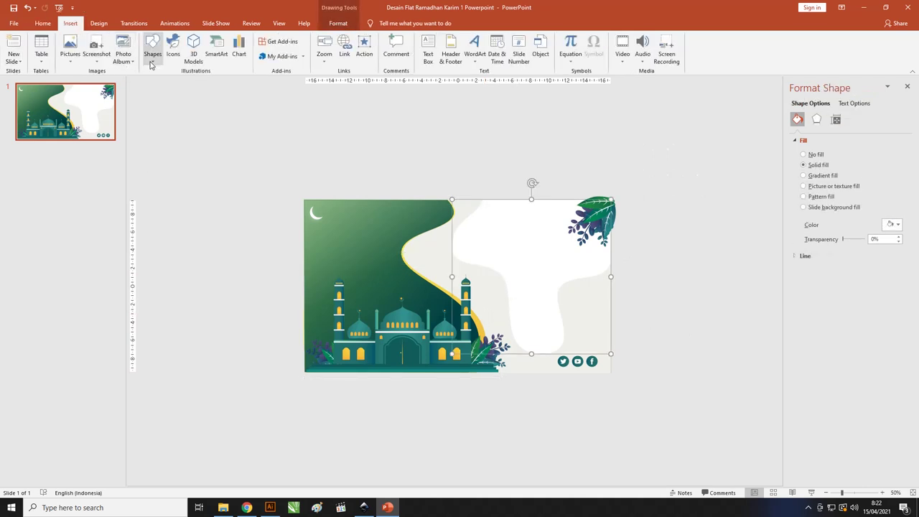
left_click(152, 57)
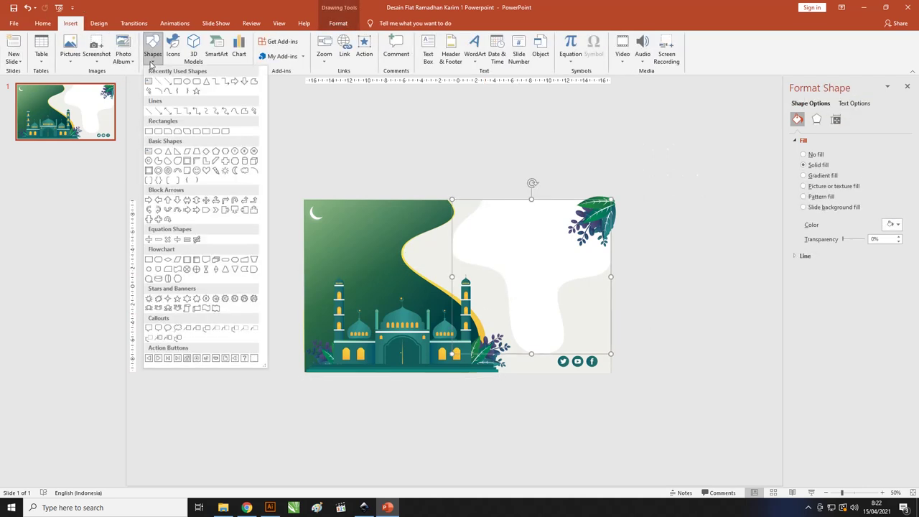
left_click(186, 90)
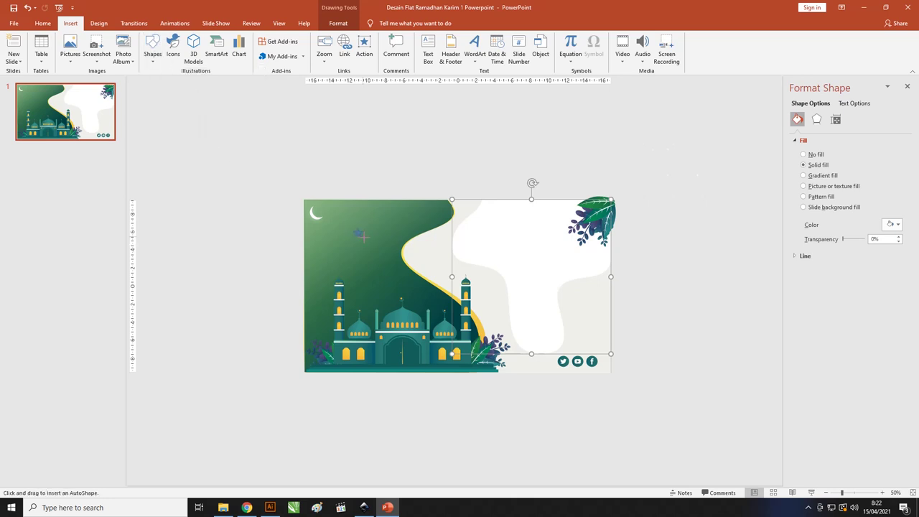
left_click_drag(338, 215, 365, 238)
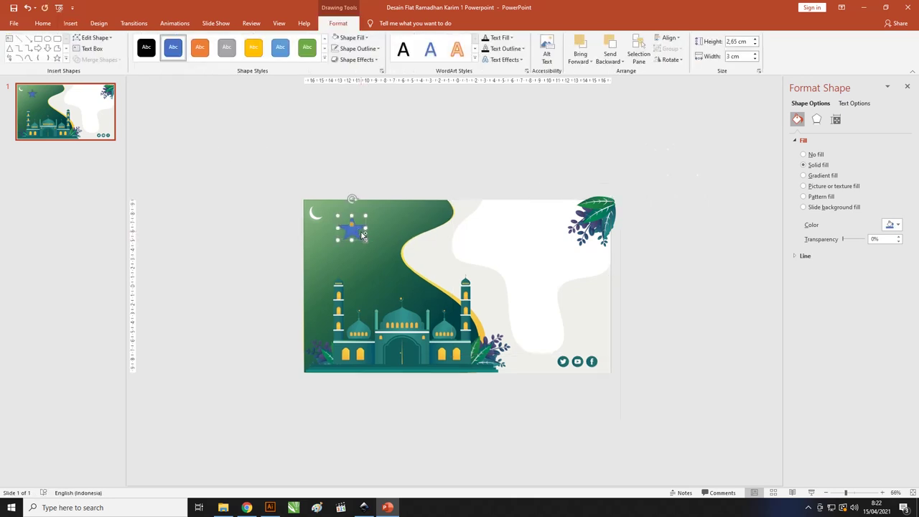
scroll(362, 236, "up", 4, "ctrl")
left_click_drag(246, 273, 238, 266)
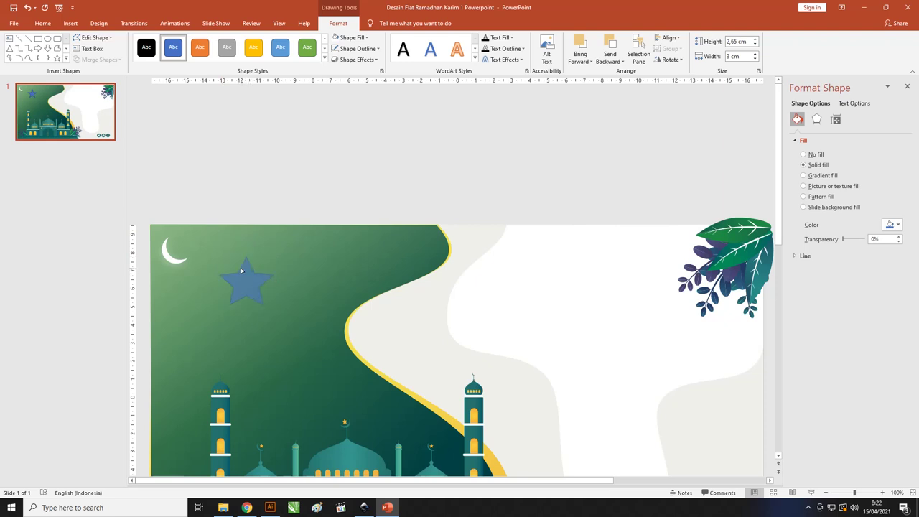
Step: Fill the star white and remove its outline
left_click(362, 37)
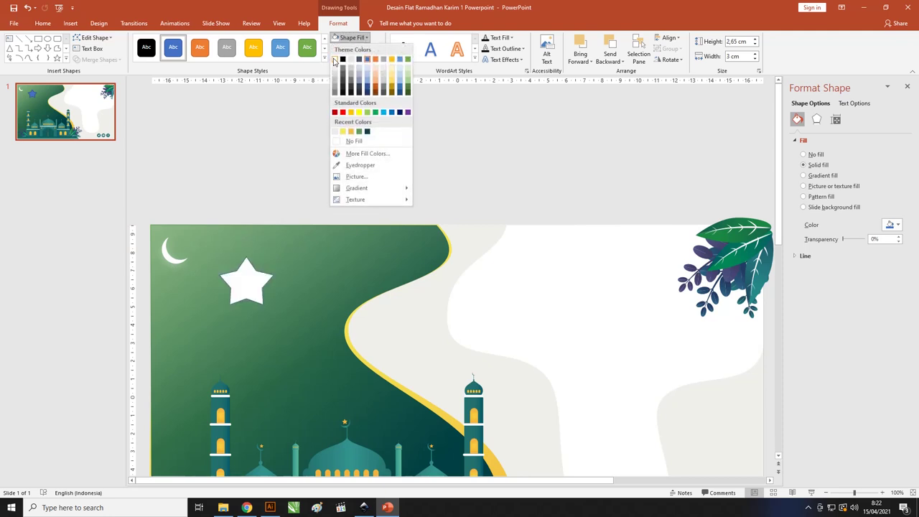
left_click(335, 60)
left_click(357, 48)
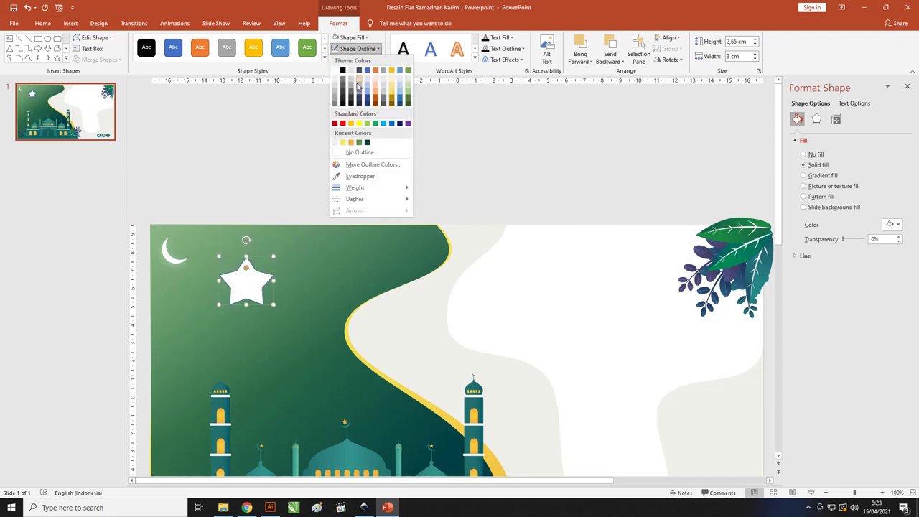
left_click(359, 152)
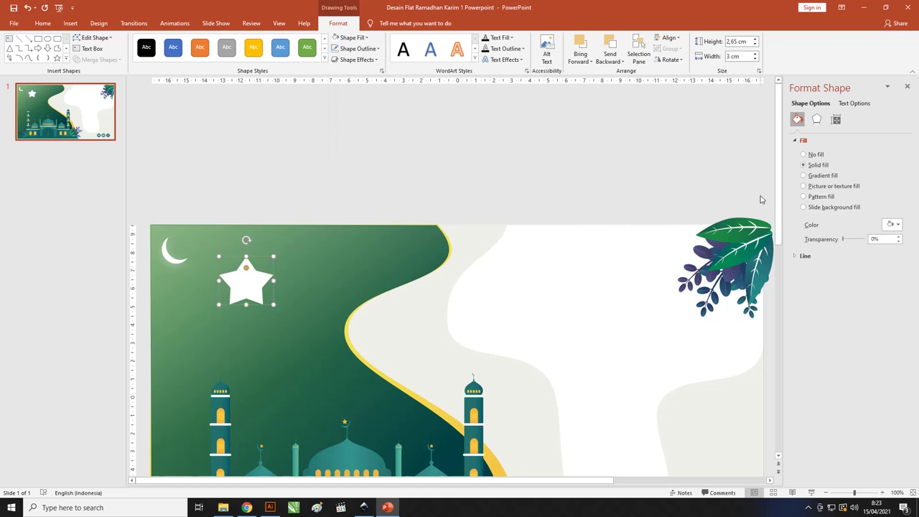
Step: Give the star a white outer shadow: 60% transparency, 4 pt blur, 90°, 3 pt distance
left_click(816, 119)
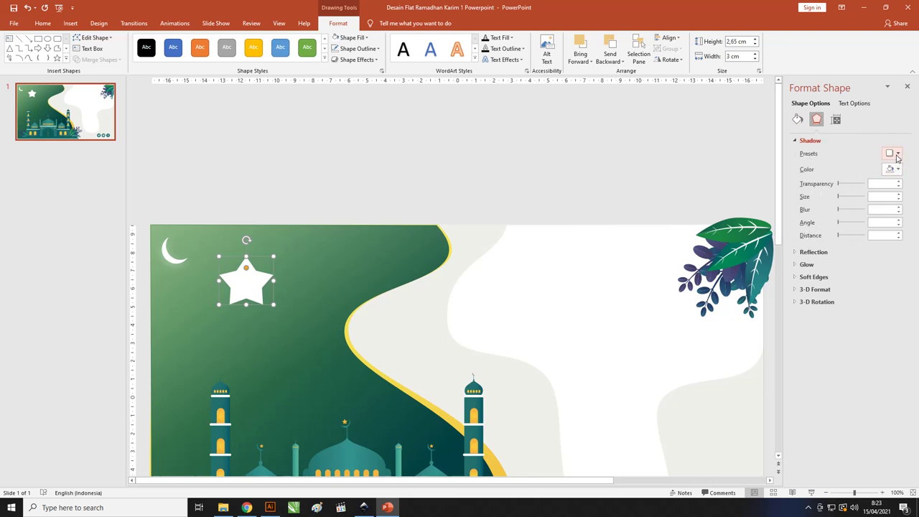
left_click(897, 156)
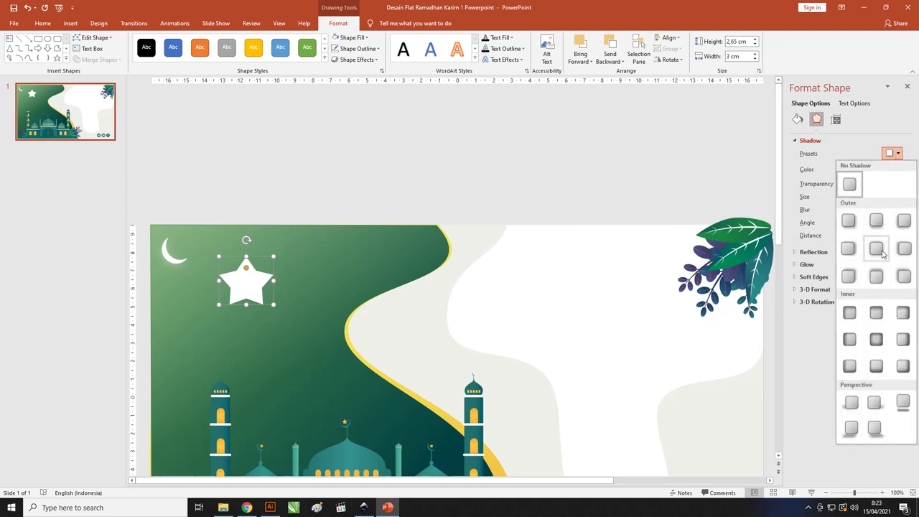
left_click(876, 220)
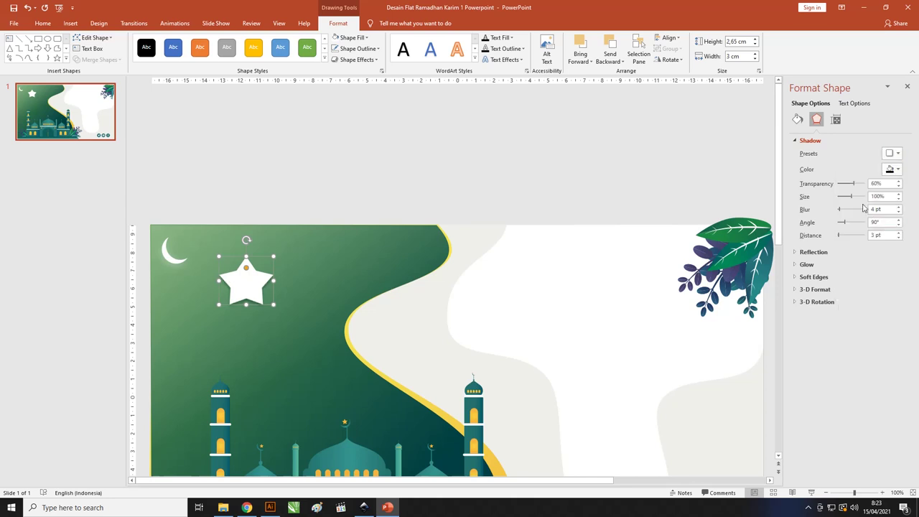
left_click(897, 170)
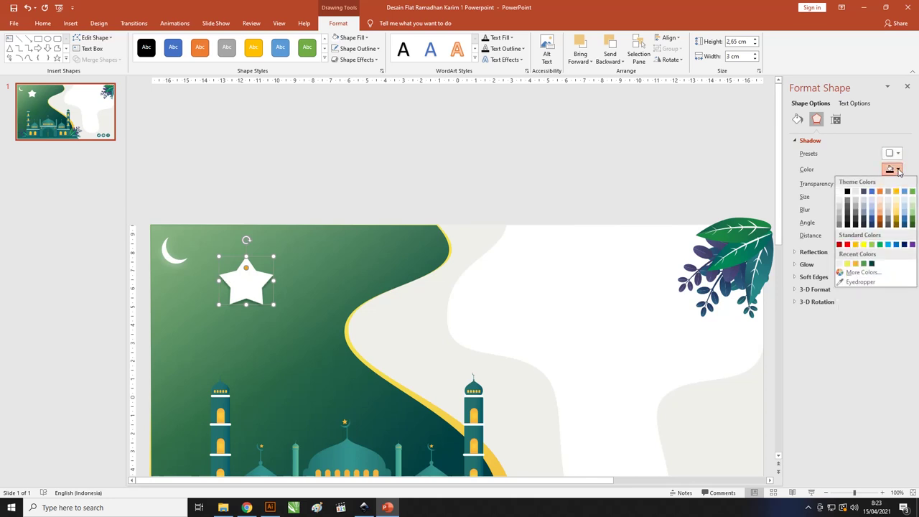
left_click(838, 192)
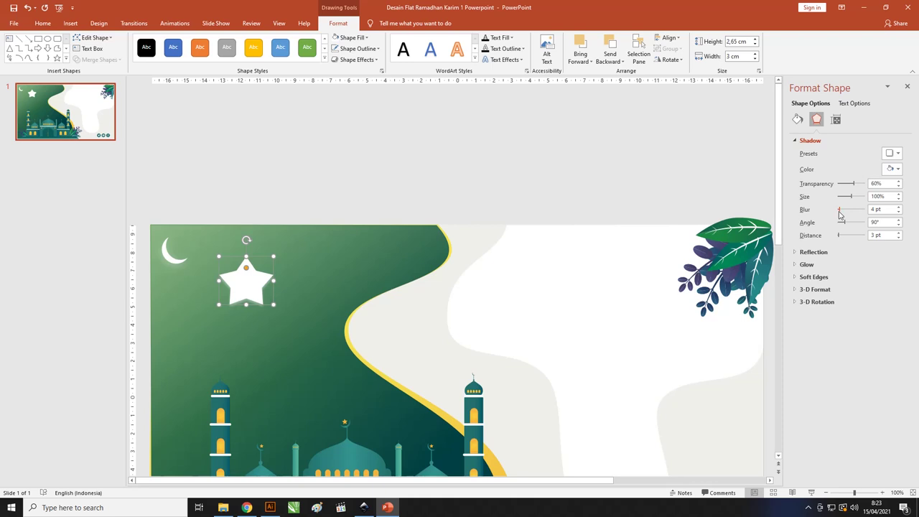
left_click(279, 181)
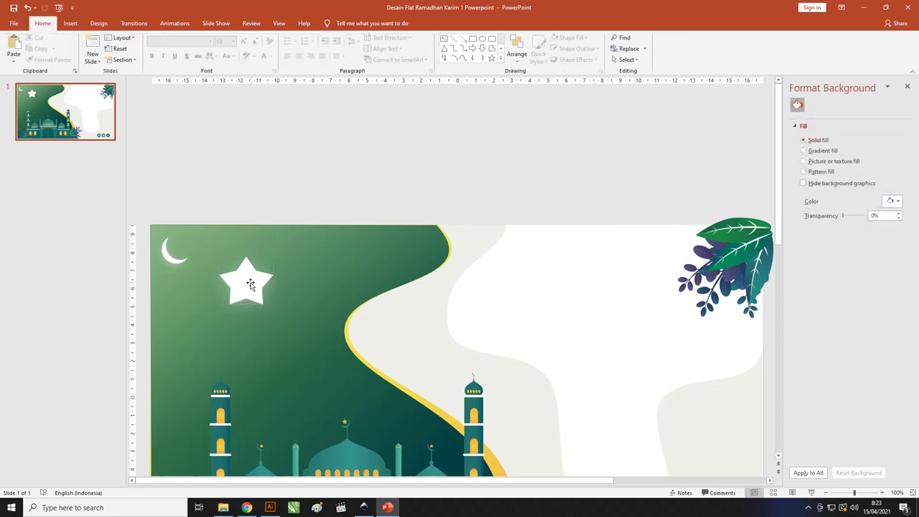
Step: Shrink the white star to a tiny size
left_click(250, 285)
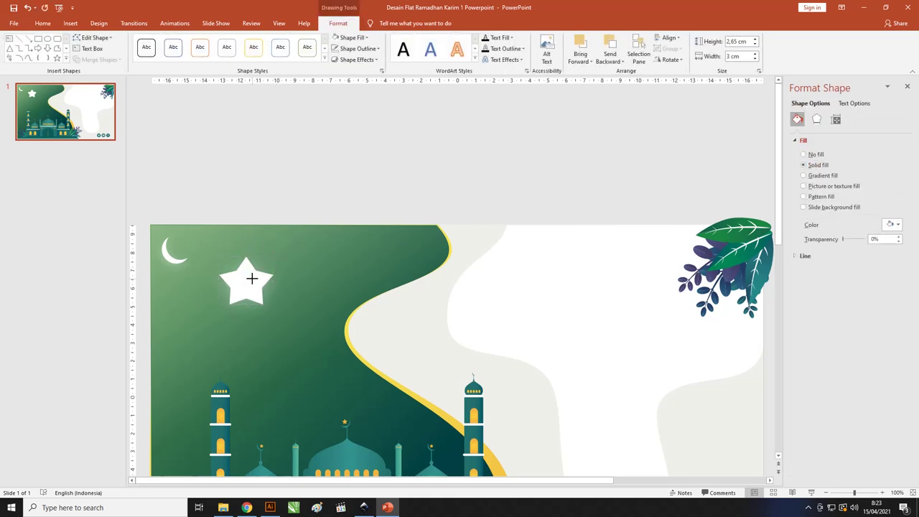
left_click(251, 279)
mouse_move(274, 257)
left_mouse_down()
mouse_move(232, 294)
mouse_move(357, 146)
left_mouse_up()
left_click(232, 265)
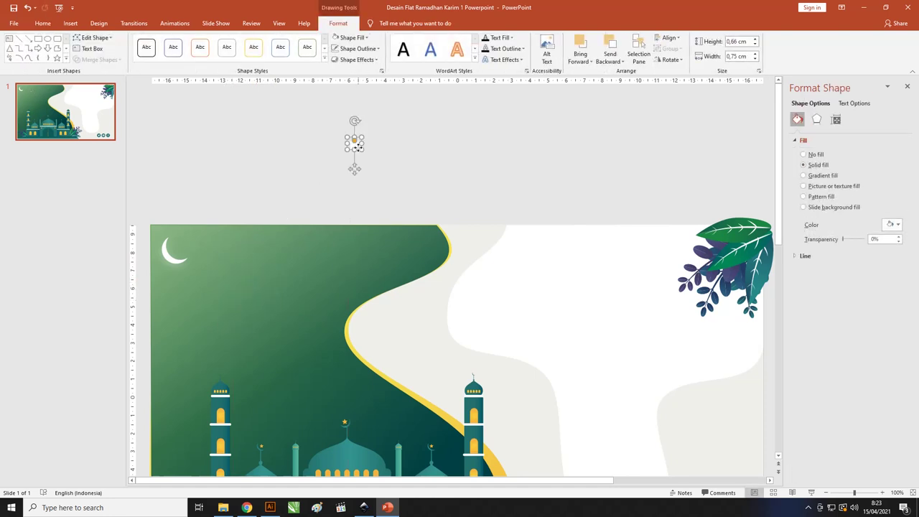
left_click(607, 267)
Step: Bring the small stars graphic onto the slide and stretch it over the green sky
scroll(607, 267, "down", 5, "ctrl")
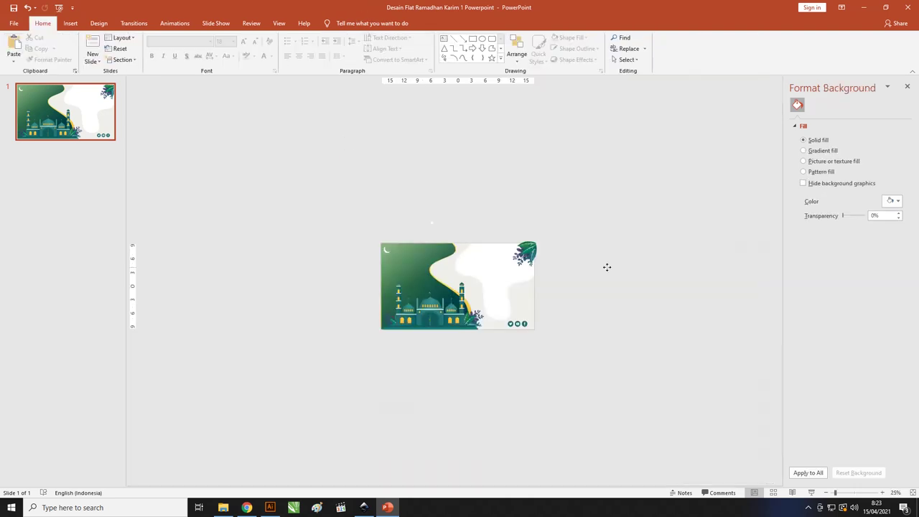
left_click(584, 212)
left_click_drag(585, 212, 421, 250)
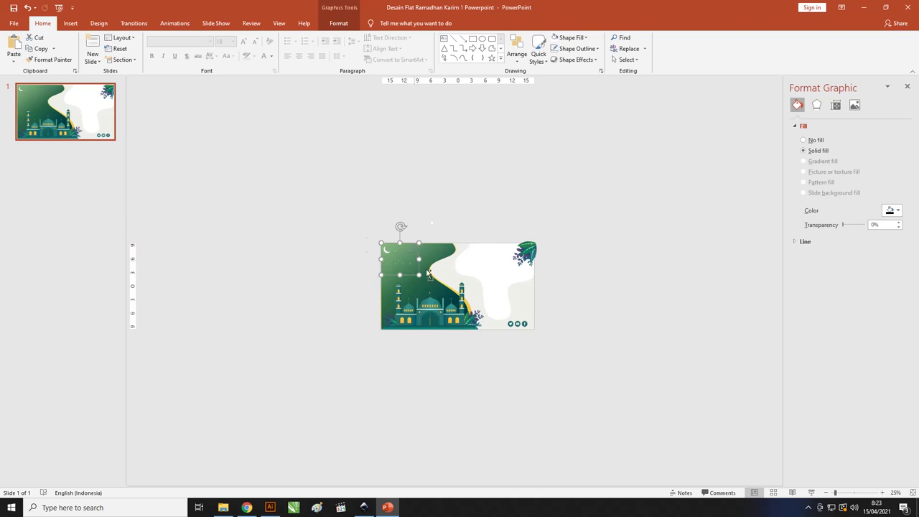
scroll(415, 249, "up", 3, "ctrl")
left_click_drag(387, 267, 478, 371)
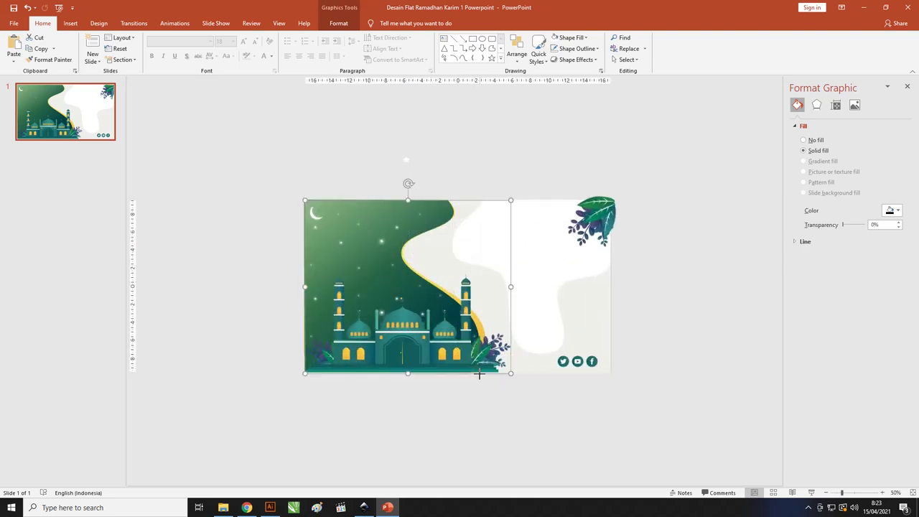
left_click(440, 158)
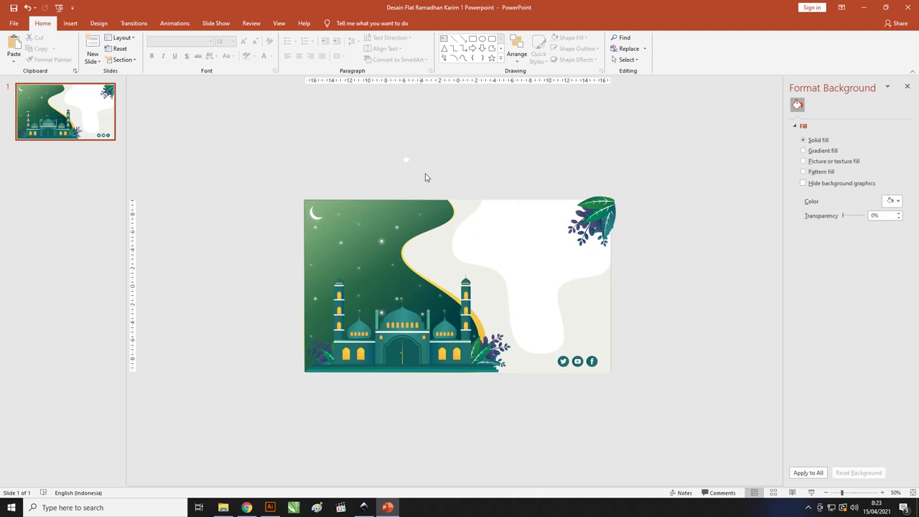
scroll(394, 228, "up", 5, "ctrl")
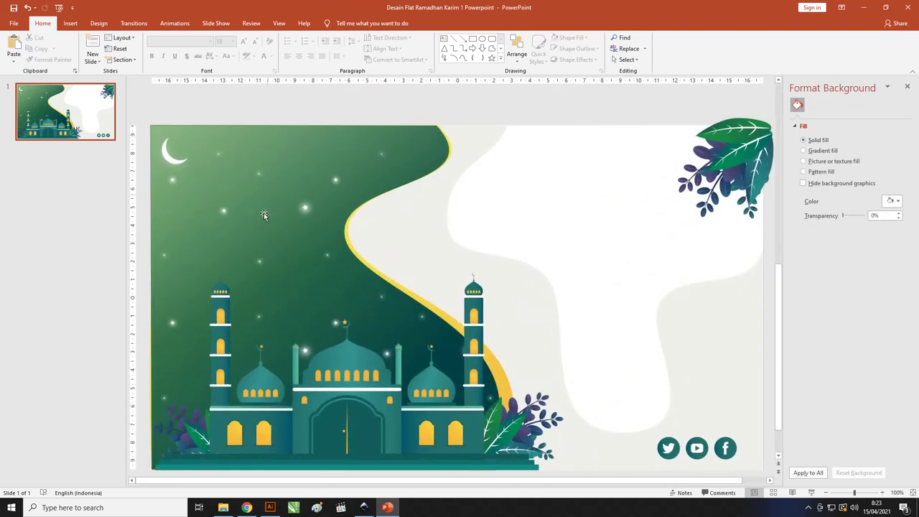
scroll(424, 190, "down", 4, "ctrl")
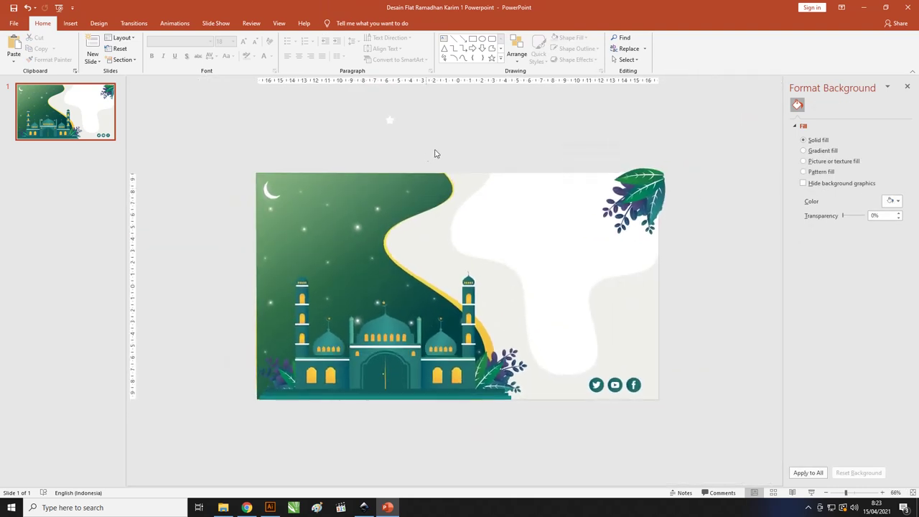
left_click_drag(435, 149, 346, 102)
left_click(347, 103)
left_click(71, 23)
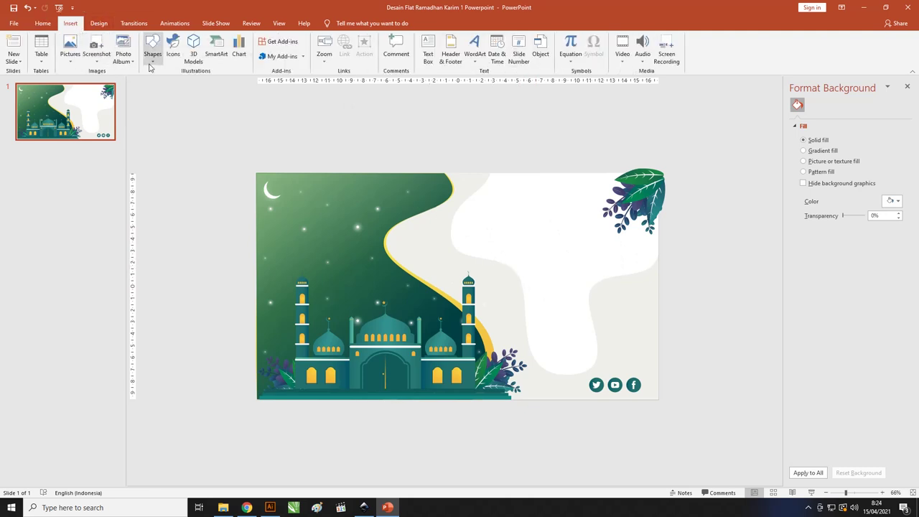
Step: Add a 'Marhaban' text box in the white area, in Great Vibes at size 48
left_click(150, 64)
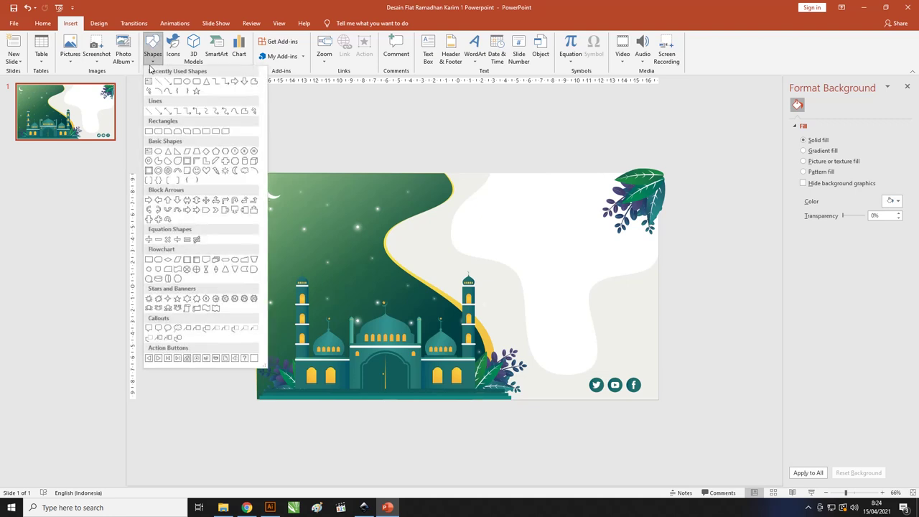
left_click(149, 83)
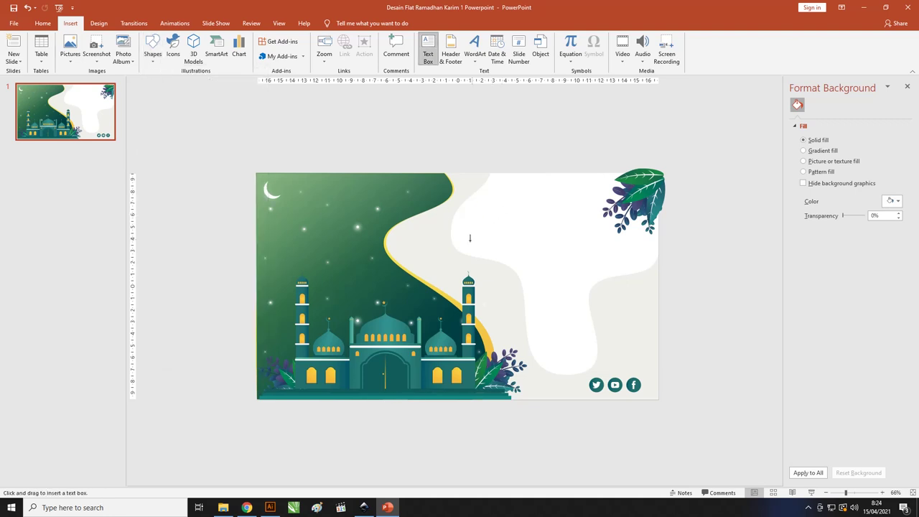
left_click_drag(467, 230, 629, 282)
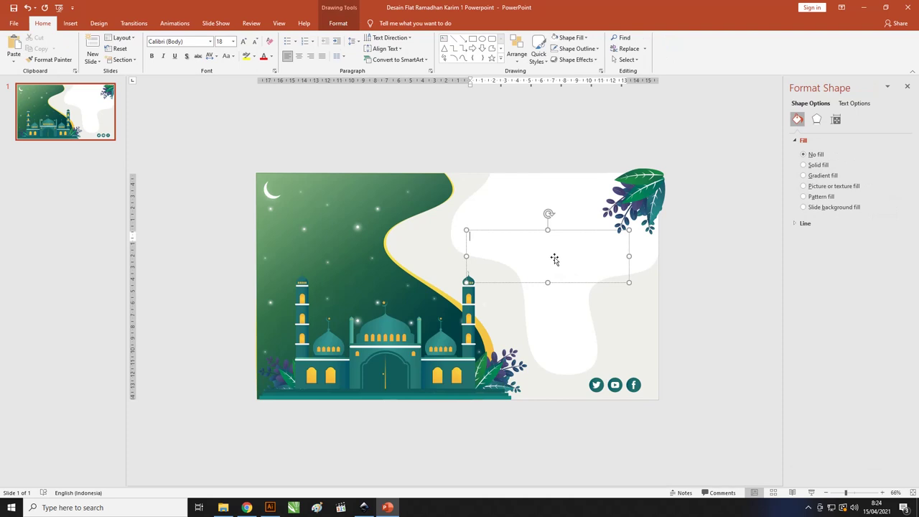
type("Marhaba")
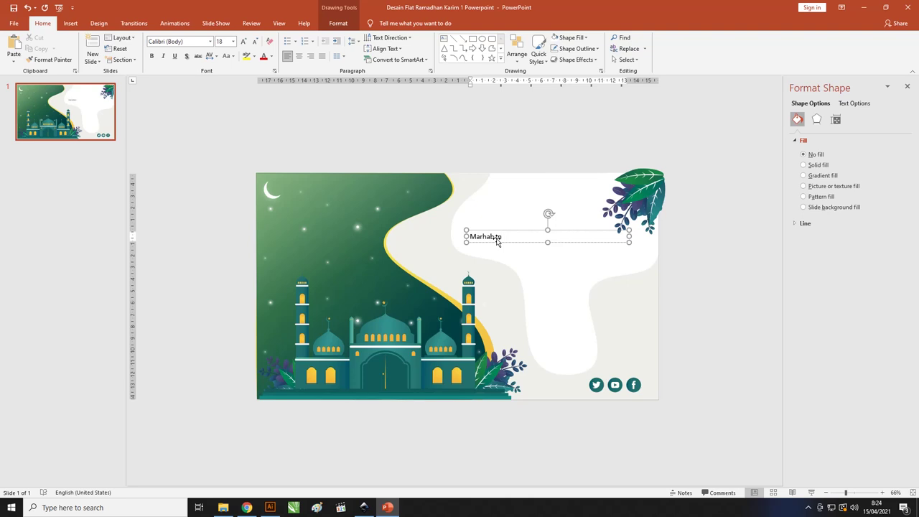
double_click(496, 239)
left_click(189, 43)
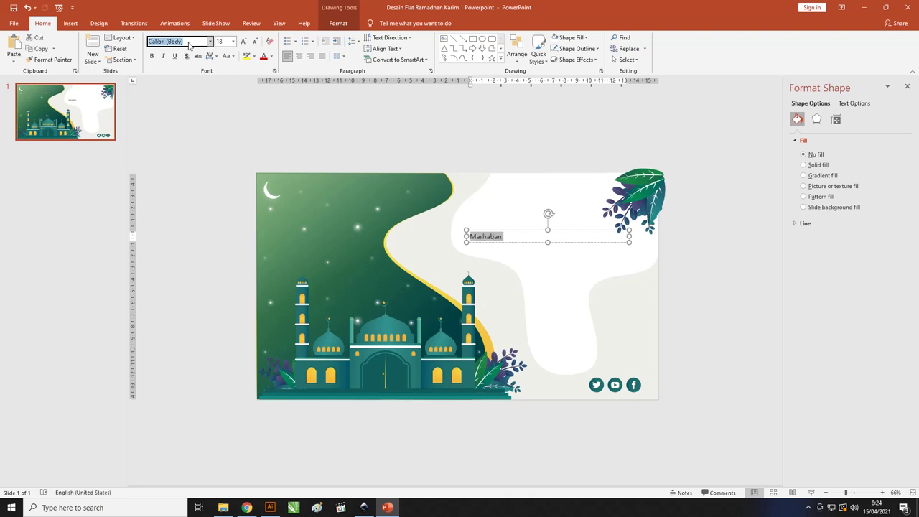
type("Great Vibes")
key("Return")
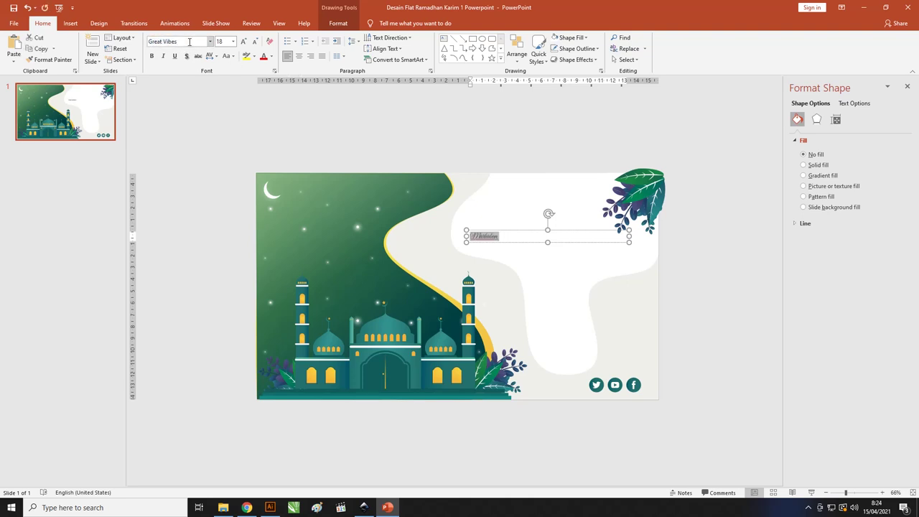
key("ctrl+shift+period")
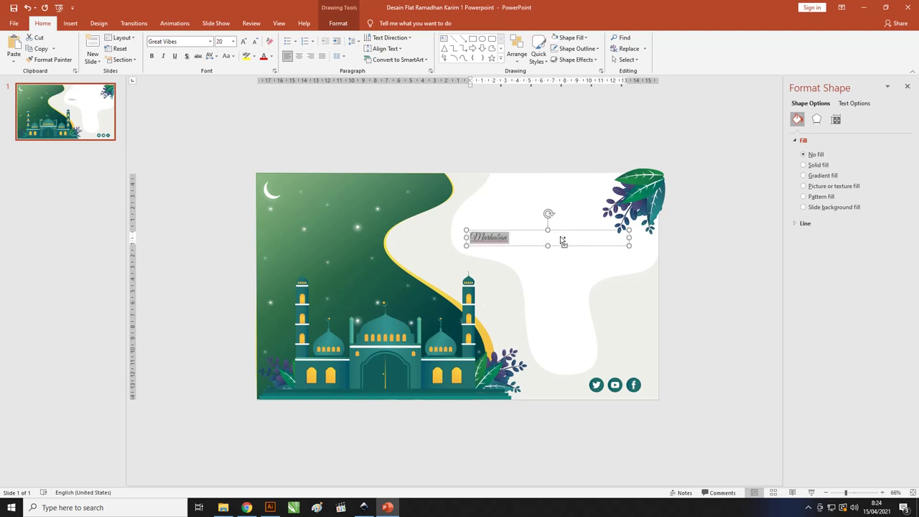
key("ctrl+shift+period")
key("ctrl+shift+period")
key("ctrl+shift+period")
key("ctrl+shift+period")
key("ctrl+shift+period")
key("ctrl+shift+period")
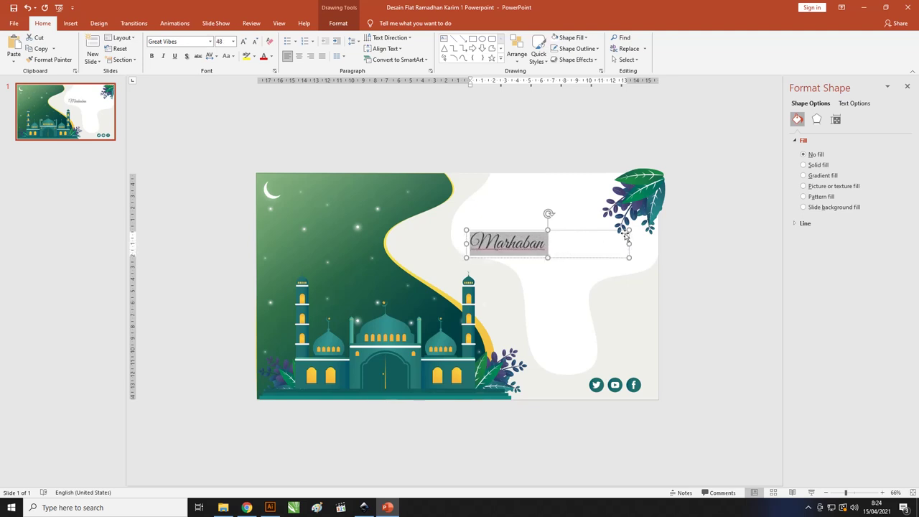
left_click(633, 242)
Step: Duplicate the Marhaban box below it, retype it as 'Ya Ramadhan', and widen it to one line
left_click(550, 250)
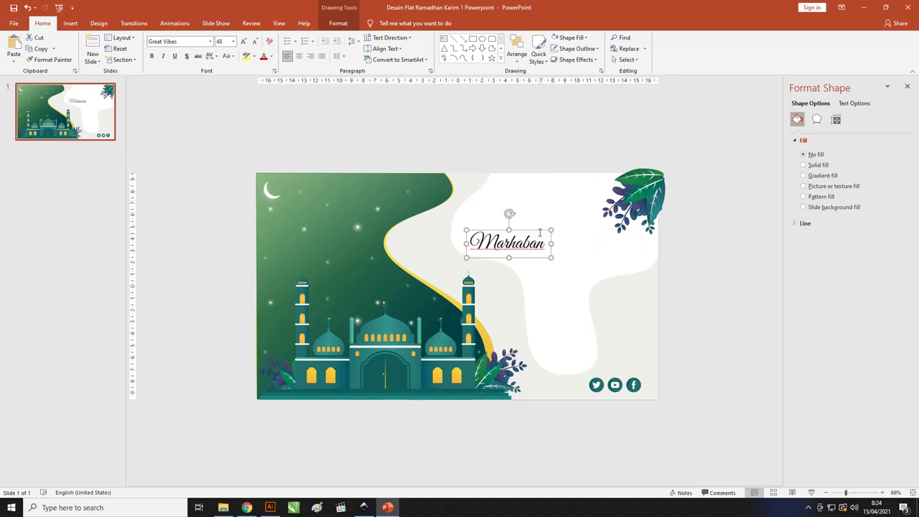
mouse_move(541, 229)
left_mouse_down()
mouse_move(558, 223)
mouse_move(589, 247)
left_mouse_up()
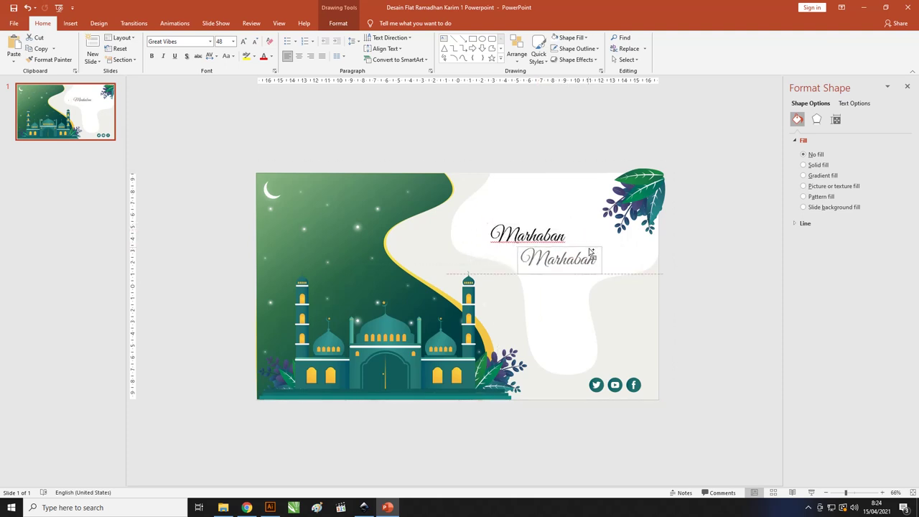
double_click(582, 260)
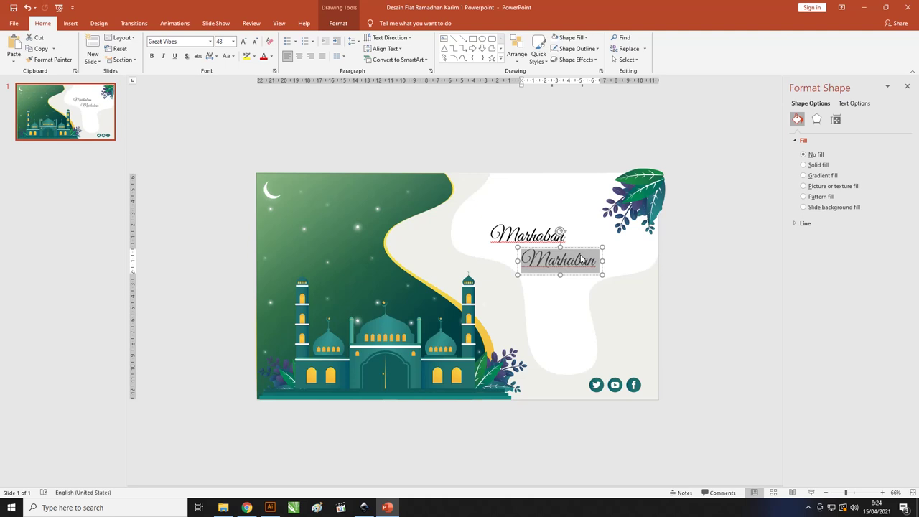
type("Ya Ra")
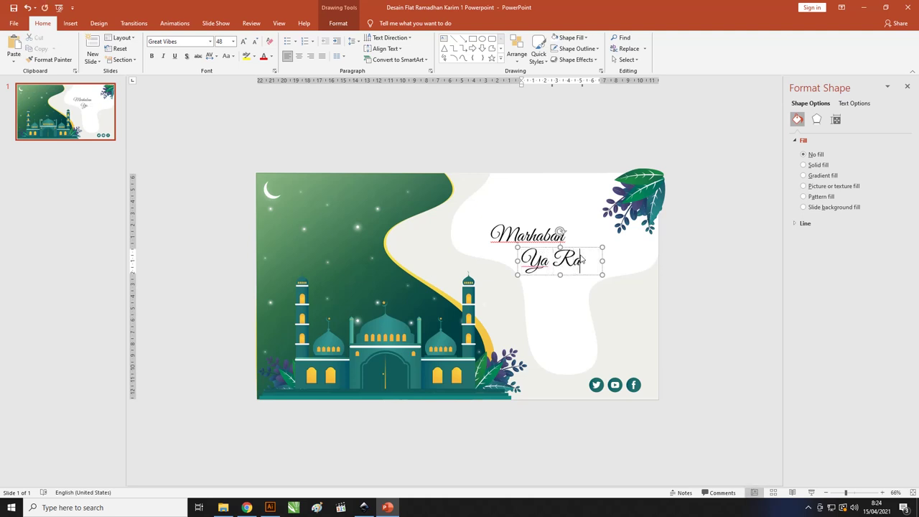
type("madhan")
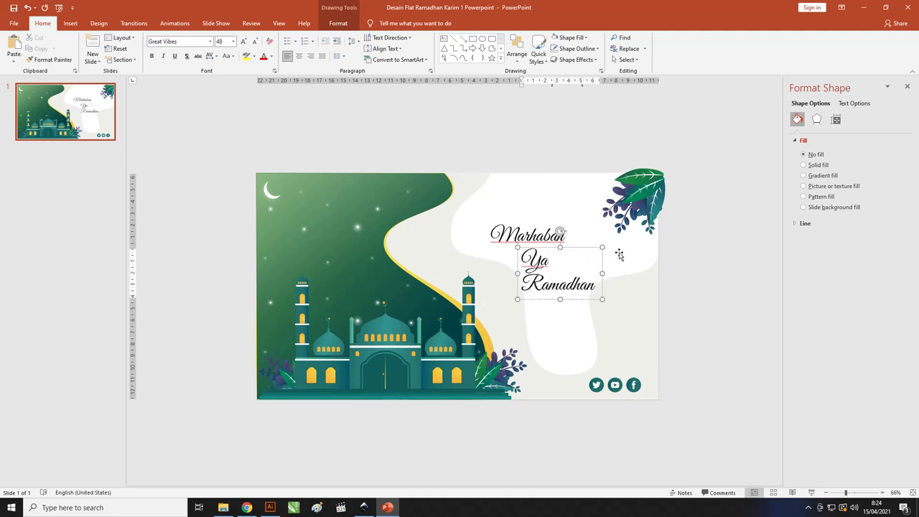
left_click_drag(601, 273, 636, 265)
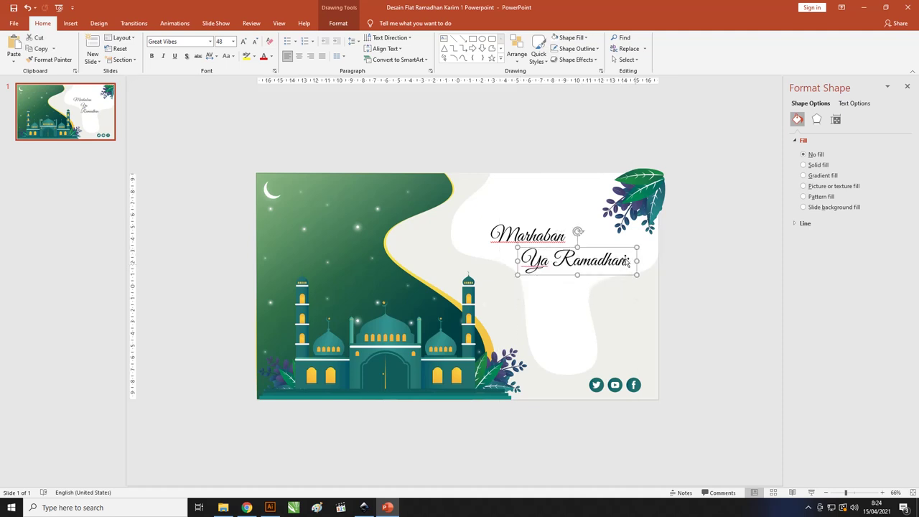
left_click_drag(589, 247, 580, 249)
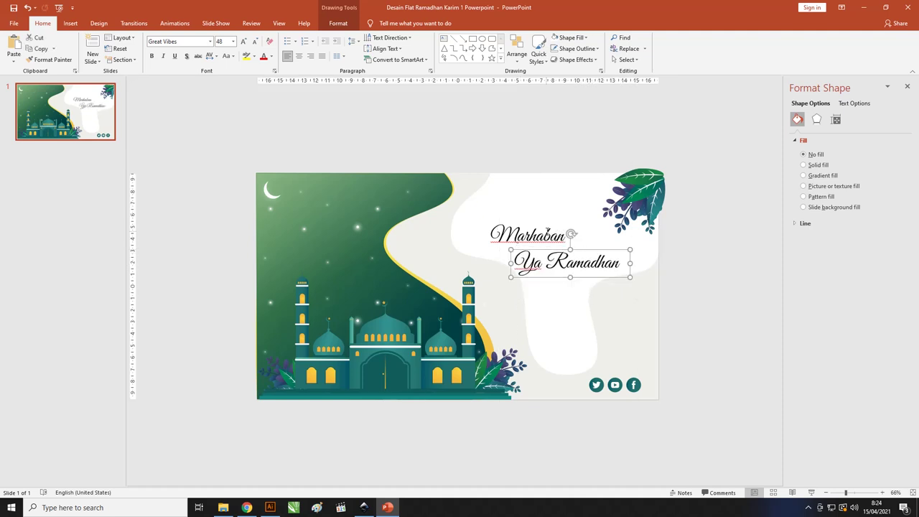
Step: Give both title lines a gradient text fill with no box fill, and shift the starry overlay left
left_click(547, 232, "shift")
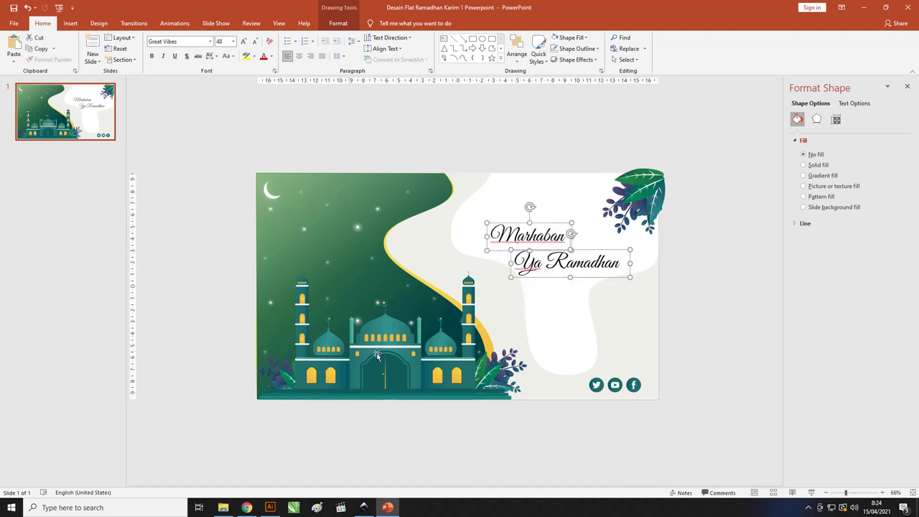
left_click(809, 176)
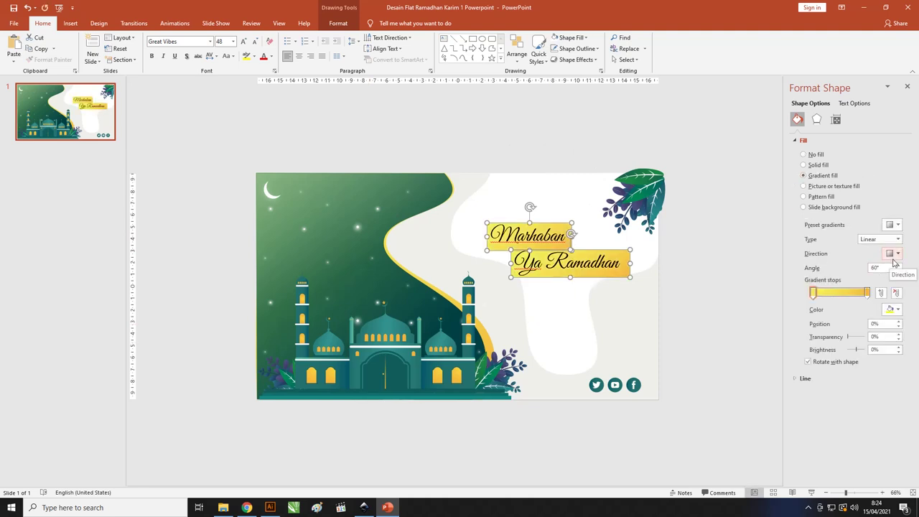
left_click(803, 155)
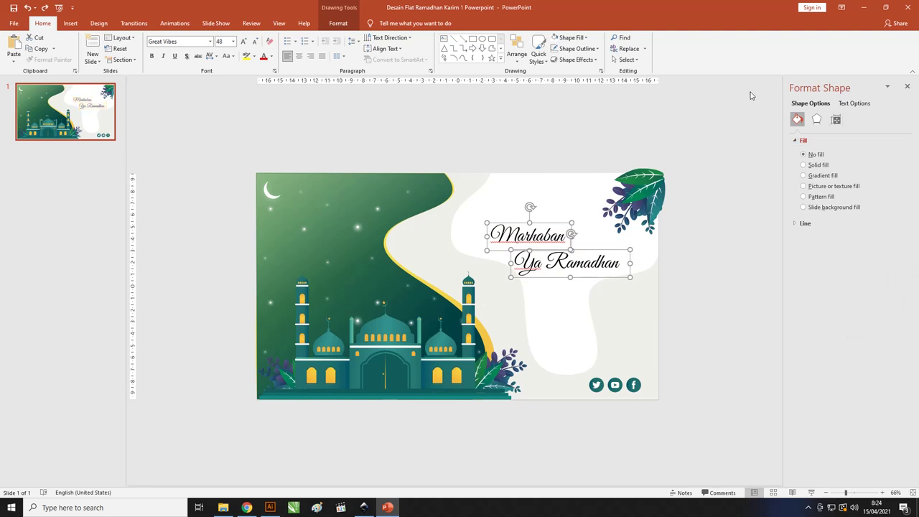
left_click(854, 104)
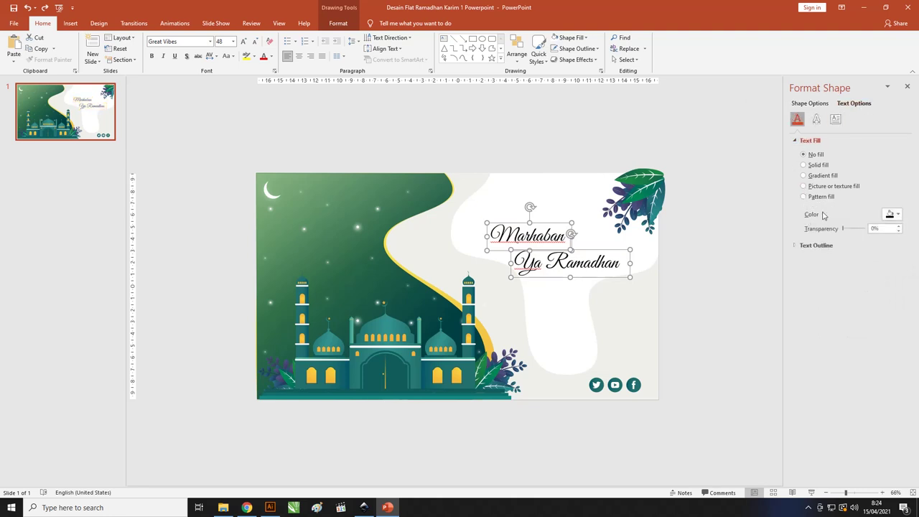
left_click(803, 176)
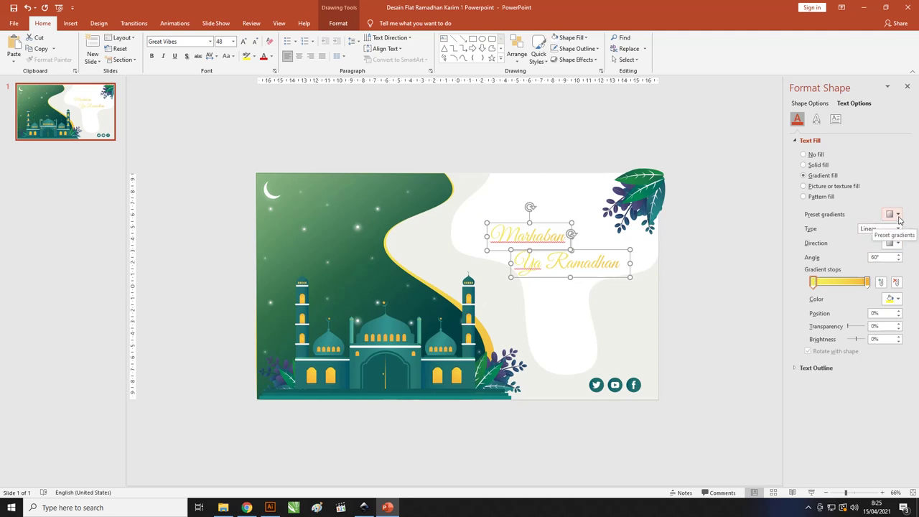
left_click(868, 282)
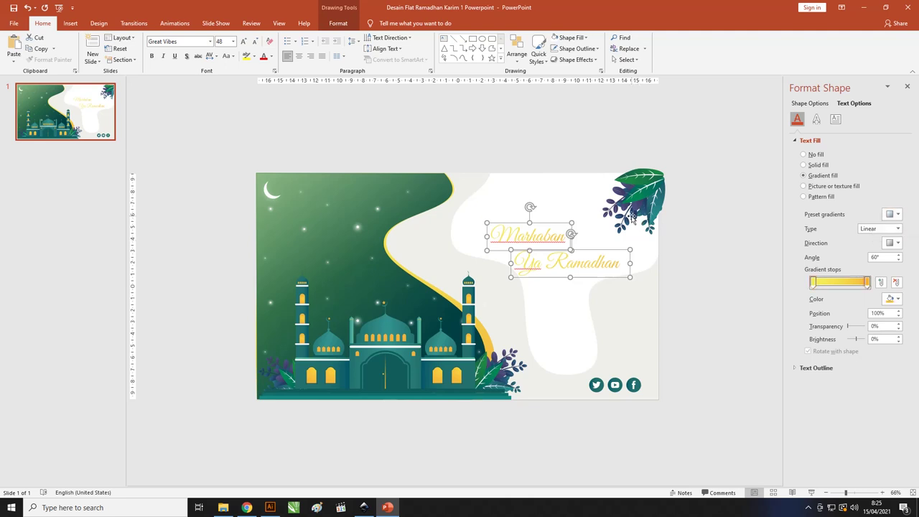
left_click(382, 210)
left_click_drag(383, 211, 266, 204)
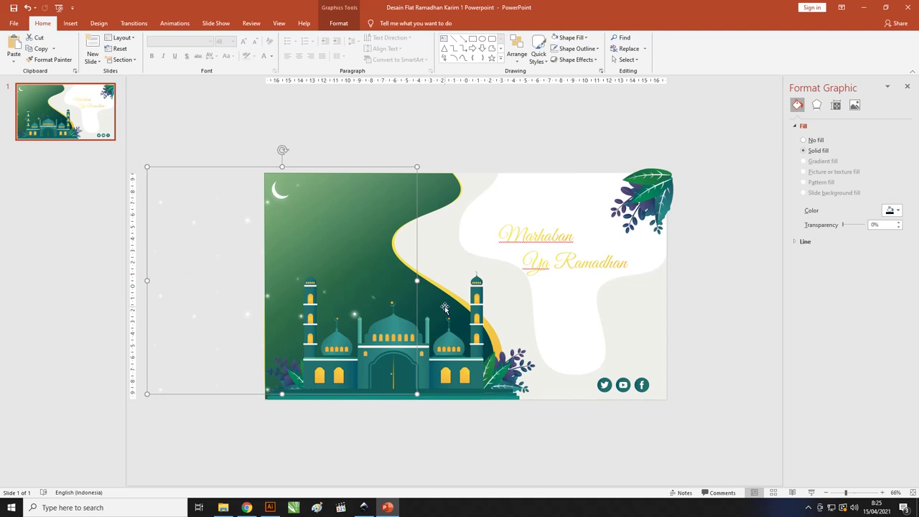
Step: Set both title gradient stops to dark green sampled with the Eyedropper from the mosque background
left_click(575, 249)
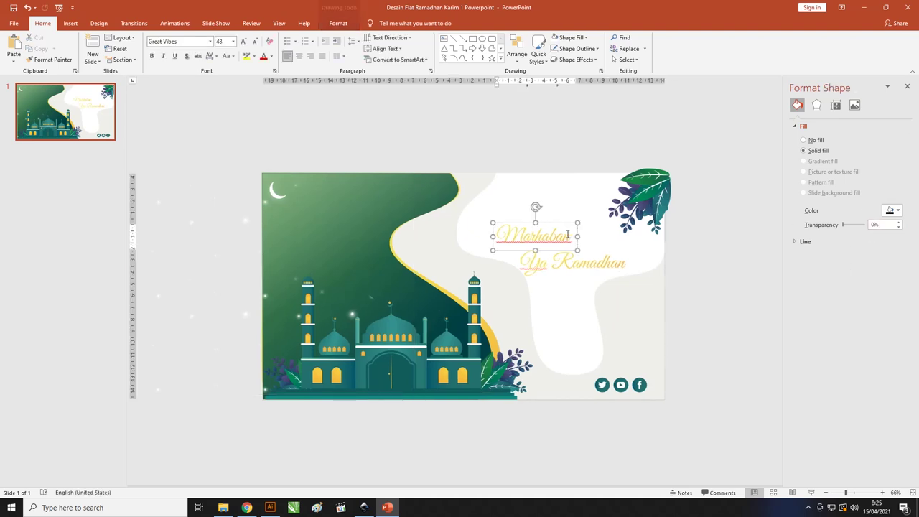
left_click(581, 266, "shift")
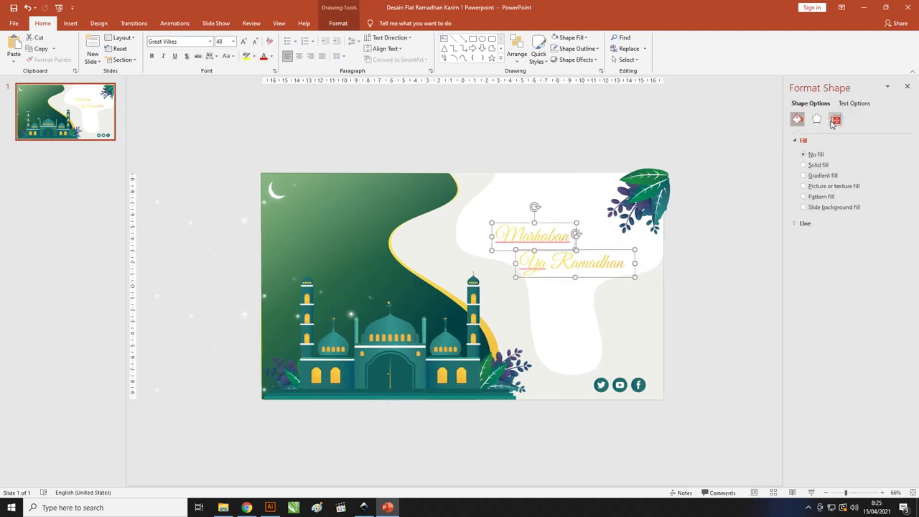
left_click(850, 106)
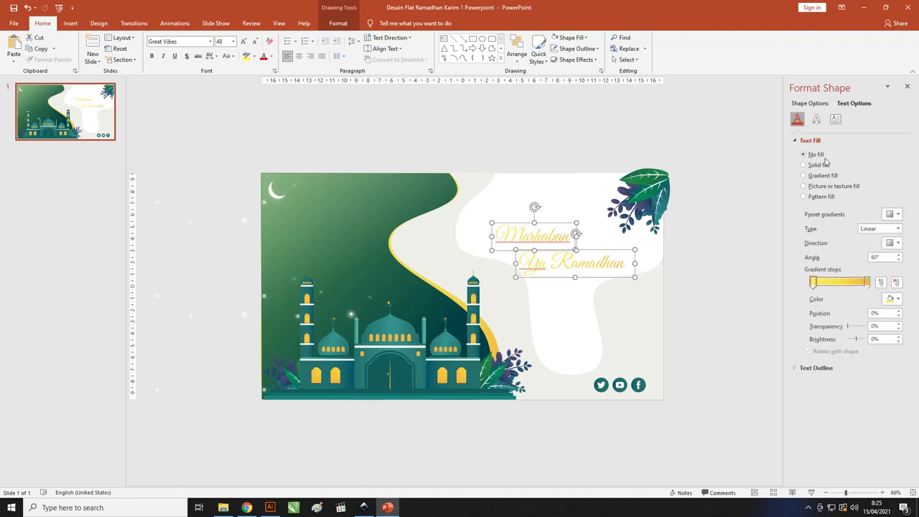
left_click(868, 282)
left_click(896, 299)
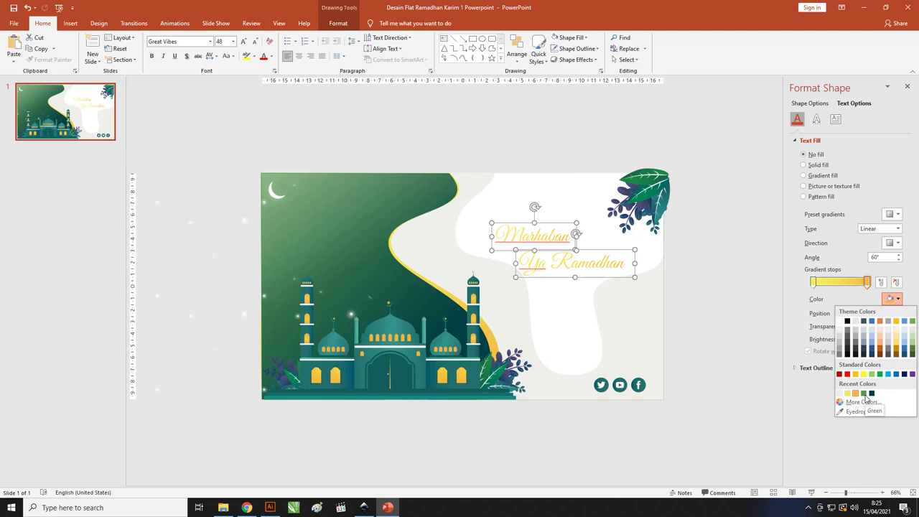
left_click(855, 411)
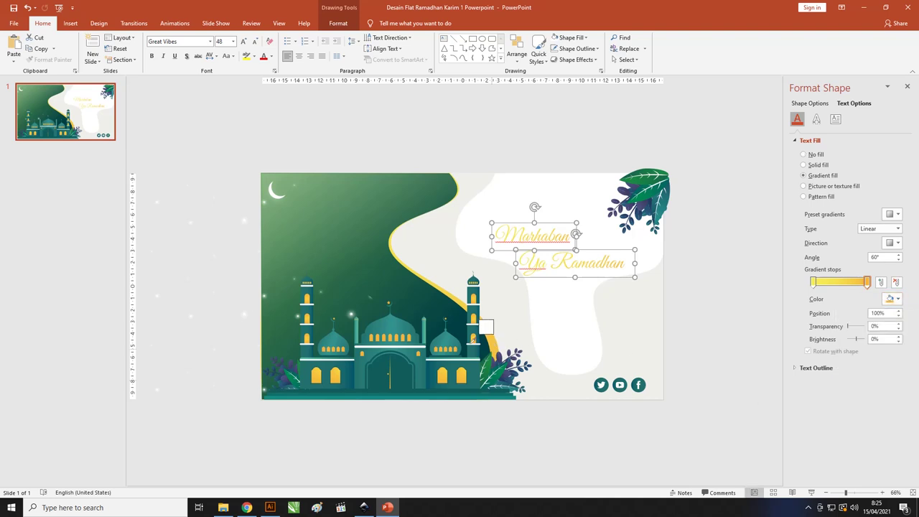
left_click(461, 319)
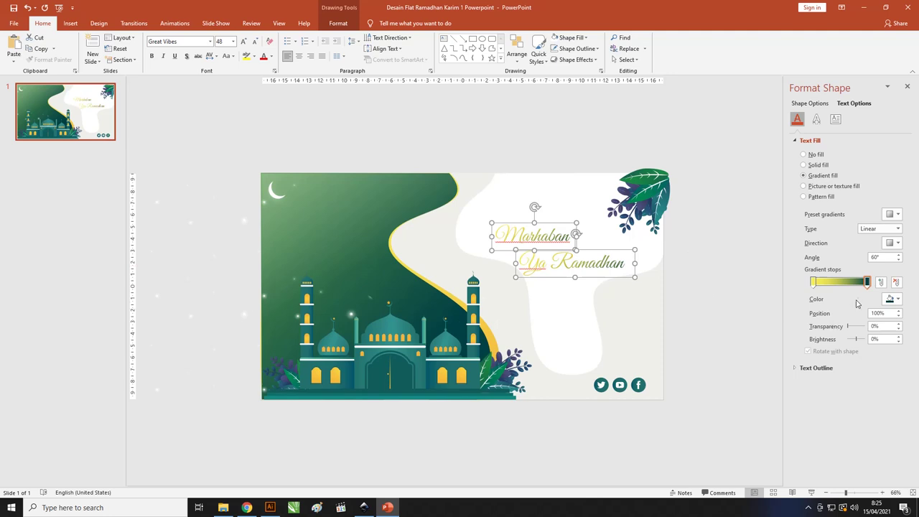
left_click(814, 282)
left_click(897, 299)
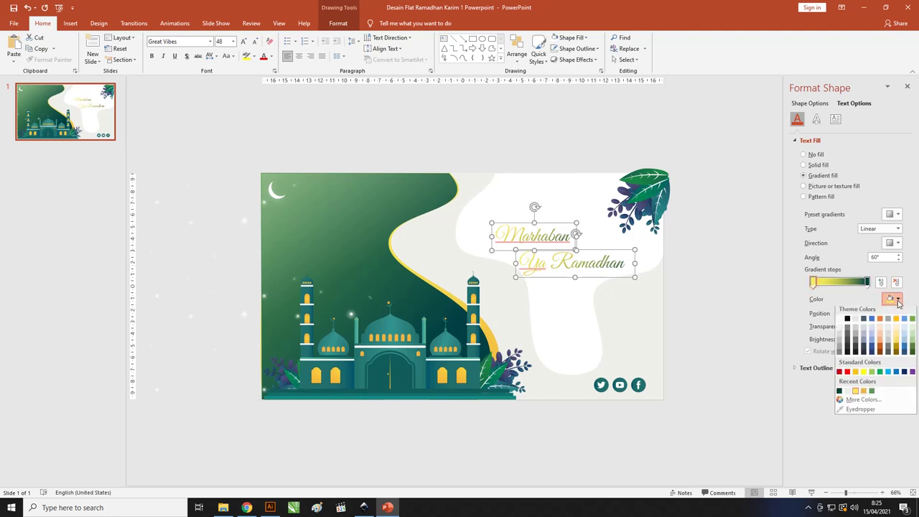
left_click(855, 411)
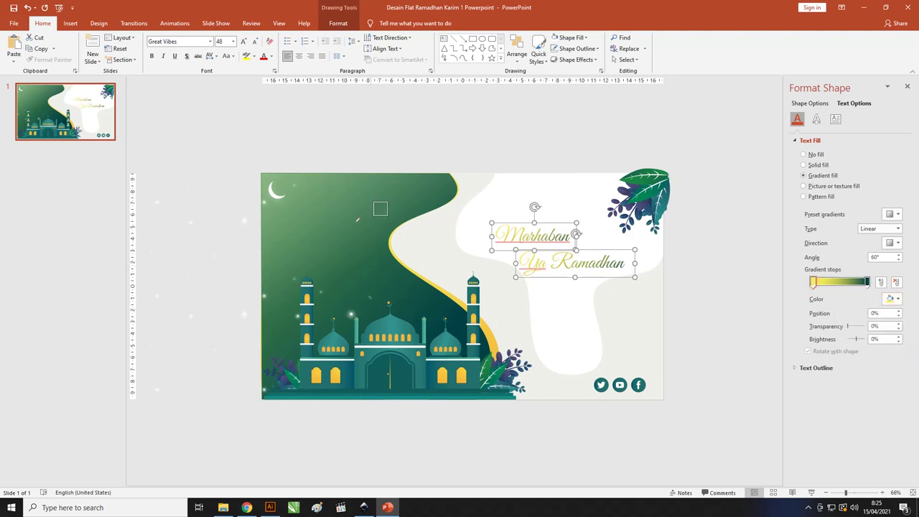
left_click(318, 207)
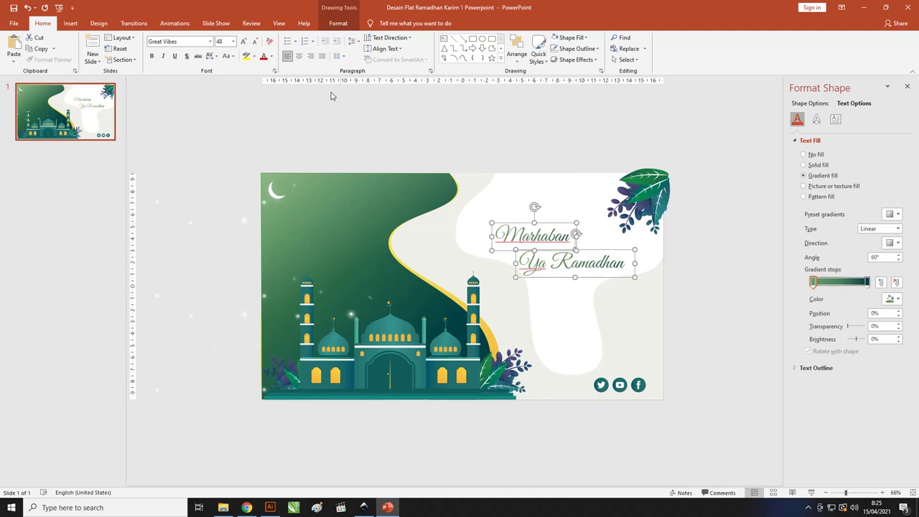
Step: Try bolding the title lines, then undo the bold and deselect them
left_click(151, 56)
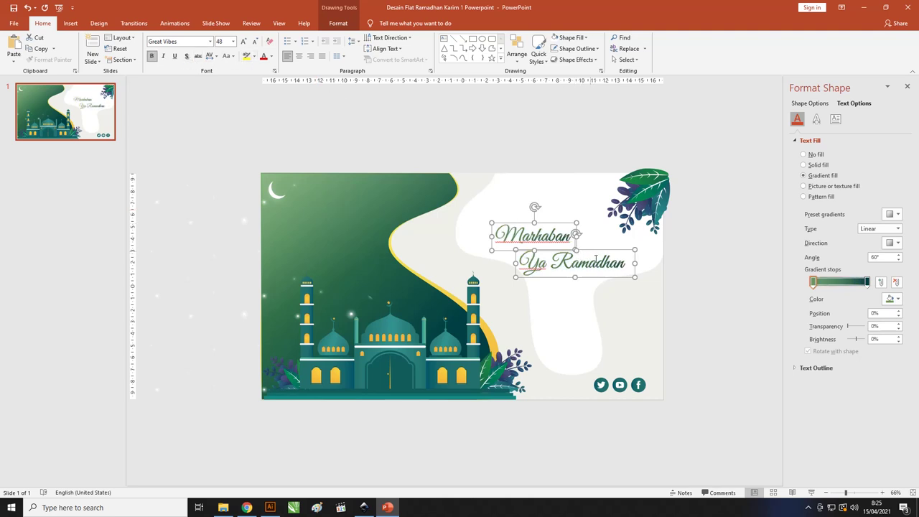
scroll(596, 259, "up", 1)
scroll(595, 259, "up", 1)
scroll(577, 256, "down", 1)
scroll(571, 219, "down", 1)
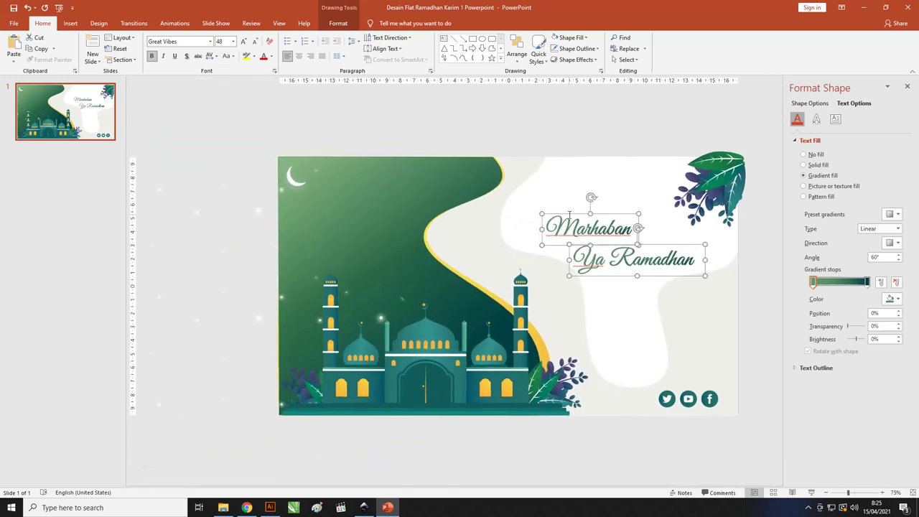
key("ctrl+z")
left_click(589, 134)
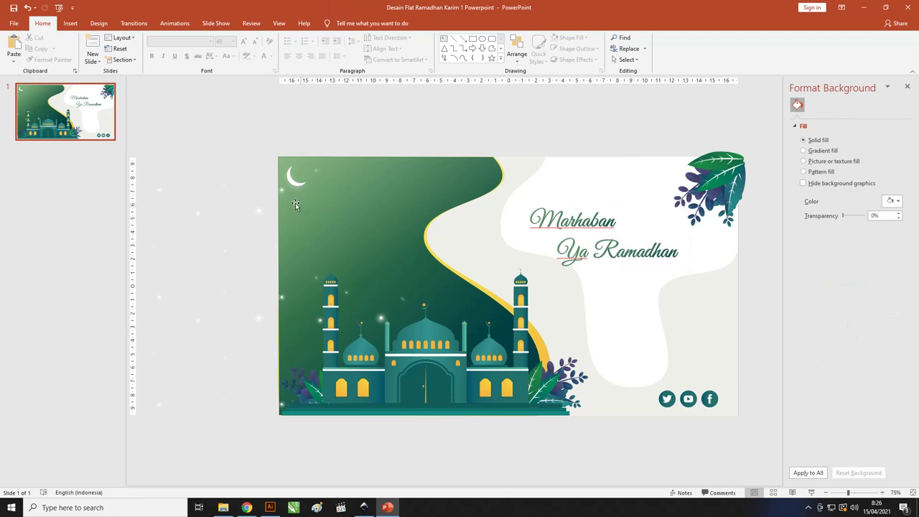
Step: Duplicate the Ya Ramadhan box below it and paste the Lorem Ipsum paragraph into the copy
left_click(636, 253)
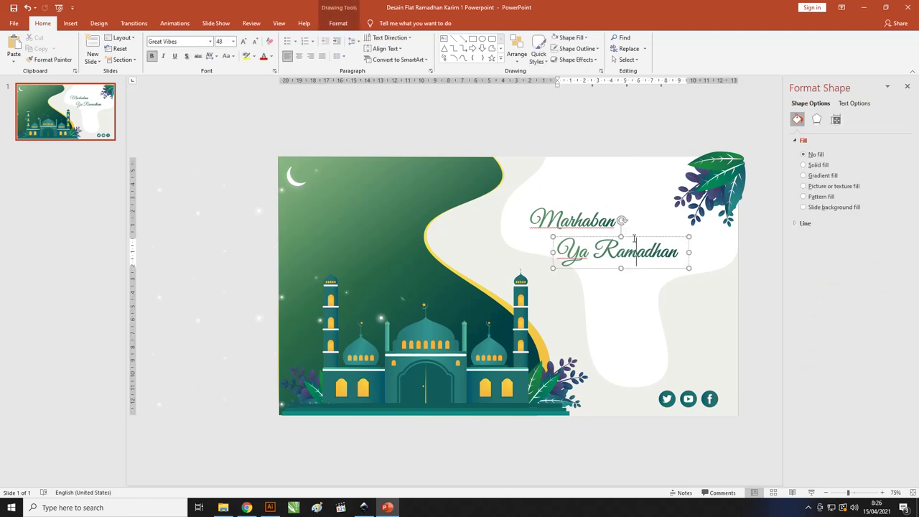
left_click_drag(634, 238, 654, 277, "ctrl")
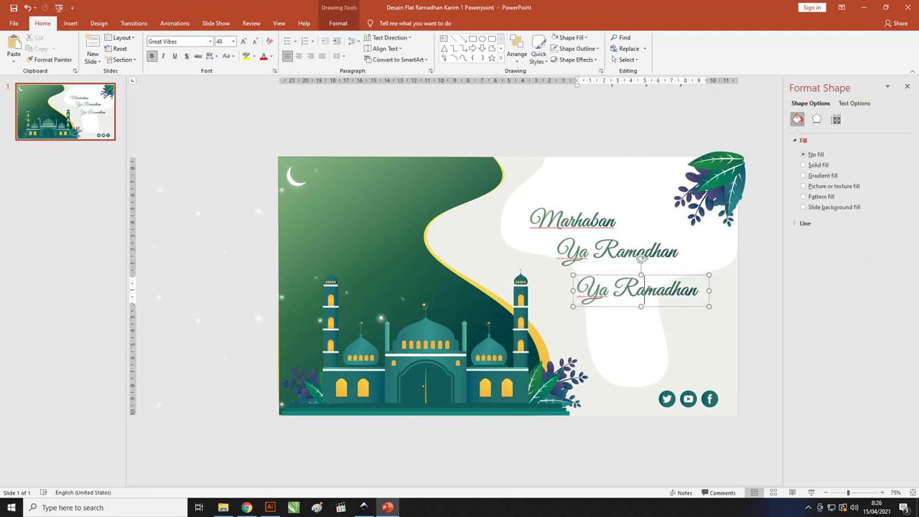
triple_click(644, 288)
key("ctrl+v")
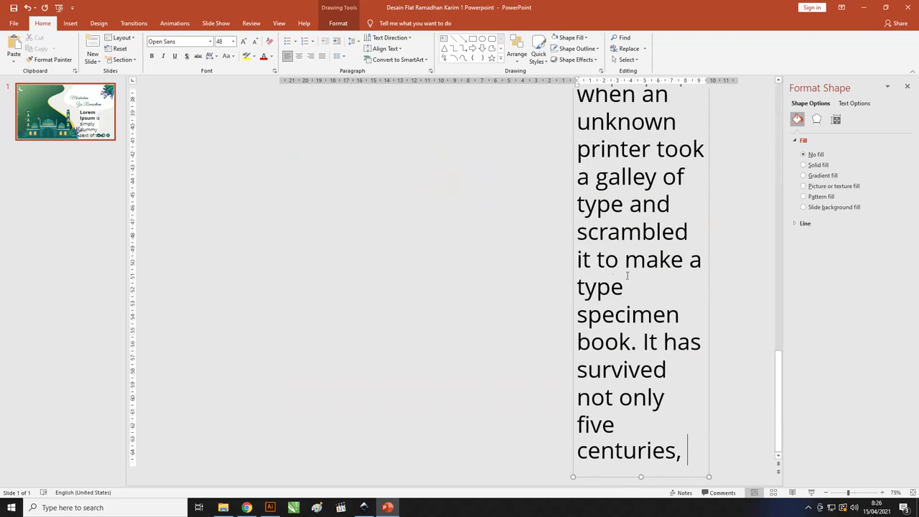
scroll(589, 254, "down", 7, "ctrl")
scroll(543, 281, "up", 5, "ctrl")
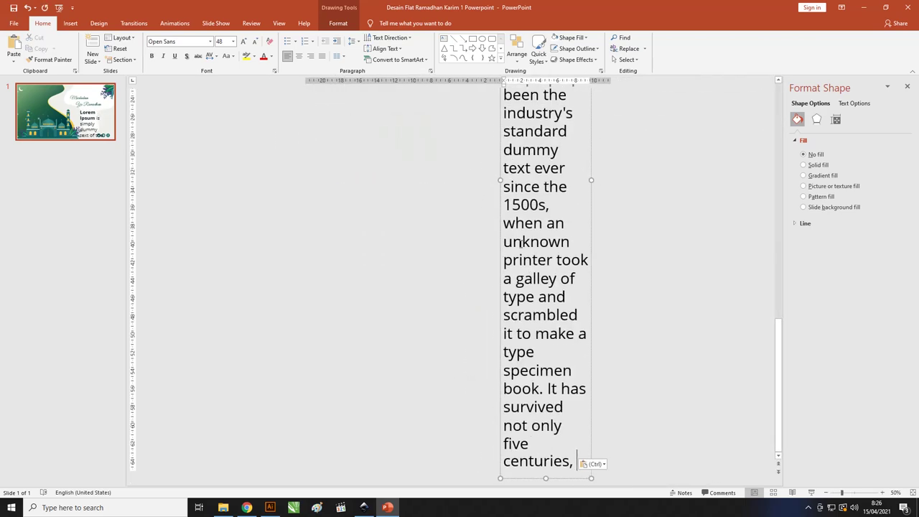
Step: Make the Lorem Ipsum paragraph regular weight and shrink its font to 10 pt
key("ctrl+a")
left_click(223, 42)
type("12")
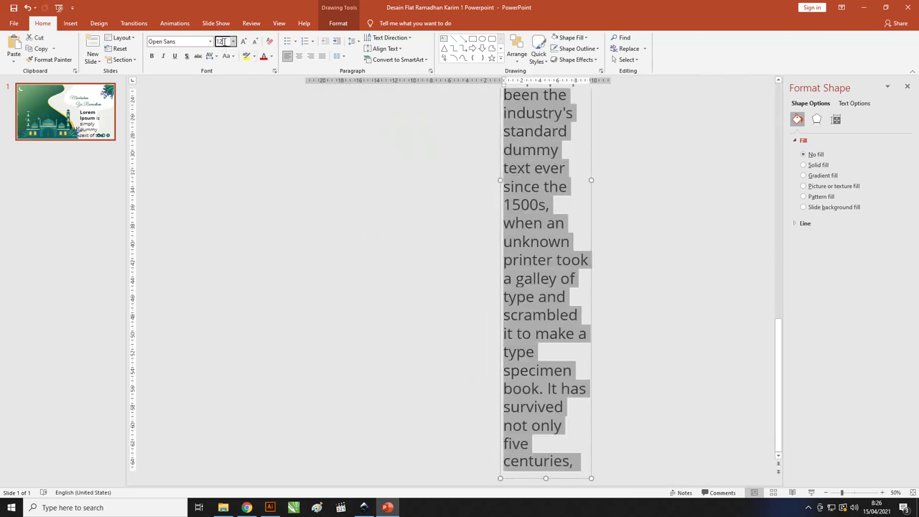
key("Return")
scroll(546, 281, "up", 3, "ctrl")
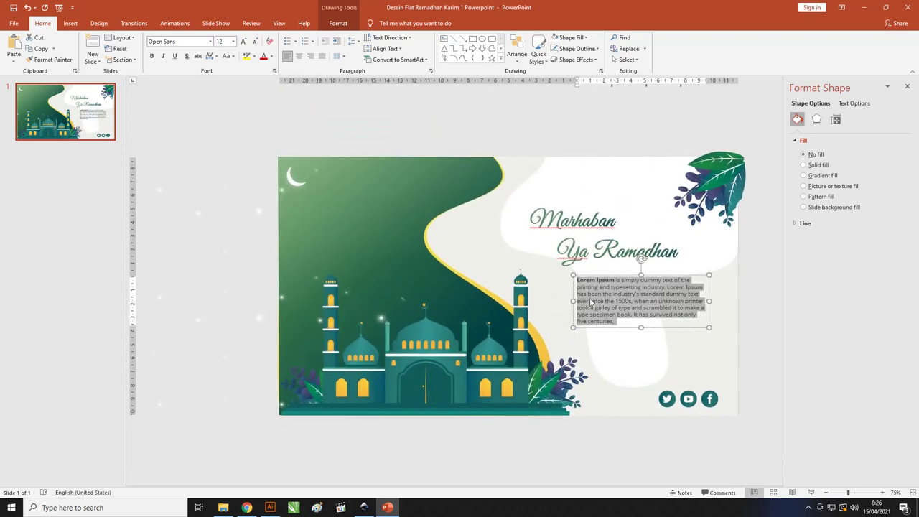
left_click(618, 280)
key("ctrl+a")
key("ctrl+b")
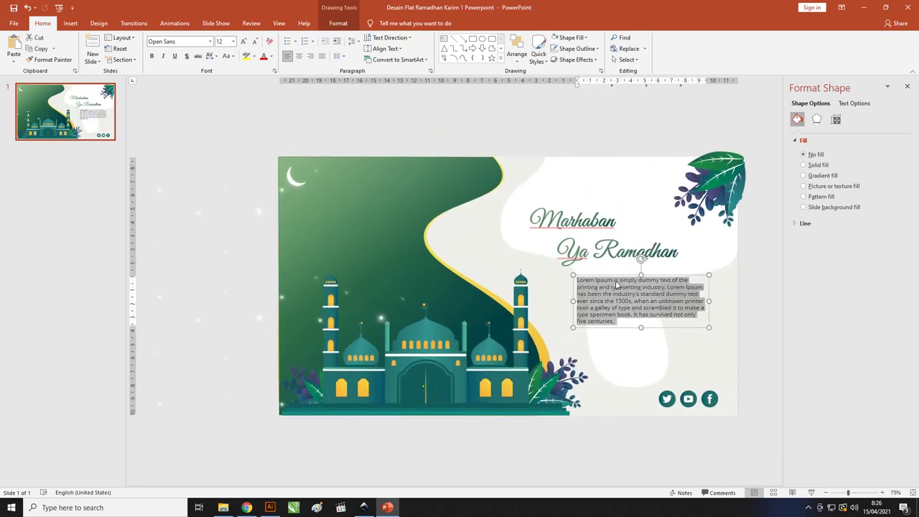
left_click(558, 297)
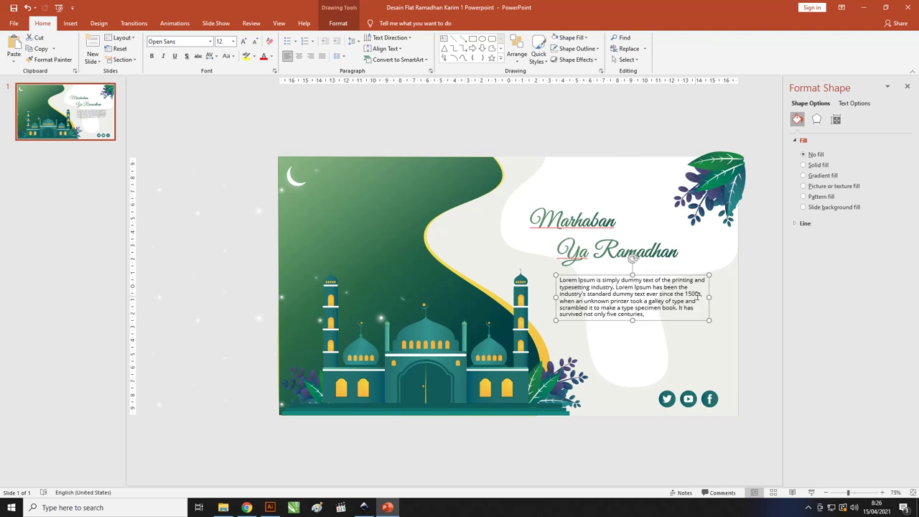
key("ctrl+a")
key("ctrl+shift+comma")
key("ctrl+shift+comma")
key("ctrl+shift+comma")
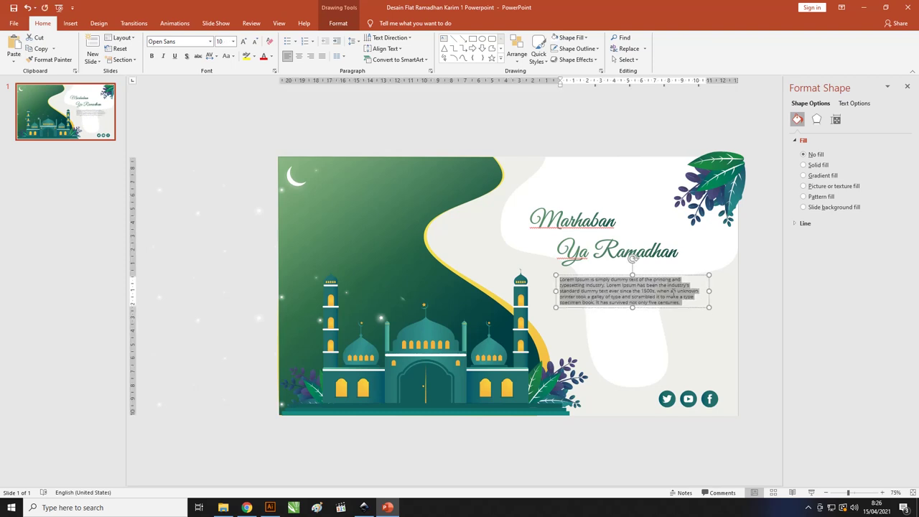
Step: Widen the paragraph box, trim the text to end at "1500s.", and place it below the title
mouse_move(709, 292)
left_mouse_down()
mouse_move(726, 290)
mouse_move(675, 271)
left_mouse_up()
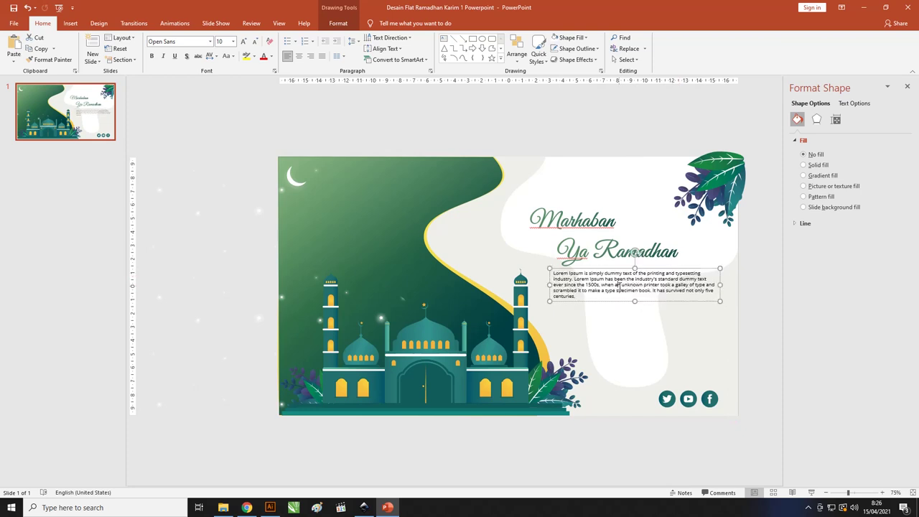
left_click_drag(603, 285, 616, 301)
key("BackSpace")
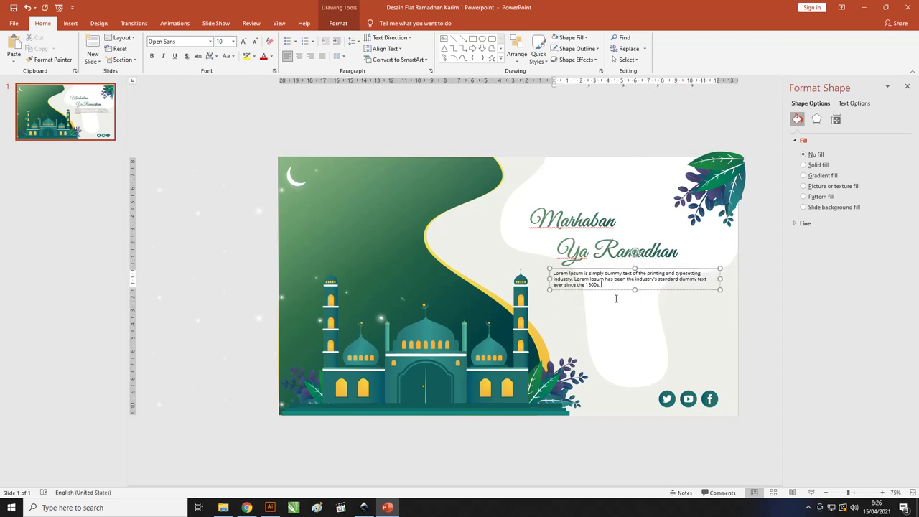
left_click_drag(610, 267, 618, 269)
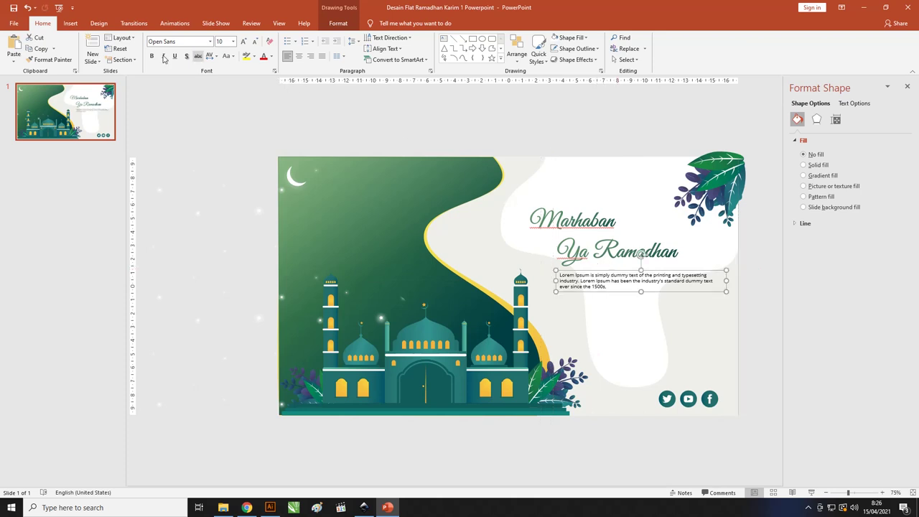
Step: Draw a rectangle below the paragraph and change it to a fully rounded rectangle
left_click(70, 23)
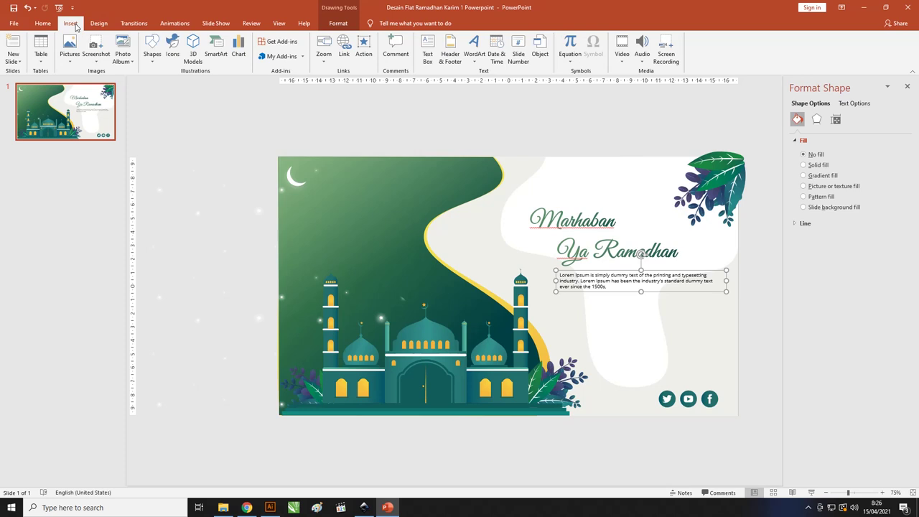
left_click(153, 52)
left_click(176, 83)
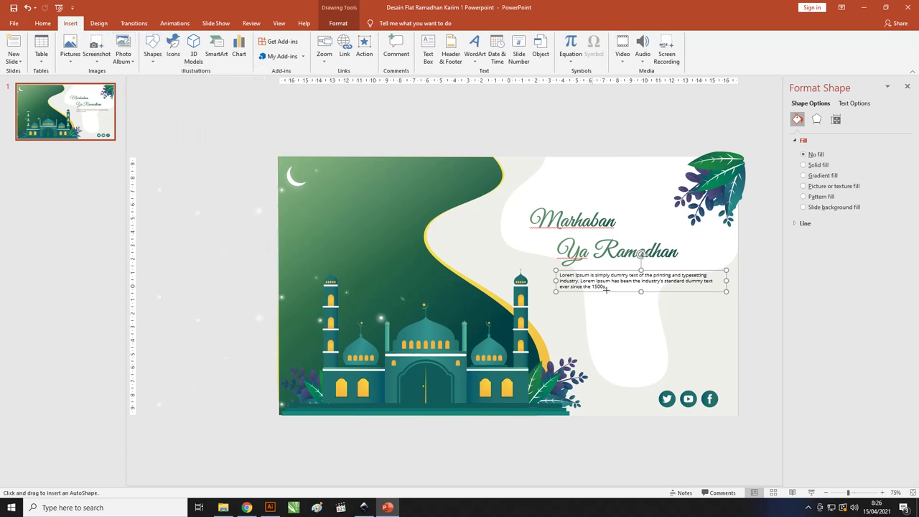
left_click_drag(579, 306, 650, 316)
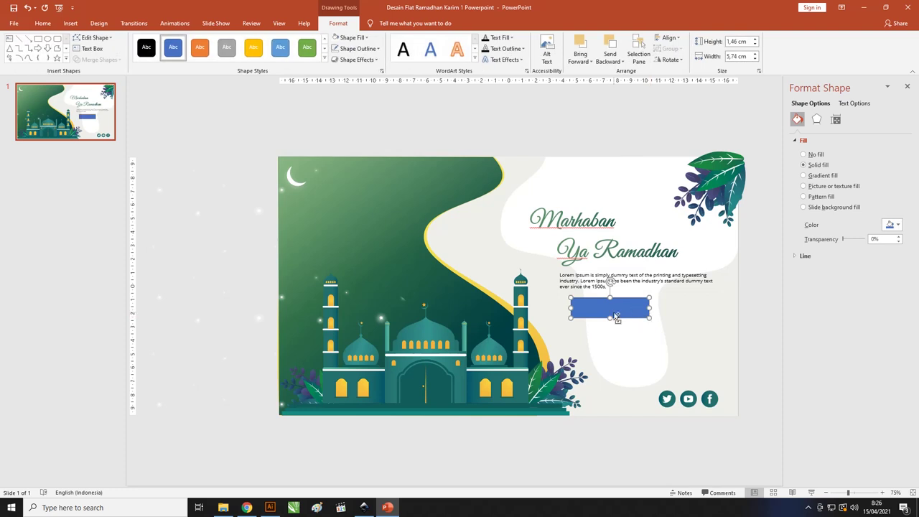
scroll(616, 316, "up", 3, "ctrl")
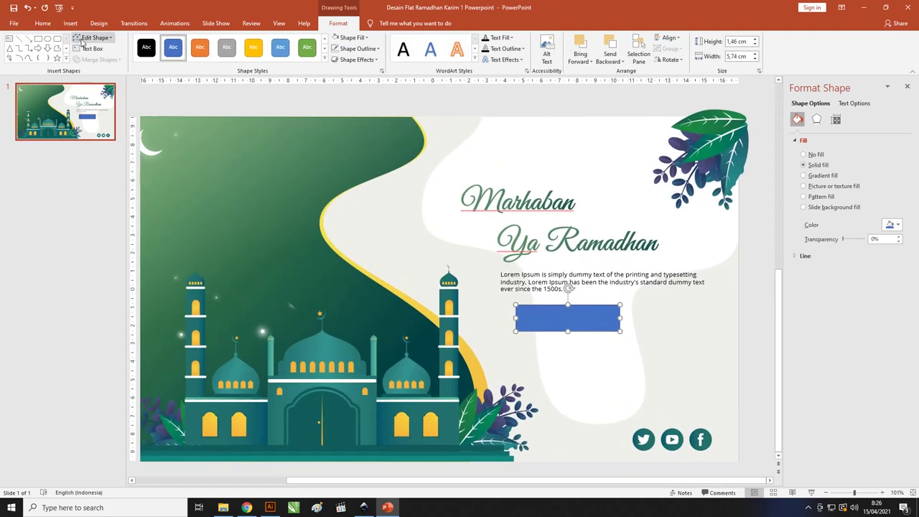
left_click(102, 41)
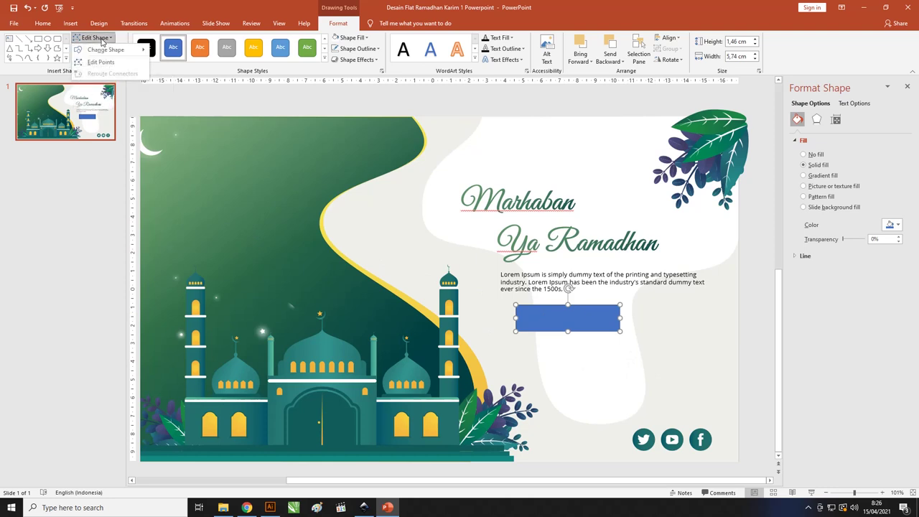
mouse_move(109, 51)
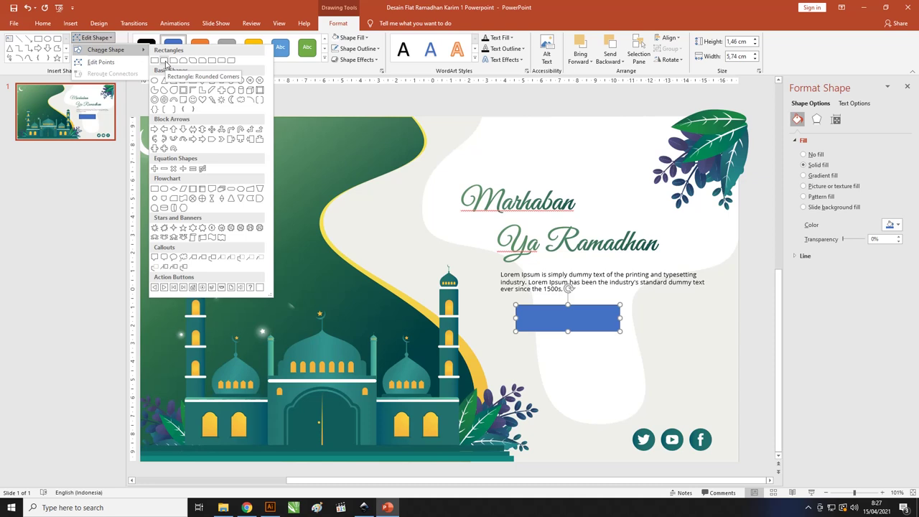
left_click(166, 63)
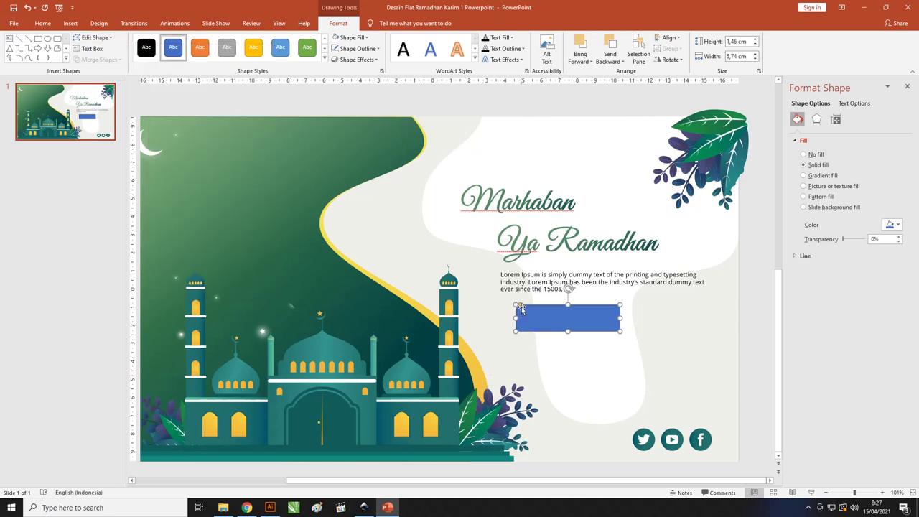
left_click_drag(521, 308, 529, 307)
Step: Give the bar a green gradient fill and no outline, and make it shorter
left_click(804, 176)
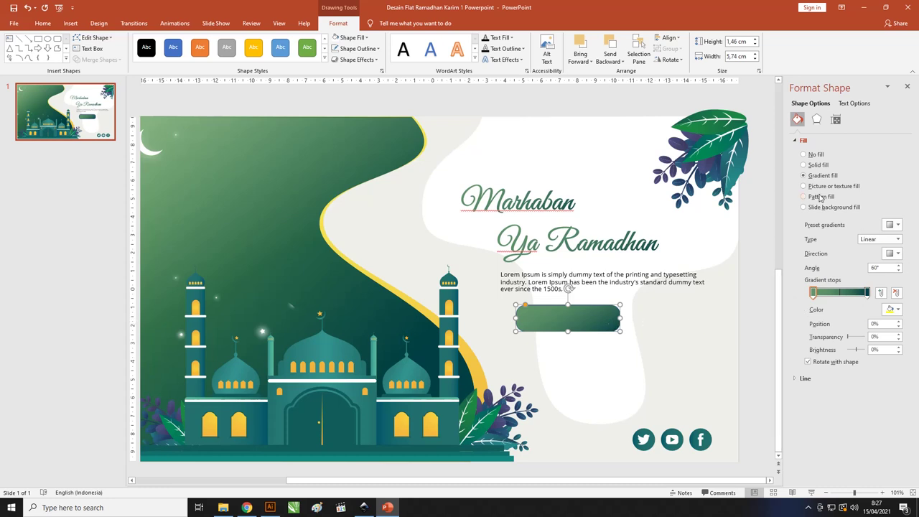
left_click(359, 48)
left_click(362, 153)
left_click_drag(568, 331, 562, 308)
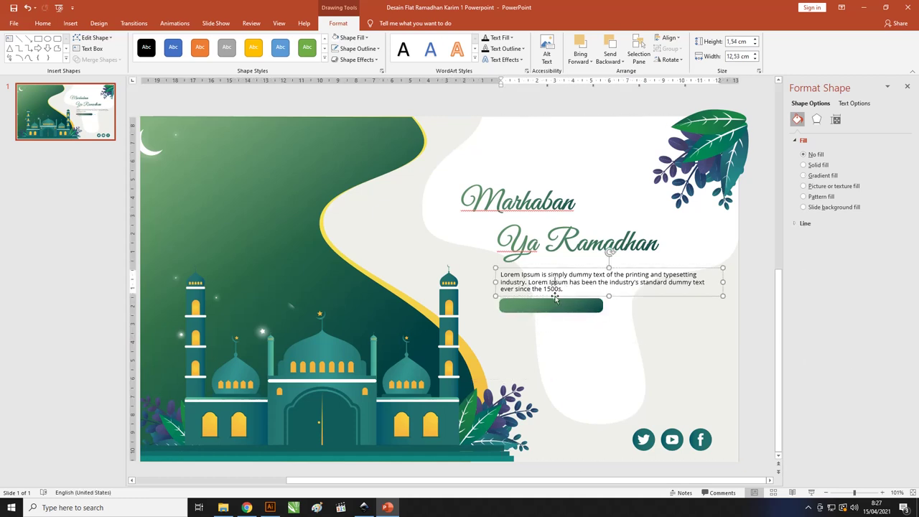
Step: Label the green bar 'Dapatkan Sekarang' in bold and grow its height to 1,12 cm
right_click(551, 308)
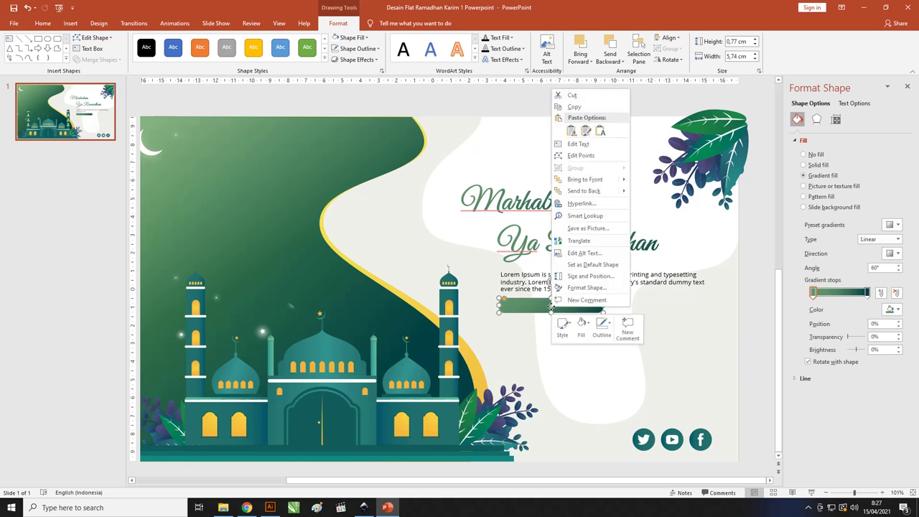
left_click(578, 143)
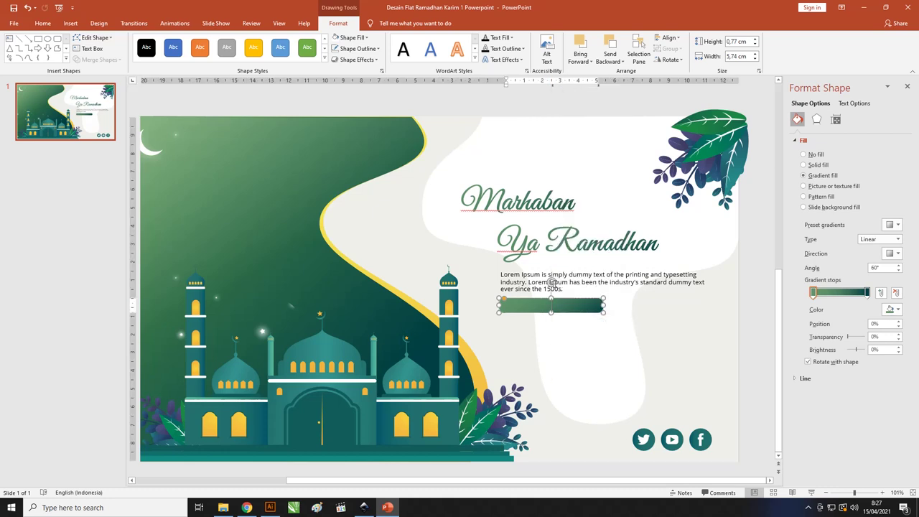
type("Da")
type("patkan Se")
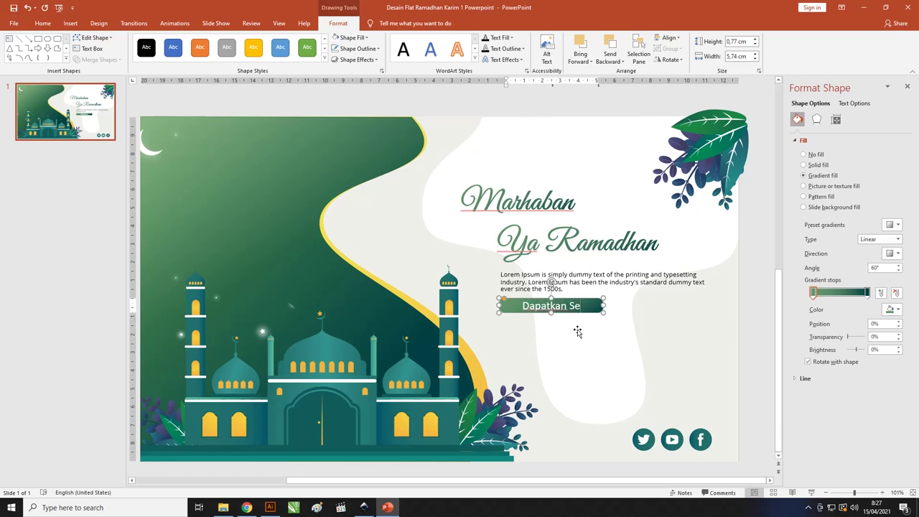
type("kaea")
key("BackSpace")
key("BackSpace")
type("r")
key("BackSpace")
type("rang")
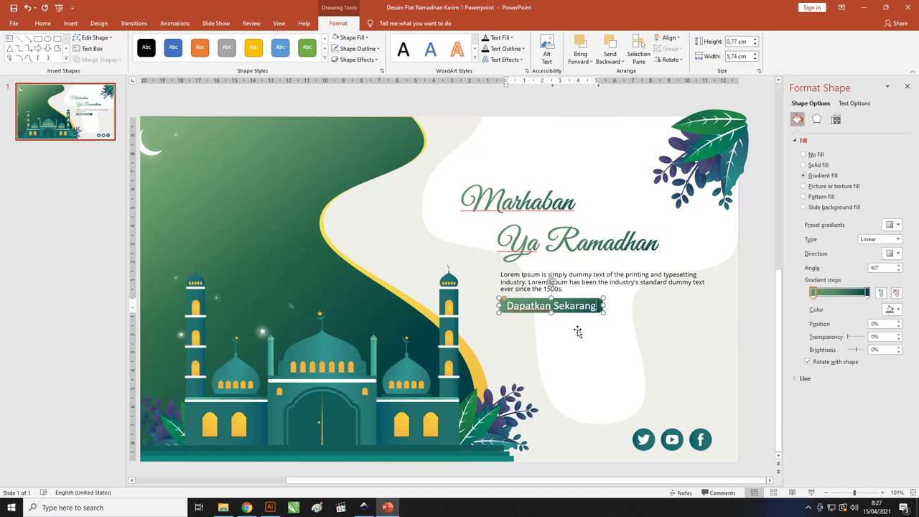
key("ctrl+a")
key("ctrl+b")
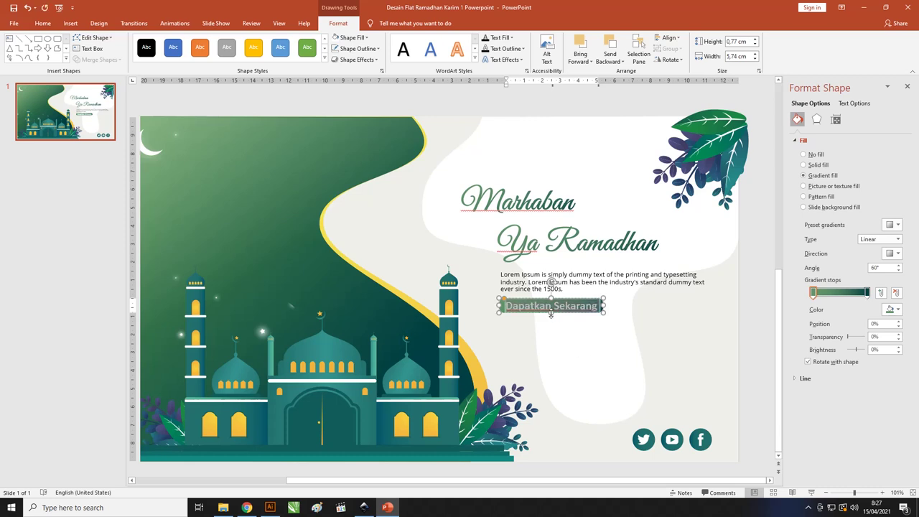
left_click_drag(551, 314, 551, 320)
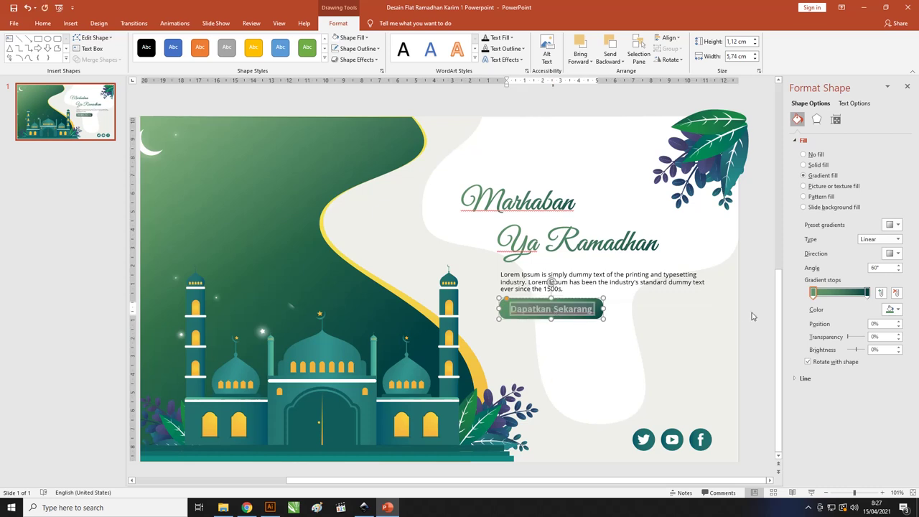
left_click(752, 291)
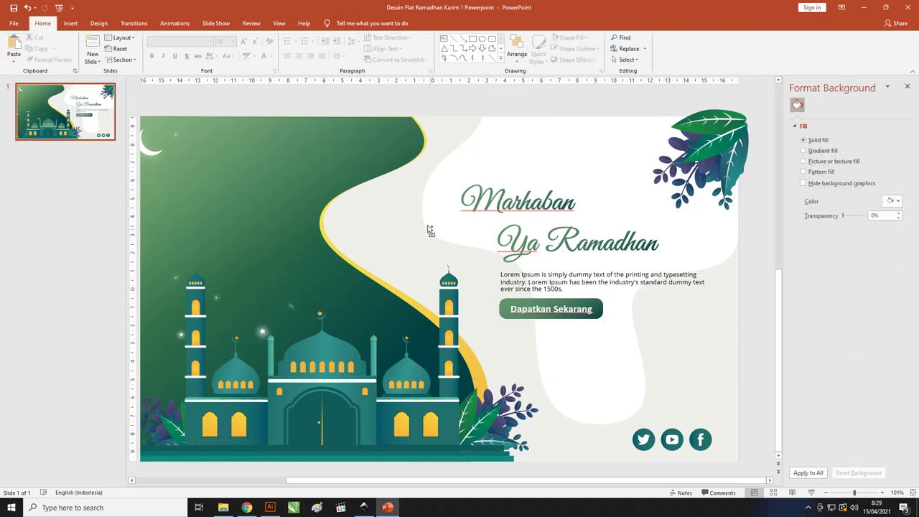
Step: Draw a small circle and copy it into four overlapping circles forming a cloud outline
scroll(430, 219, "down", 2)
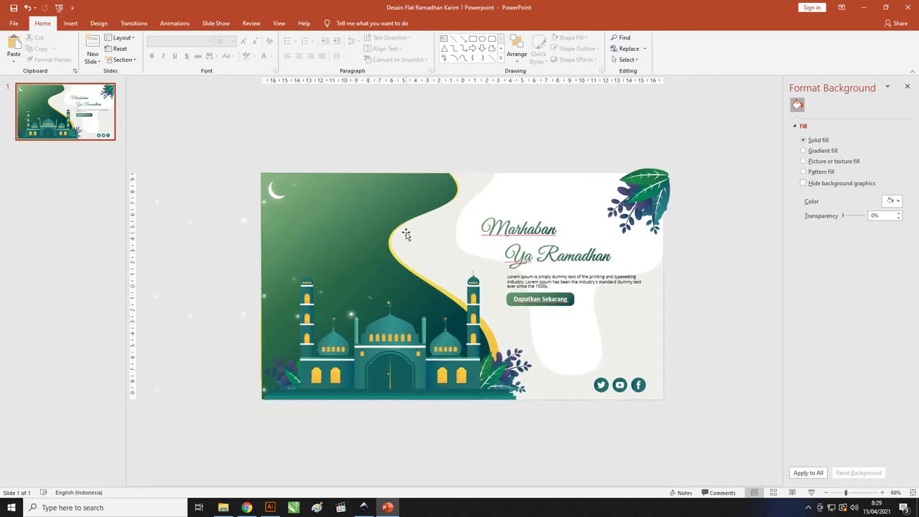
left_click(75, 27)
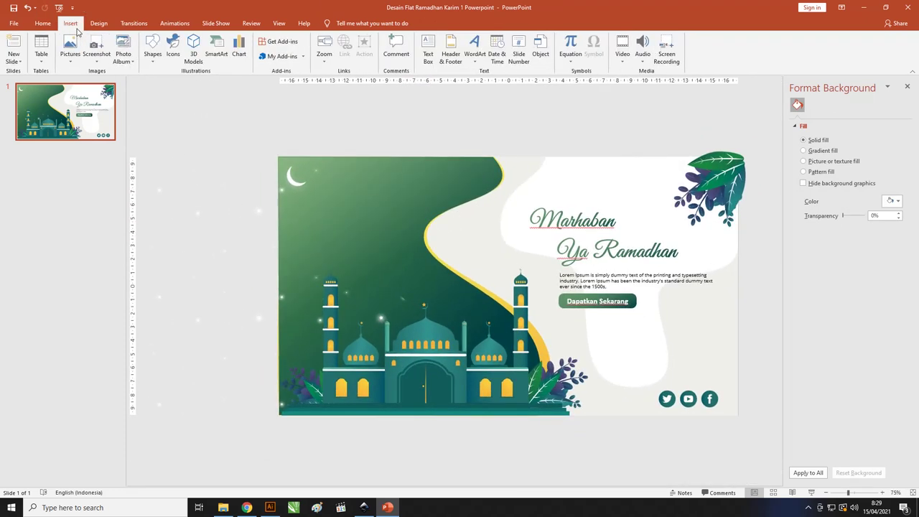
left_click(152, 63)
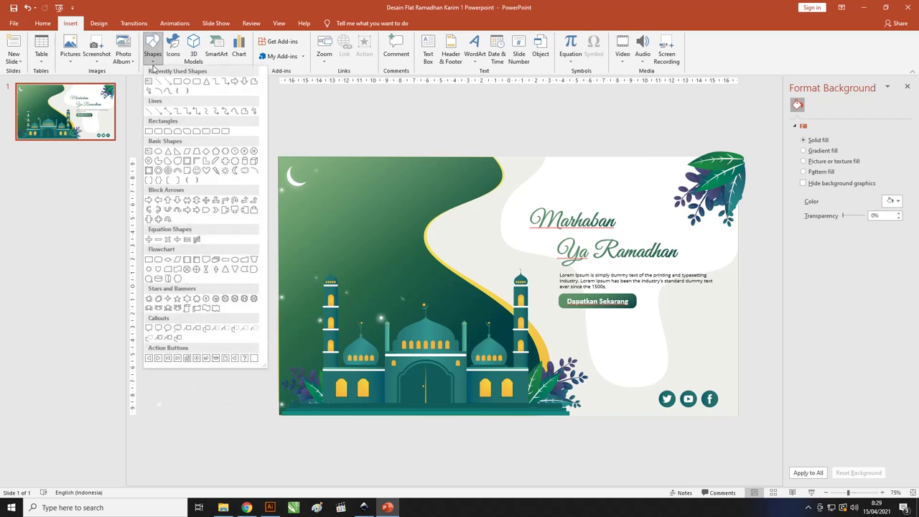
left_click(186, 82)
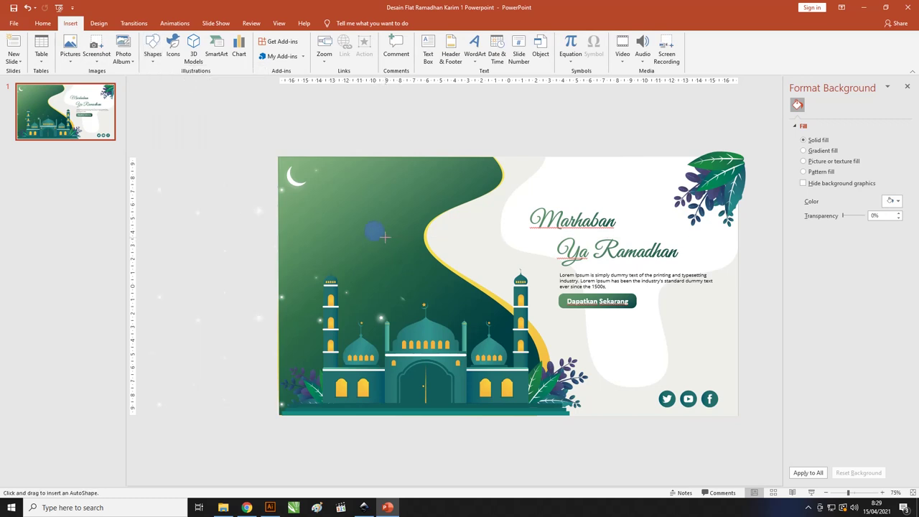
left_click_drag(363, 220, 383, 239)
scroll(383, 239, "up", 3, "ctrl")
scroll(453, 230, "up", 3, "ctrl")
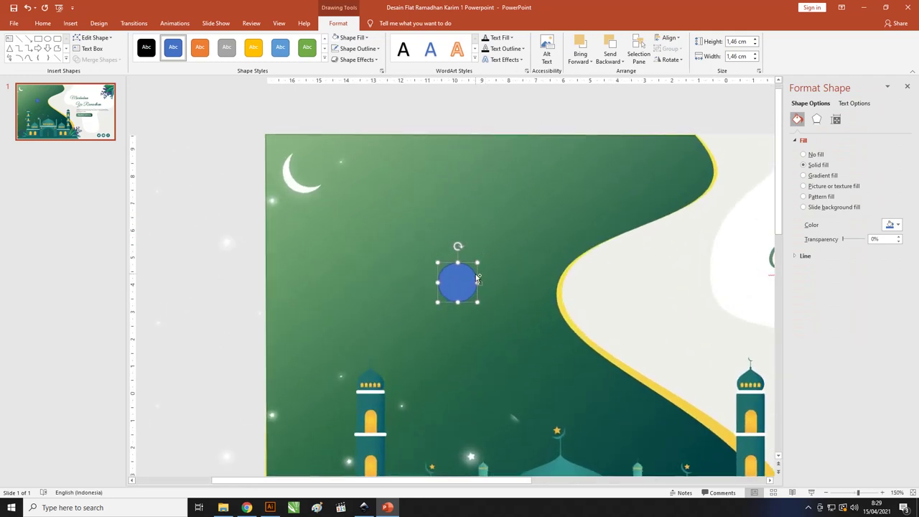
scroll(459, 265, "up", 3, "ctrl")
mouse_move(487, 280)
left_mouse_down()
mouse_move(481, 262)
mouse_move(500, 271)
left_mouse_up()
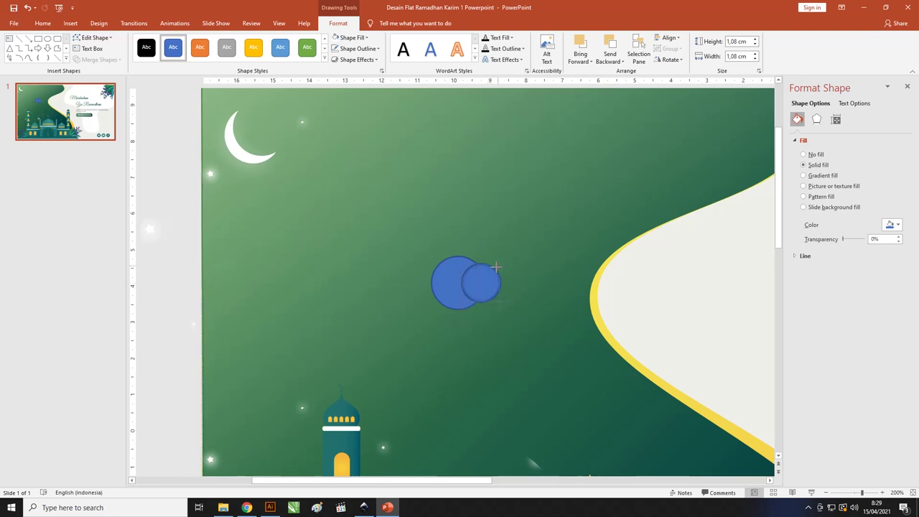
mouse_move(479, 282)
left_mouse_down()
mouse_move(513, 271)
mouse_move(501, 282)
mouse_move(424, 284)
left_mouse_up()
left_click(497, 283)
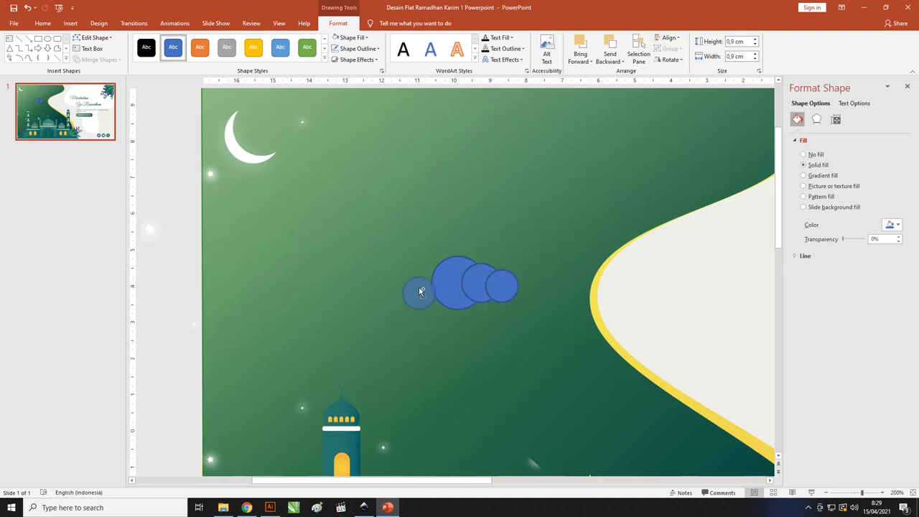
key("ctrl+z")
left_click_drag(497, 283, 428, 287, "ctrl")
Step: Fill the four circles white with no outline and union them into one cloud shape
left_click(457, 281, "shift")
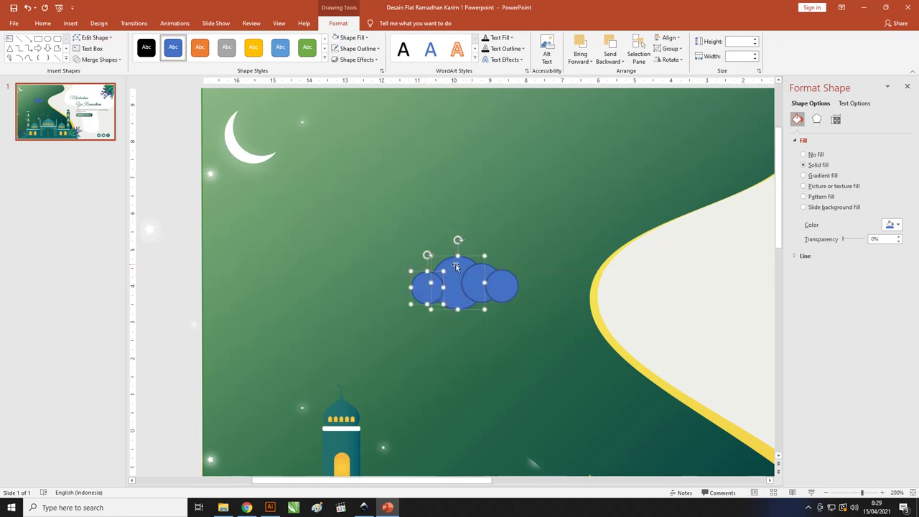
left_click(480, 283, "shift")
left_click(511, 282, "shift")
left_click(511, 282, "shift")
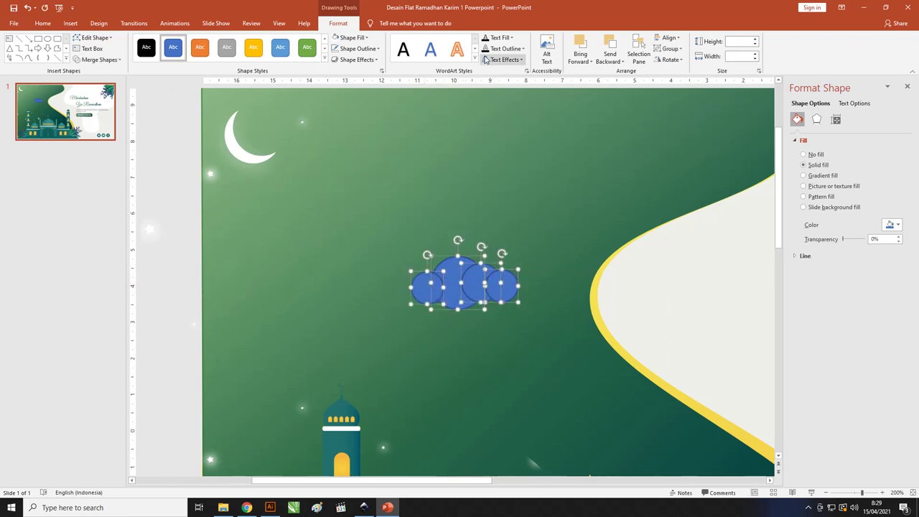
left_click(356, 39)
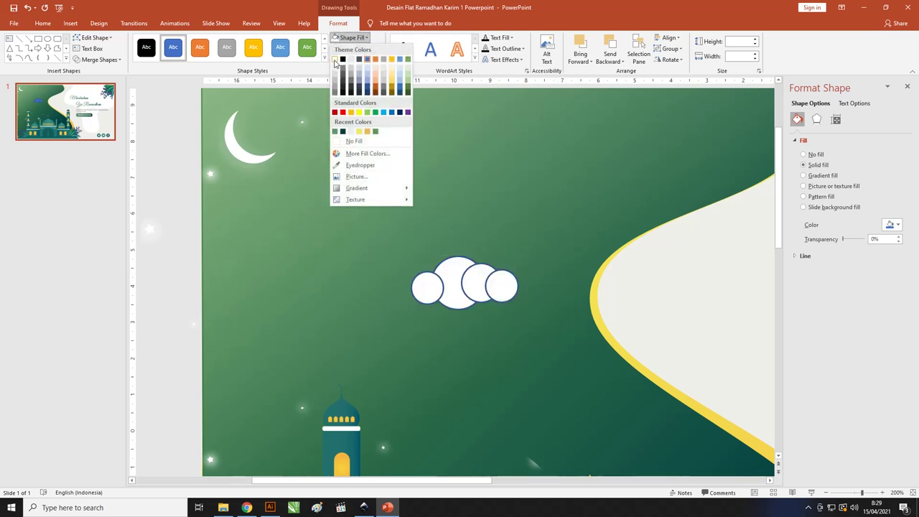
left_click(334, 62)
left_click(364, 50)
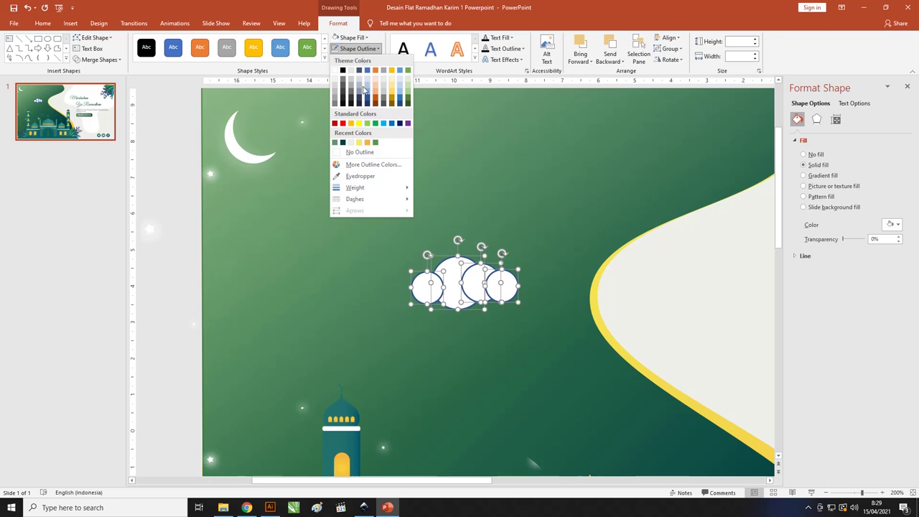
left_click(366, 153)
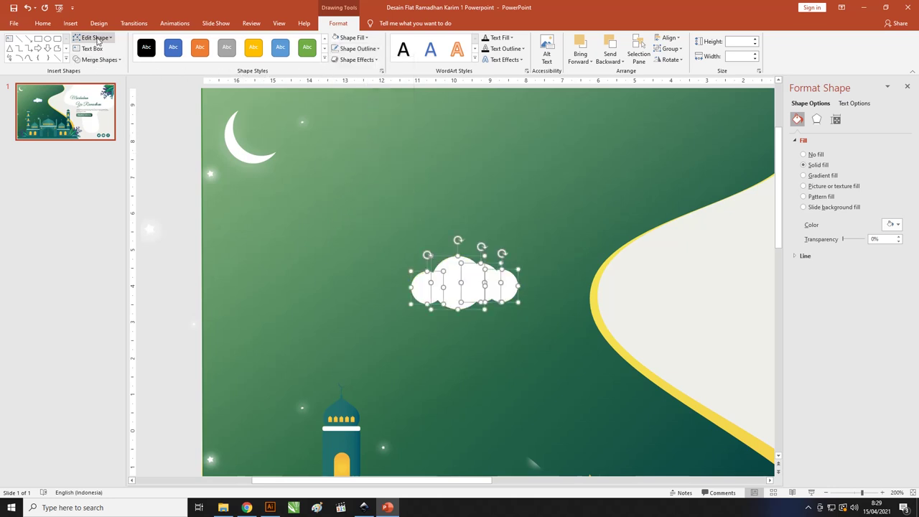
left_click(107, 60)
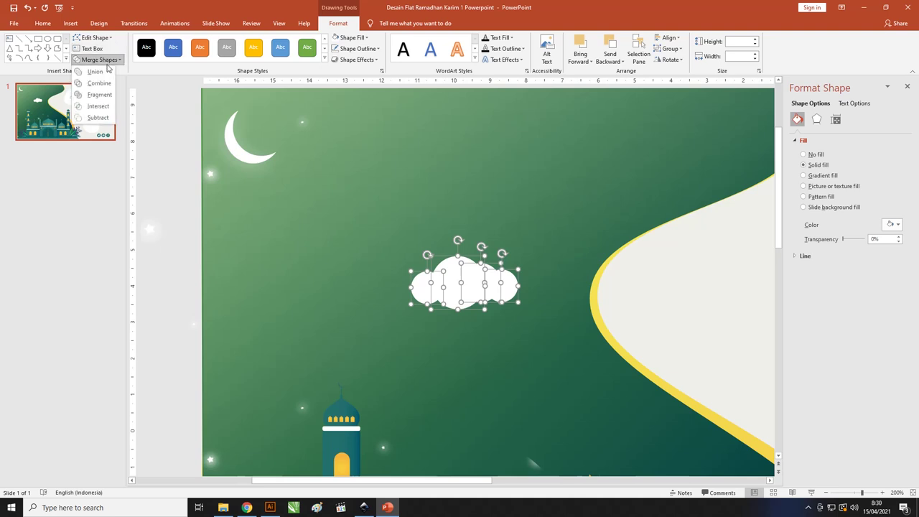
left_click(104, 73)
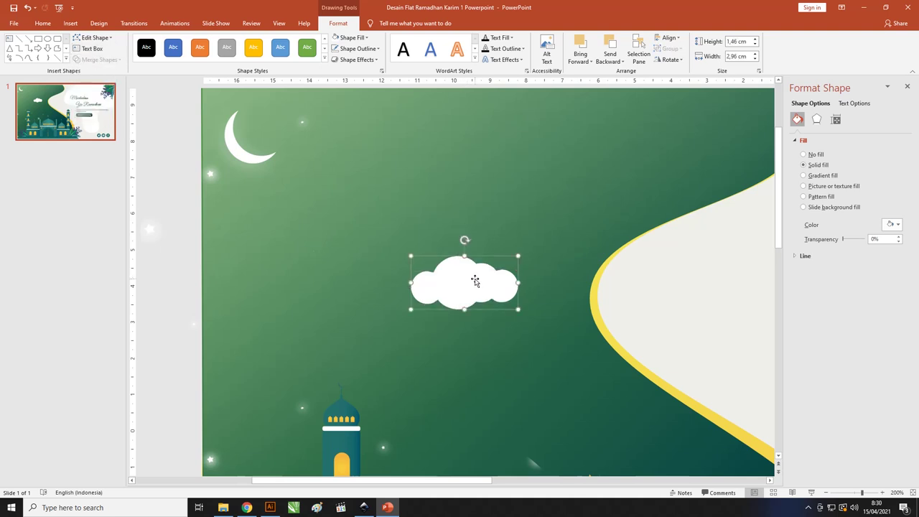
Step: Draw a white, outline-free rectangle overlapping the cloud's lower part
left_click_drag(472, 276, 455, 252)
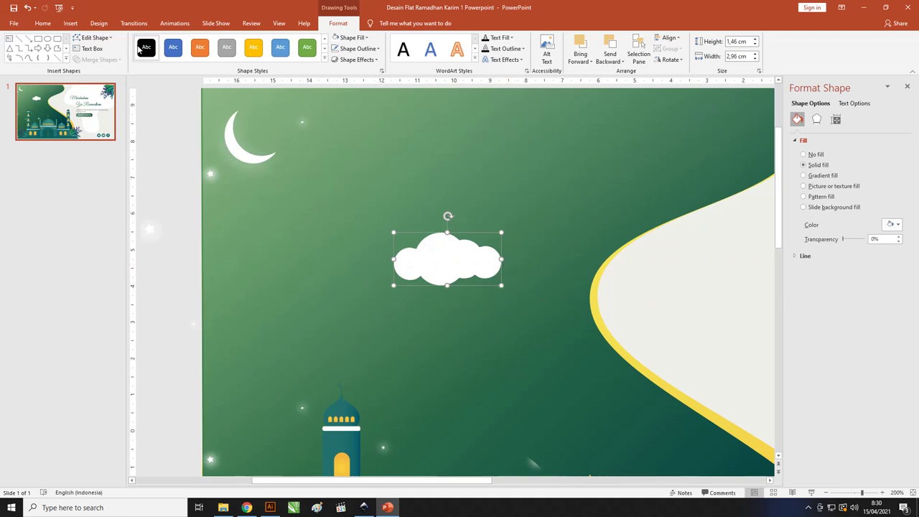
left_click(38, 39)
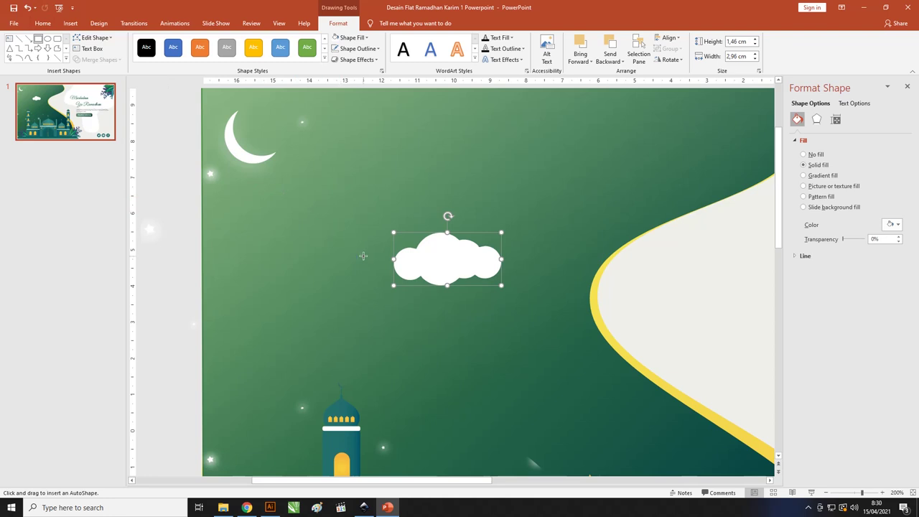
left_click_drag(363, 254, 532, 302)
left_click_drag(478, 269, 479, 276)
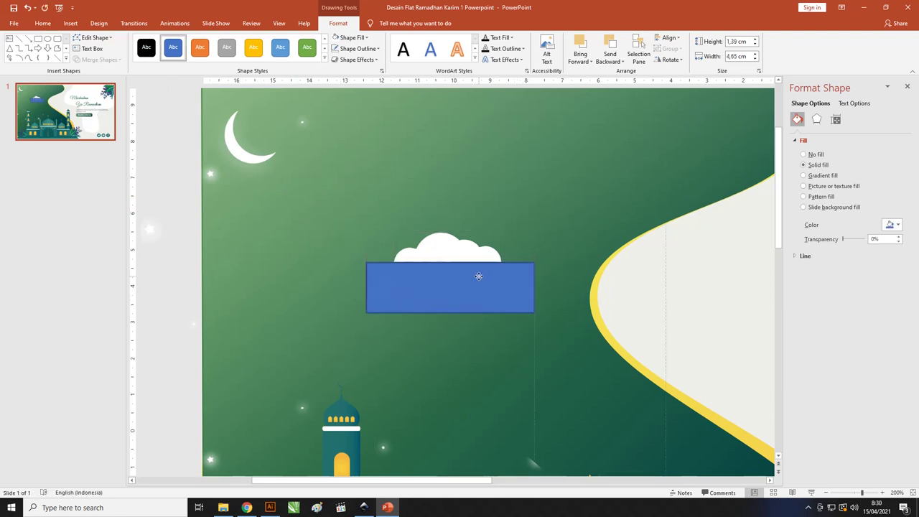
left_click(364, 48)
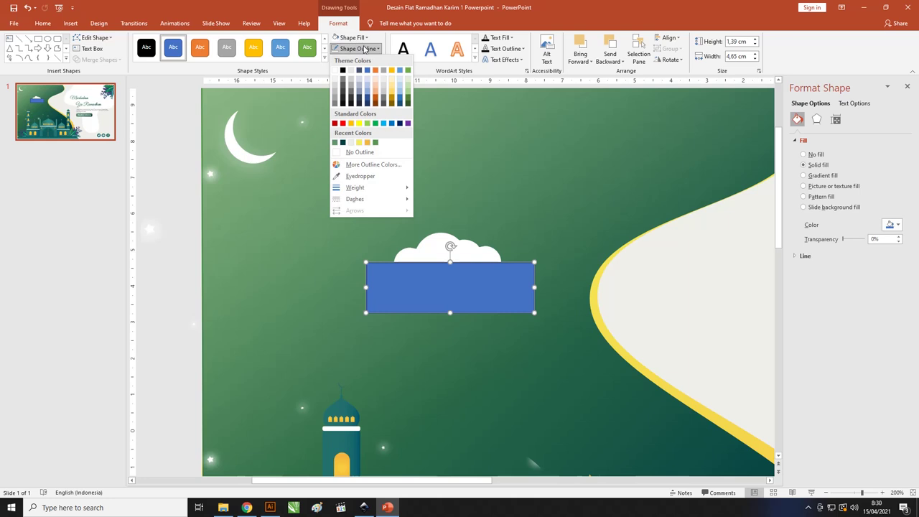
left_click(361, 40)
left_click(361, 40)
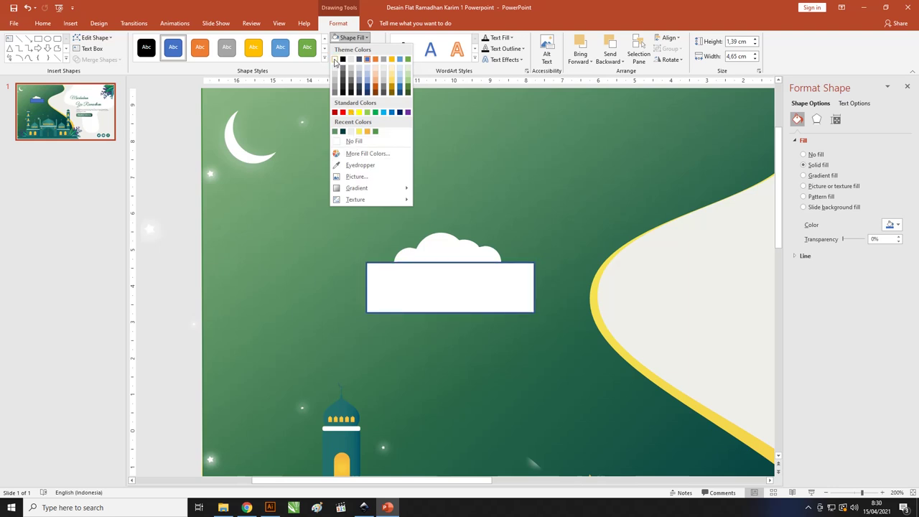
left_click(352, 132)
left_click(356, 48)
left_click(360, 152)
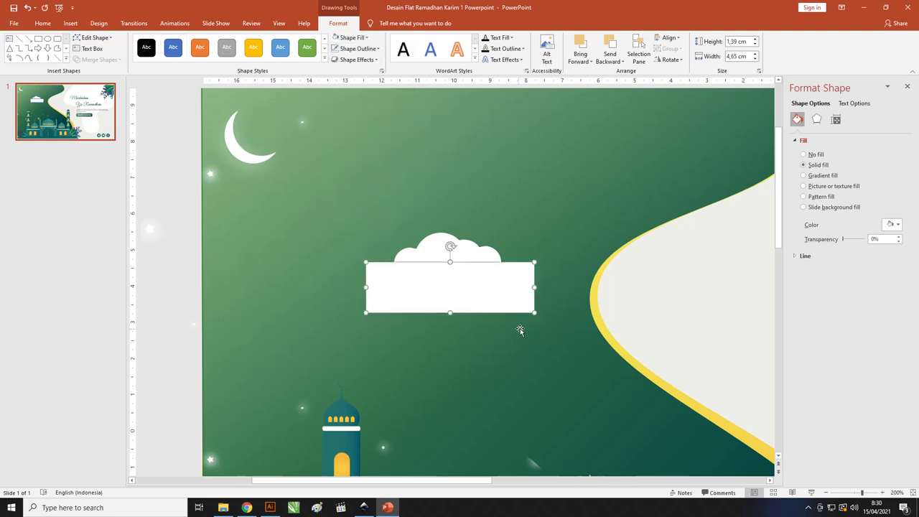
left_click_drag(508, 307, 505, 292)
Step: Move the rectangle up over the cloud and intersect them for a flat-bottomed cloud
left_click(481, 256, "shift")
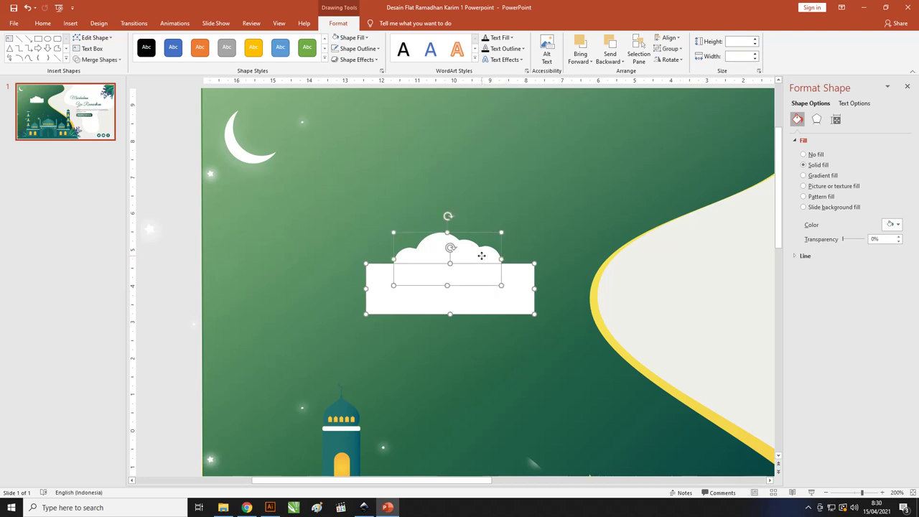
left_click(102, 60)
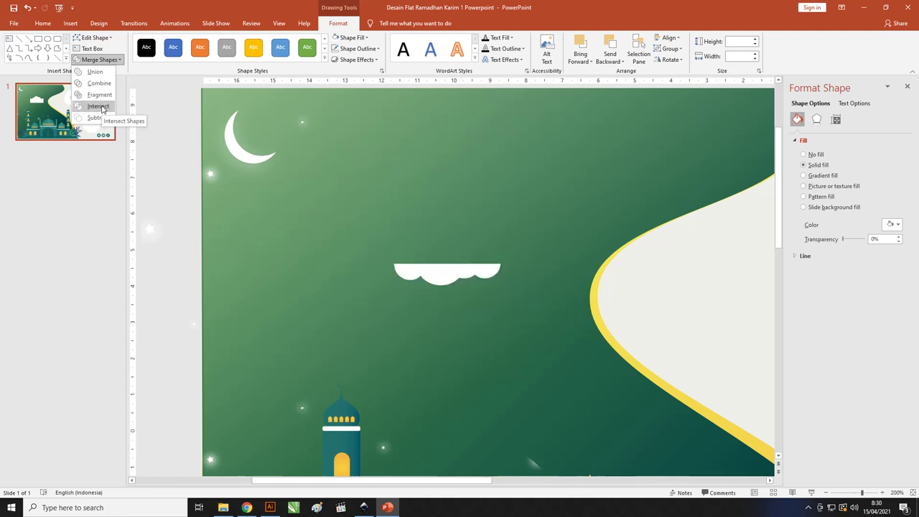
left_click(527, 244)
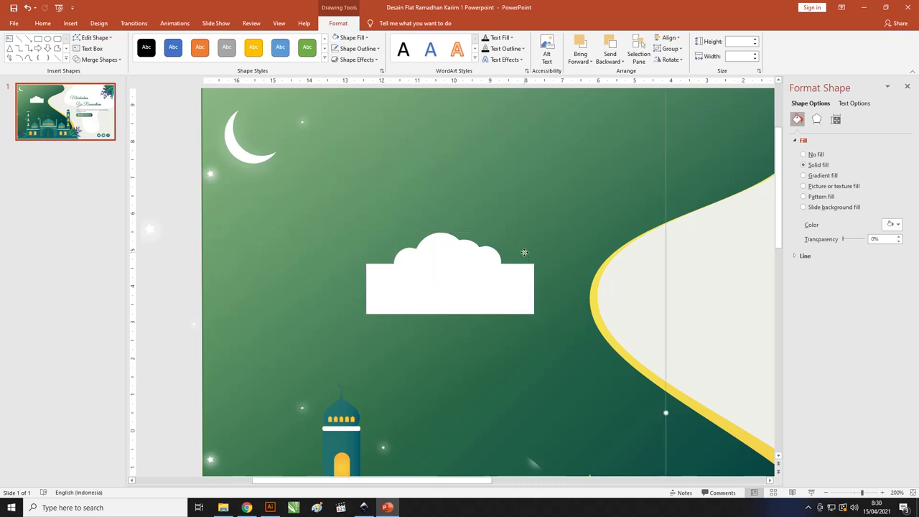
left_click_drag(503, 281, 499, 238)
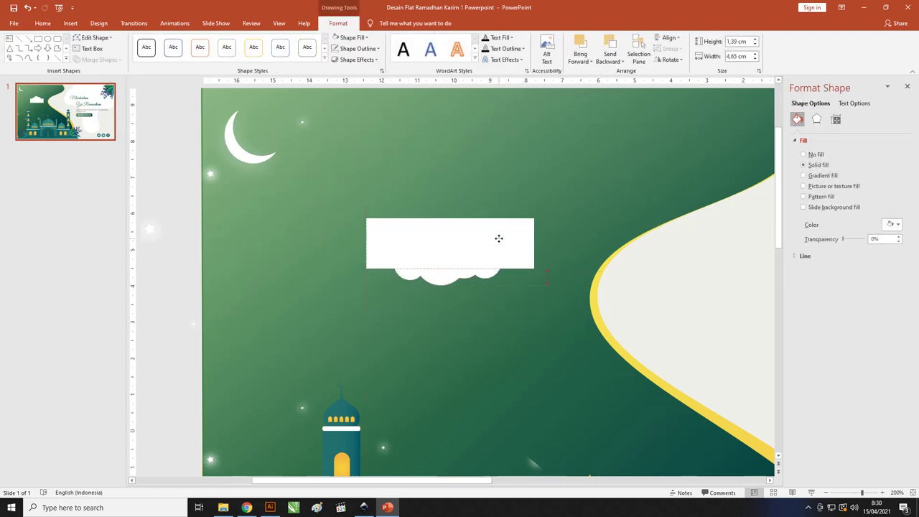
left_click(448, 263, "shift")
left_click(100, 60)
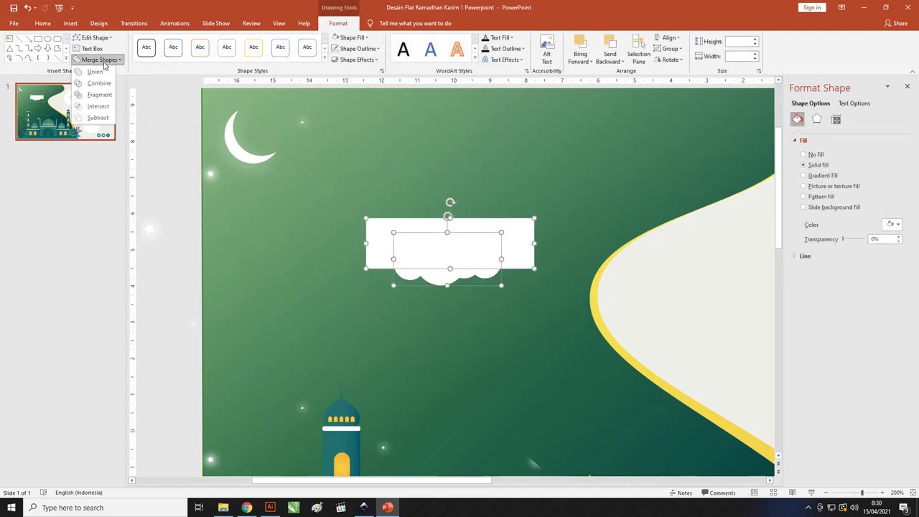
left_click(102, 108)
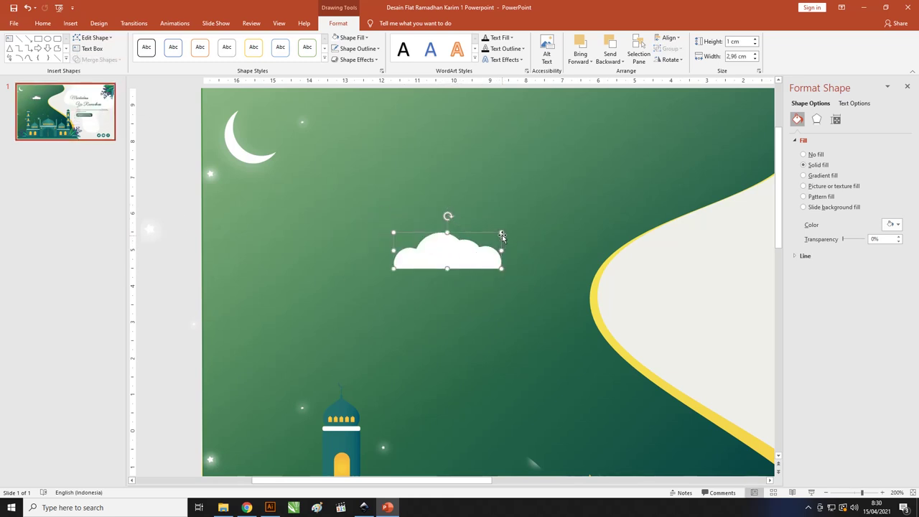
Step: Shrink the flat-bottomed cloud and move it into the sky near the crescent moon
left_click_drag(460, 248, 445, 248)
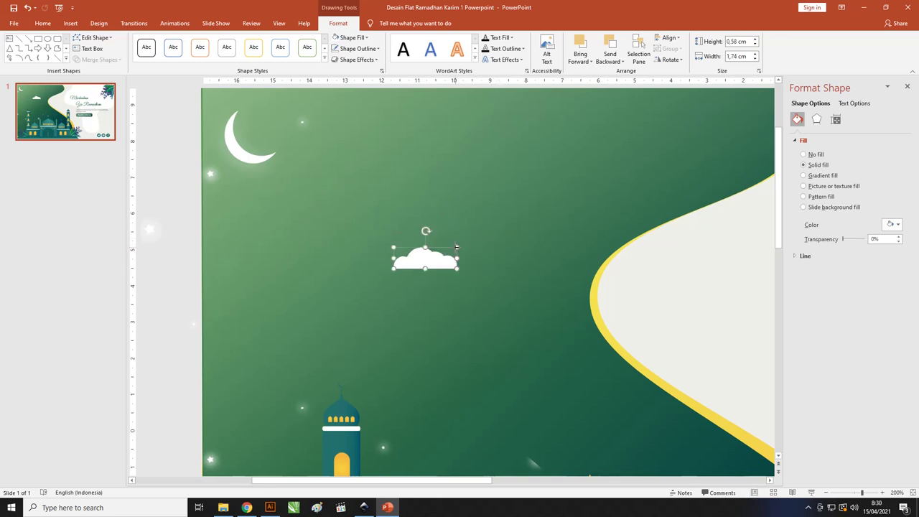
scroll(423, 257, "down", 1)
scroll(423, 256, "down", 1)
scroll(424, 256, "down", 2)
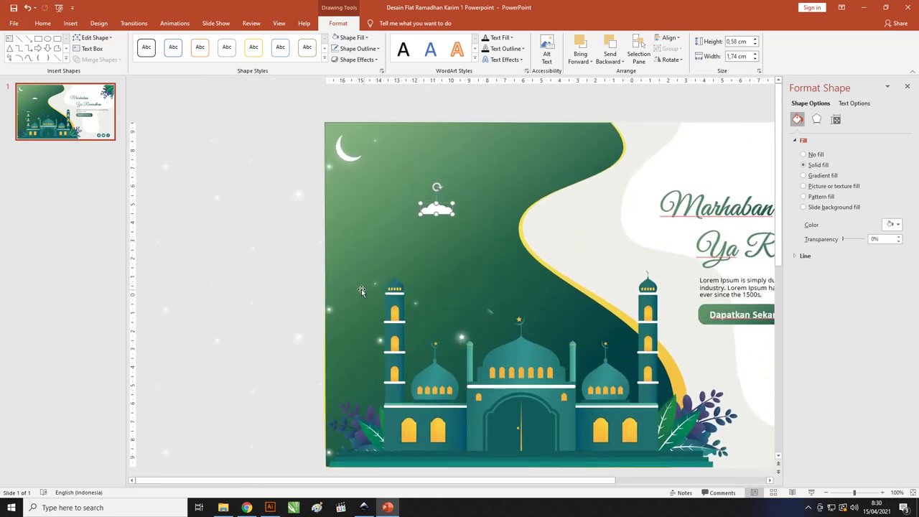
left_click(333, 306)
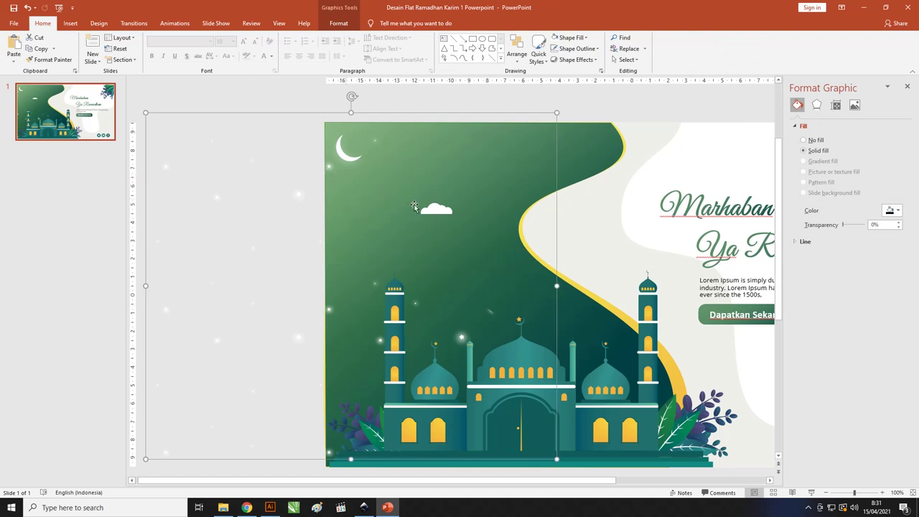
mouse_move(435, 208)
left_mouse_down()
mouse_move(504, 191)
mouse_move(483, 208)
left_mouse_up()
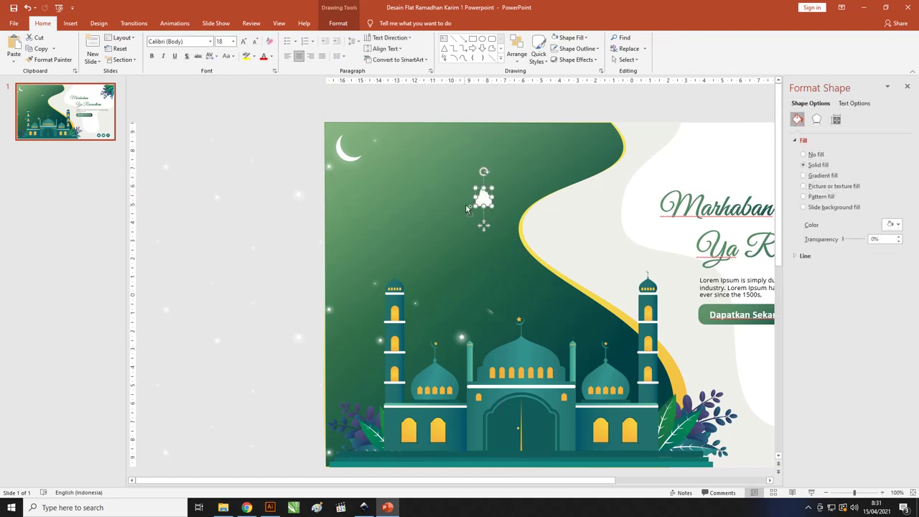
Step: Align the mosque graphic to the slide's left and bottom edges
left_click(302, 194)
scroll(303, 194, "down", 3)
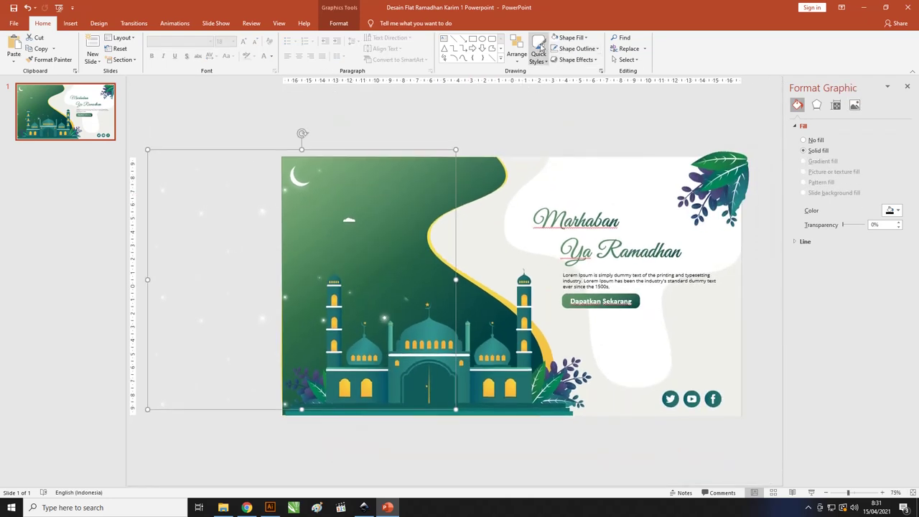
left_click(518, 62)
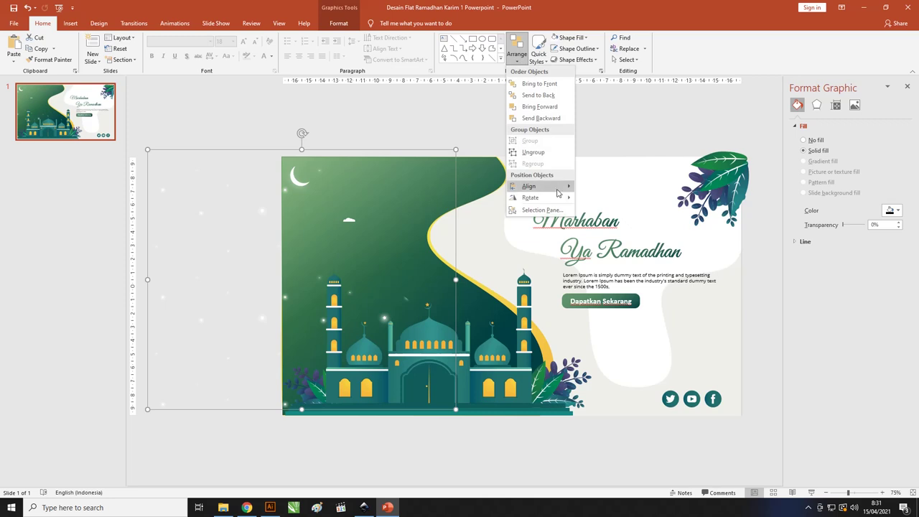
mouse_move(559, 188)
left_click(607, 188)
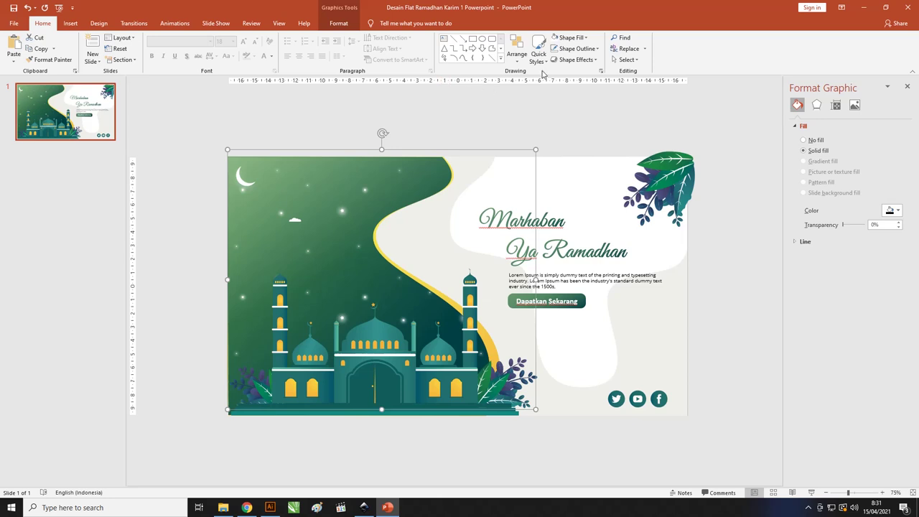
left_click(517, 52)
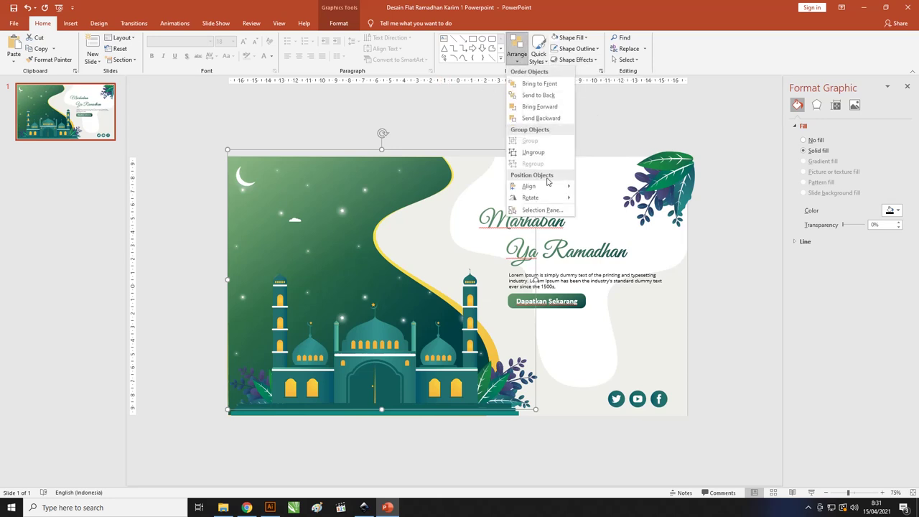
mouse_move(565, 188)
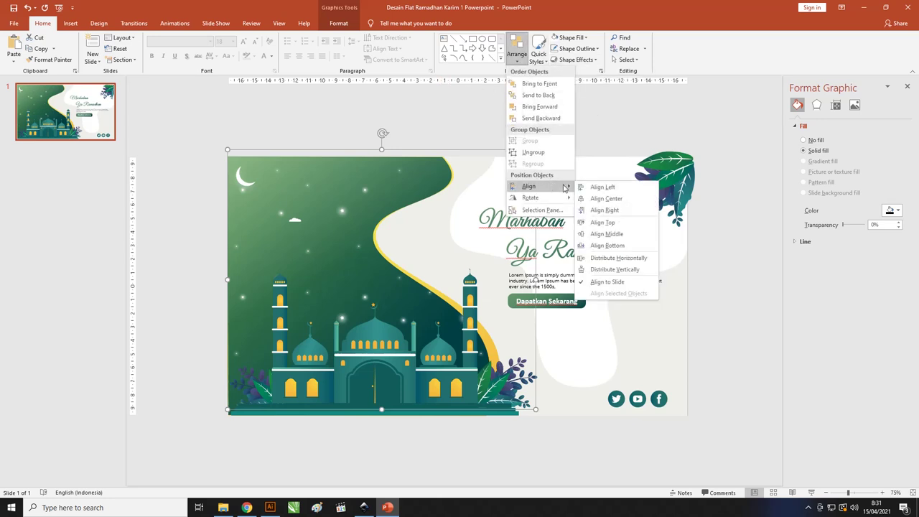
left_click(606, 245)
left_click(442, 120)
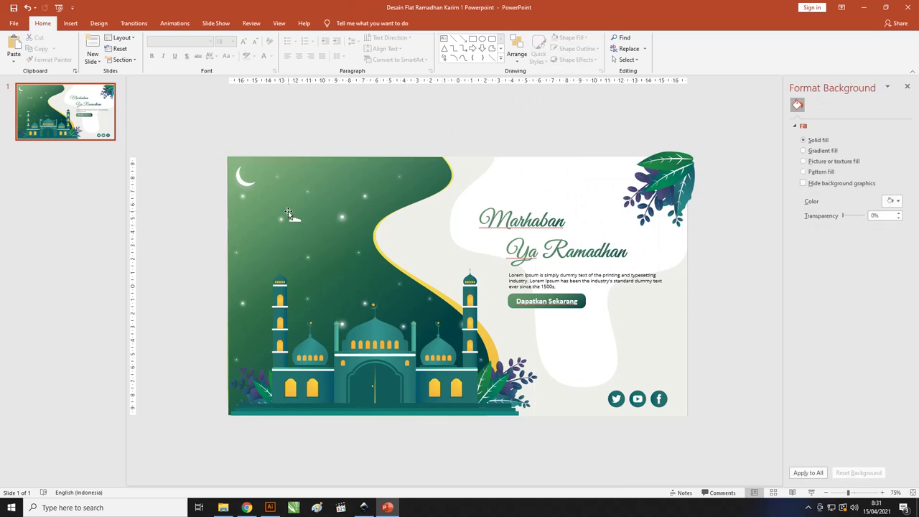
Step: Insert the picture 'Desain Flat Ramadhan Karim 06-01' from this device
left_click(70, 23)
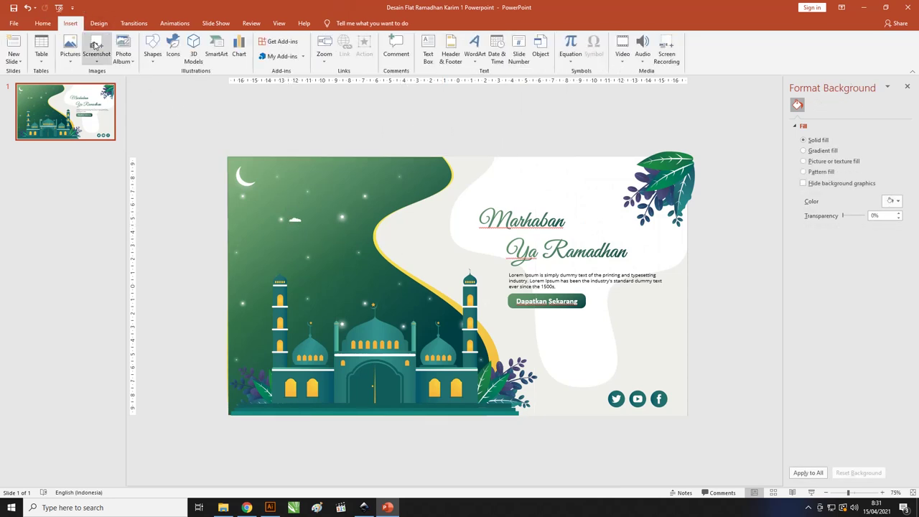
left_click(71, 50)
left_click(81, 83)
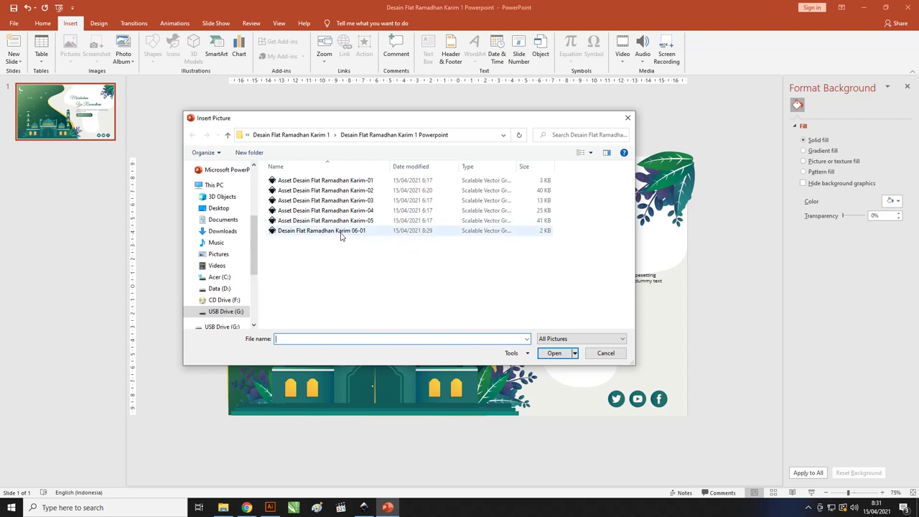
left_click(341, 233)
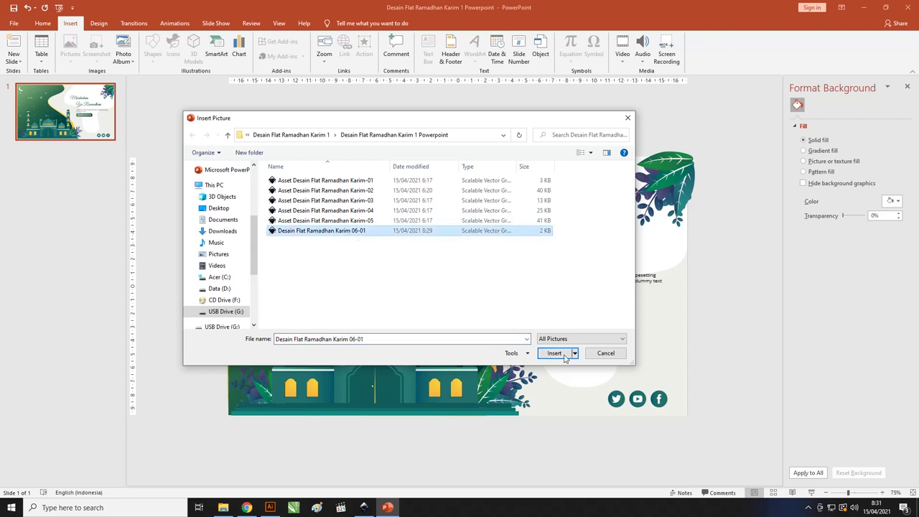
left_click(554, 354)
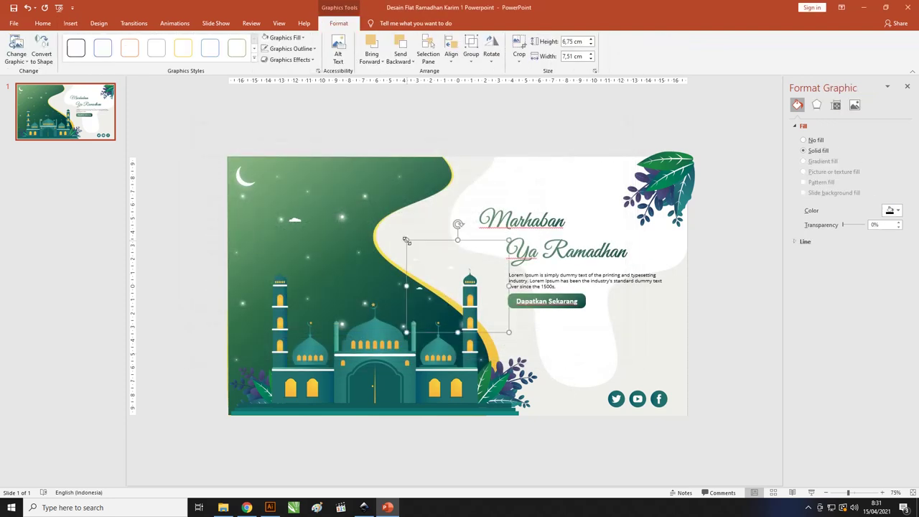
Step: Enlarge and stretch the clouds graphic across the green sky above the mosque
mouse_move(406, 240)
left_mouse_down()
mouse_move(313, 157)
mouse_move(291, 124)
left_mouse_up()
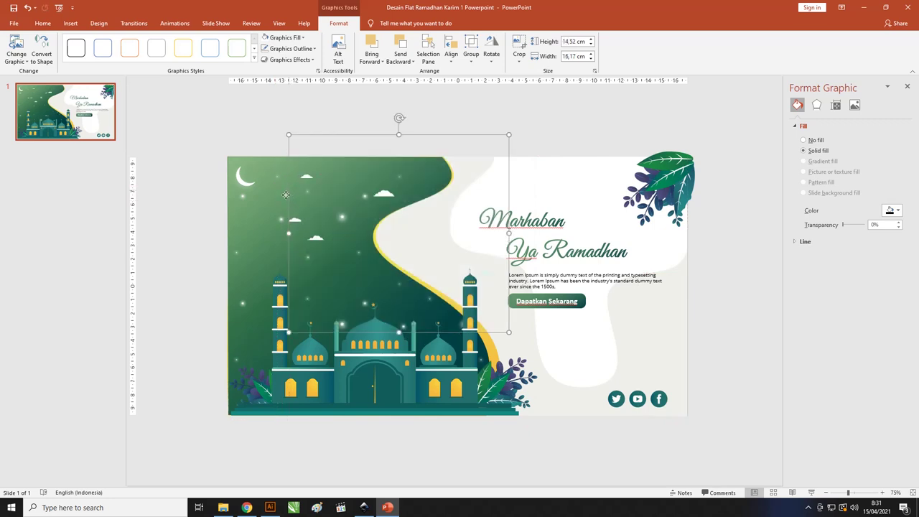
mouse_move(245, 204)
left_mouse_down()
mouse_move(244, 213)
mouse_move(228, 210)
left_mouse_up()
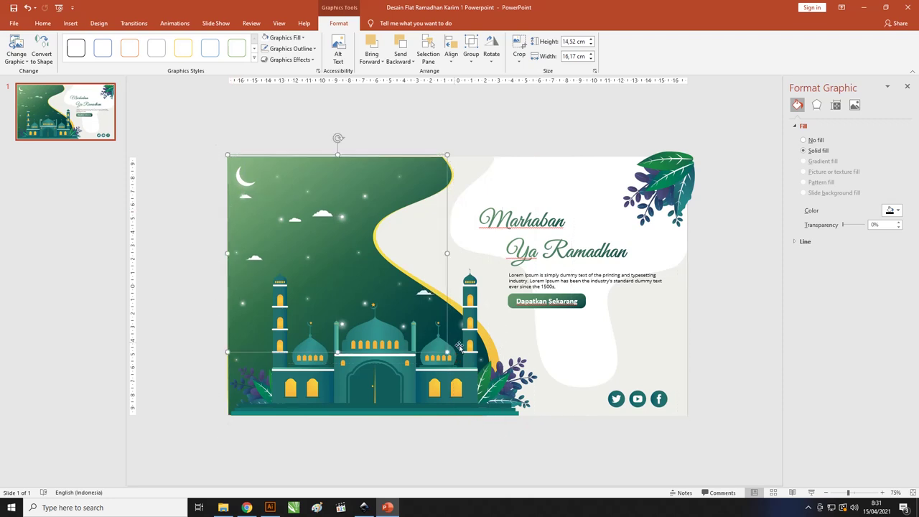
left_click_drag(446, 352, 517, 417)
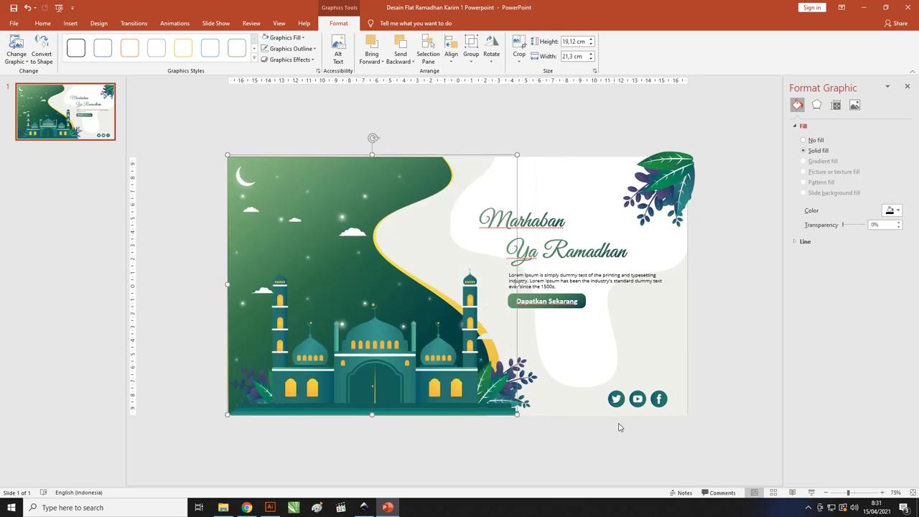
left_click(621, 426)
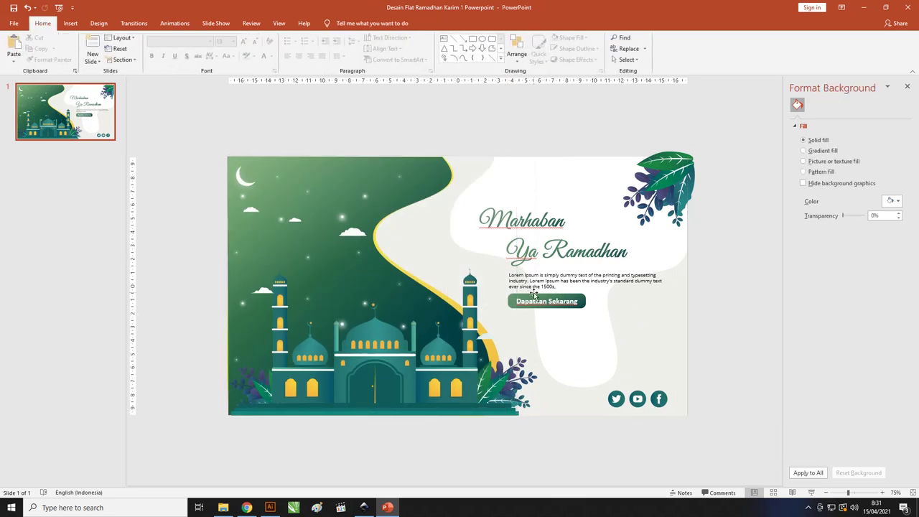
Step: Line the mosque graphic up with the slide's left edge
scroll(304, 263, "down", 1)
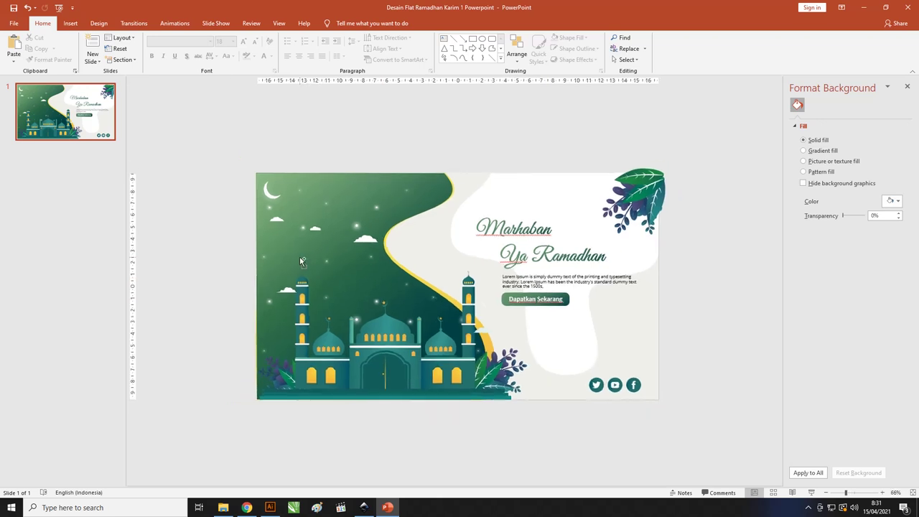
left_click(369, 341)
scroll(399, 339, "down", 1)
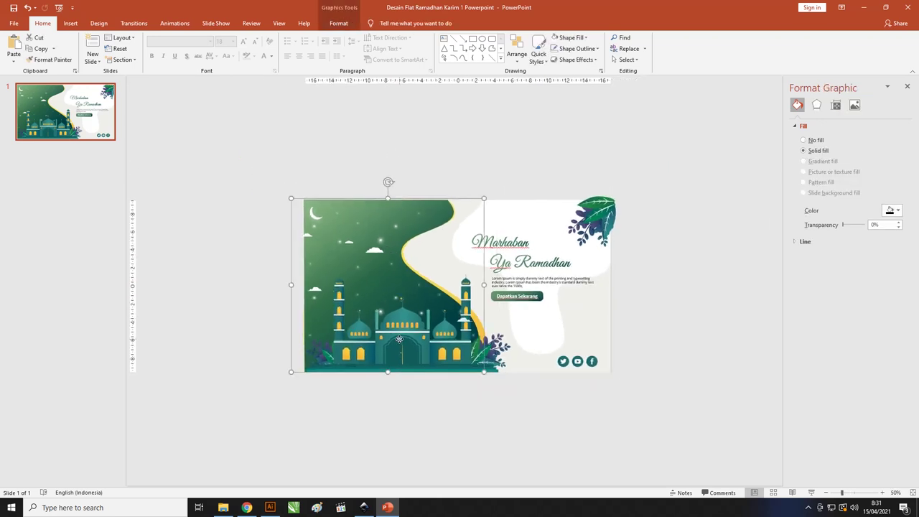
left_click_drag(399, 339, 412, 339)
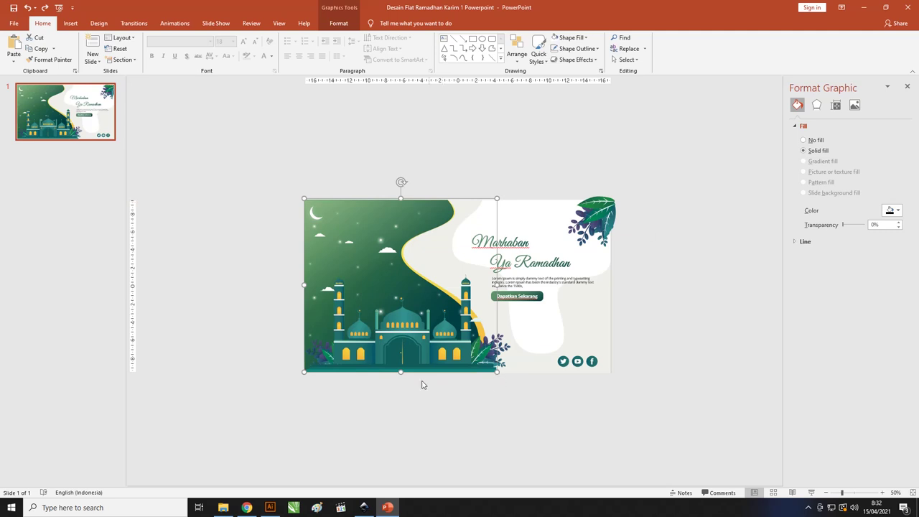
left_click(508, 409)
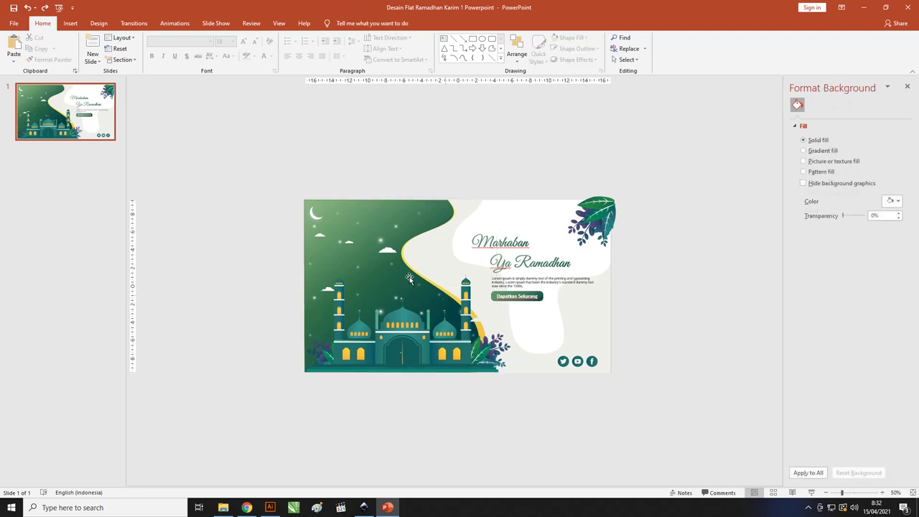
Step: Park the white cloud group left of the slide and a mosque graphic above the top right
left_click_drag(379, 248, 242, 248)
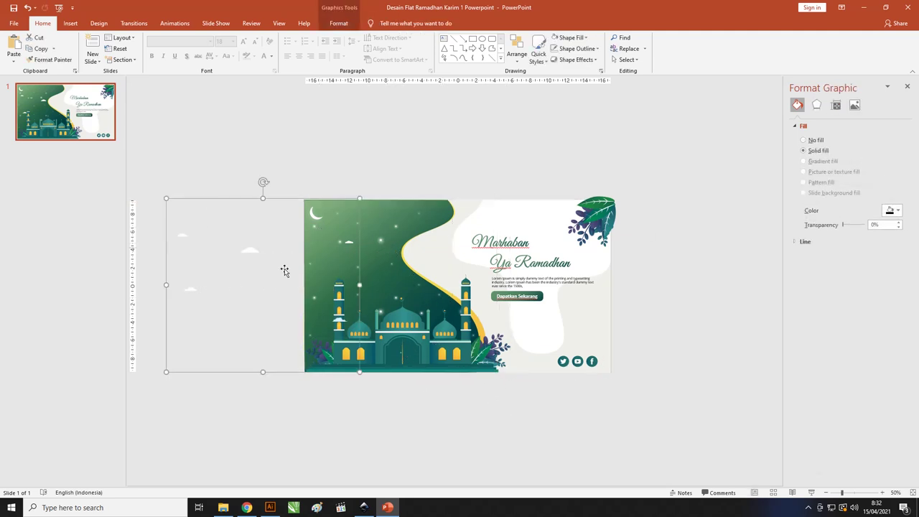
left_click(451, 353)
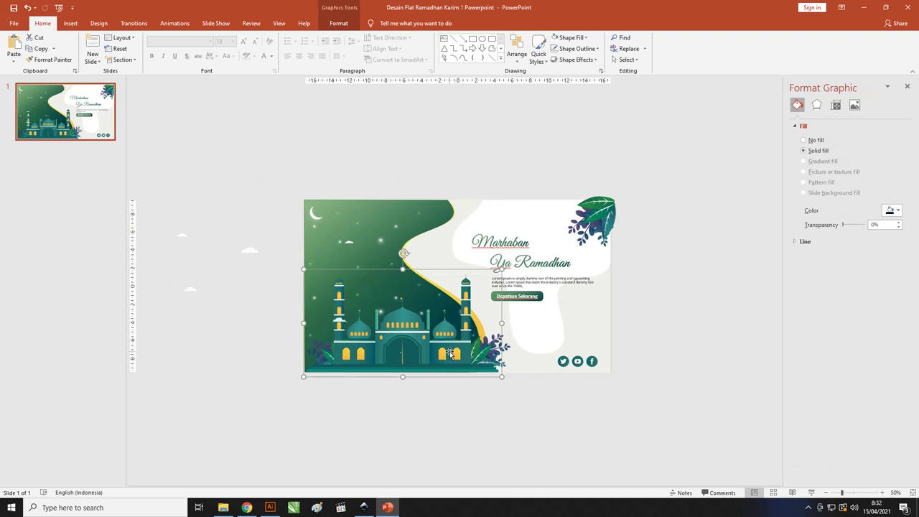
left_click_drag(451, 353, 684, 454)
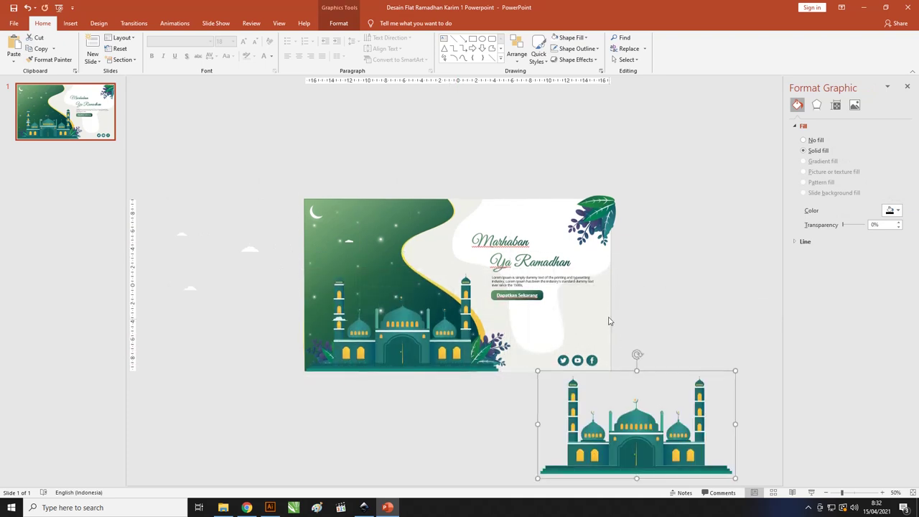
left_click_drag(613, 440, 734, 145)
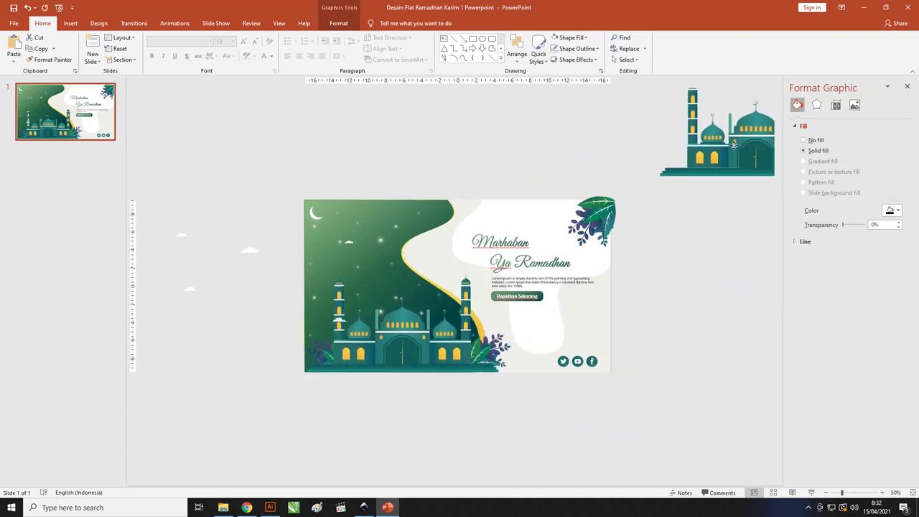
Step: Ungroup the spare mosque picture, accepting the conversion to an editable drawing
right_click(642, 143)
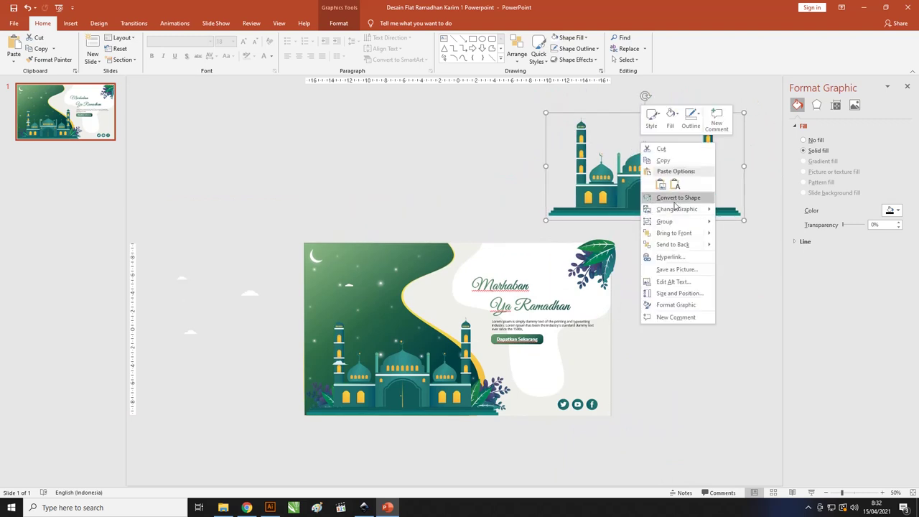
mouse_move(682, 222)
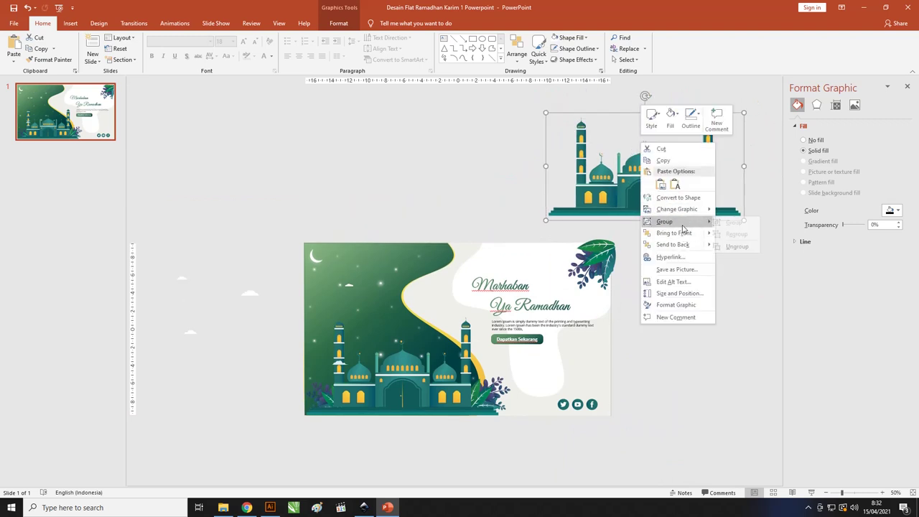
left_click(741, 246)
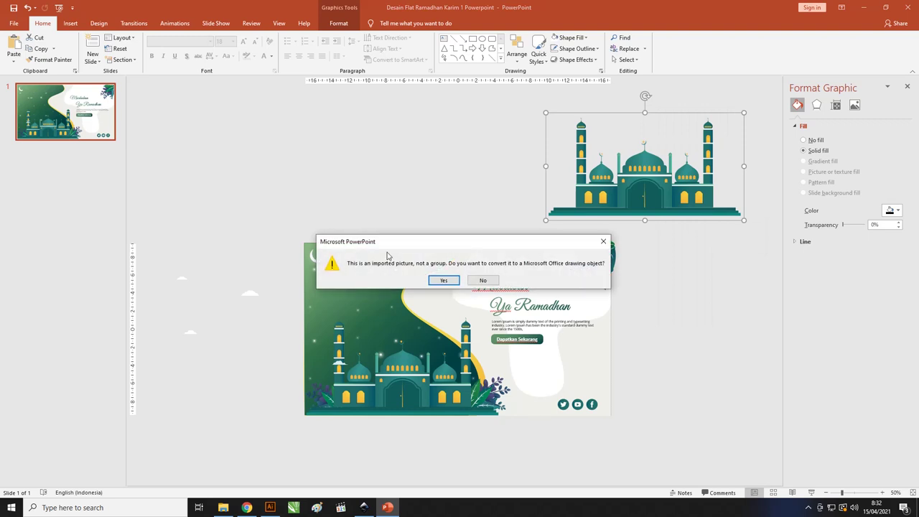
left_click_drag(389, 247, 378, 151)
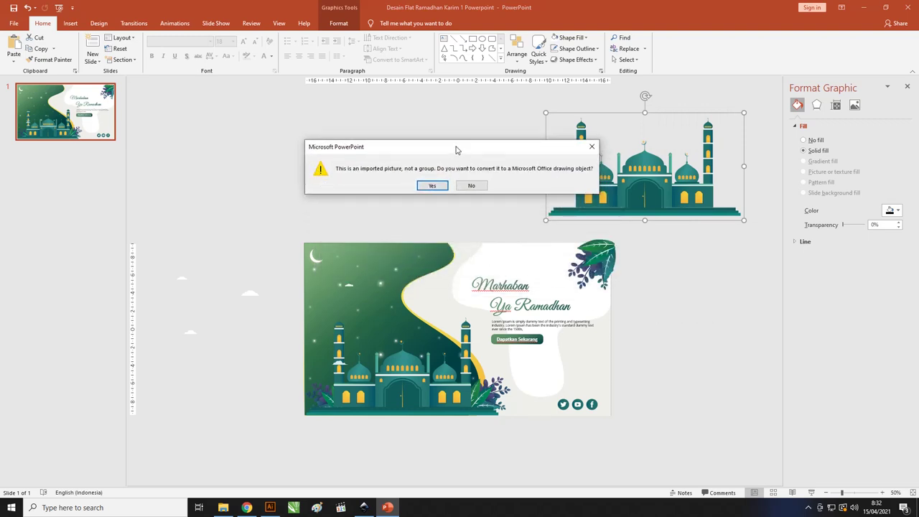
left_click_drag(456, 150, 372, 141)
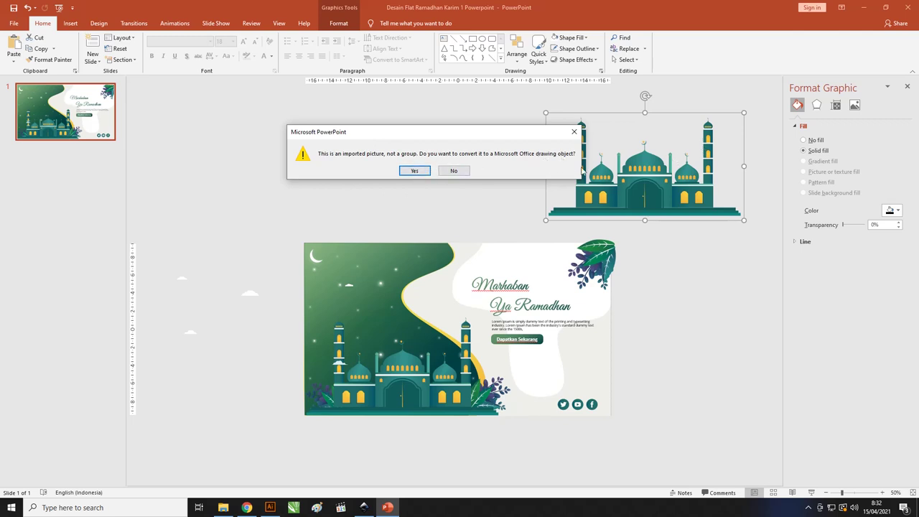
left_click(414, 173)
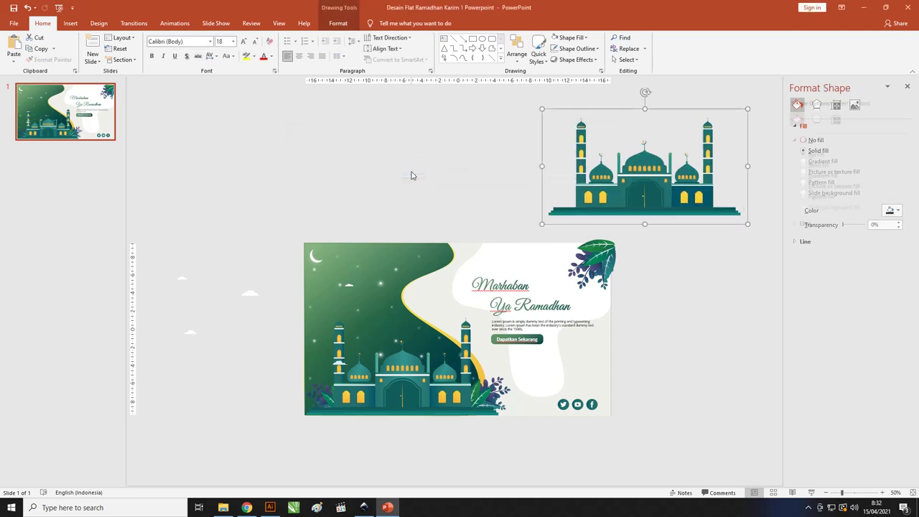
Step: Ungroup the mosque drawing, try moving its dome and base, then undo and delete it
right_click(648, 173)
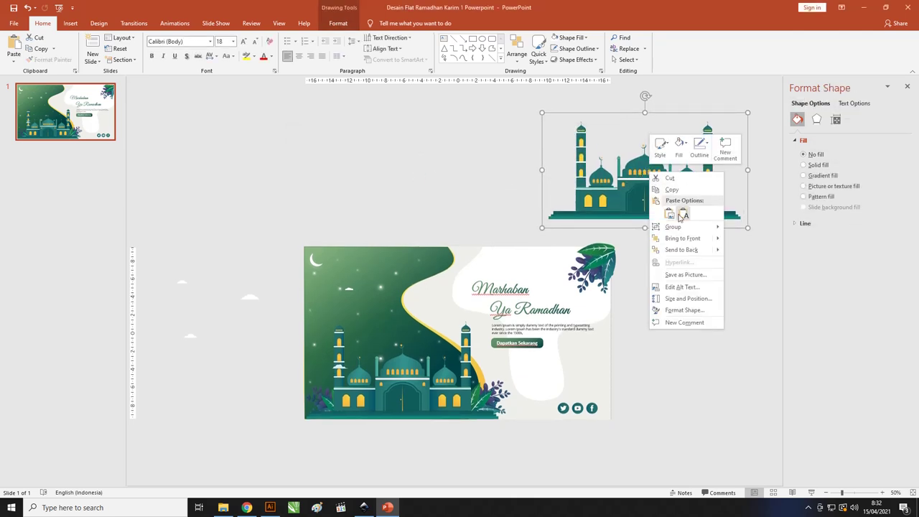
mouse_move(685, 227)
left_click(750, 252)
left_click(730, 258)
scroll(730, 258, "down", 1)
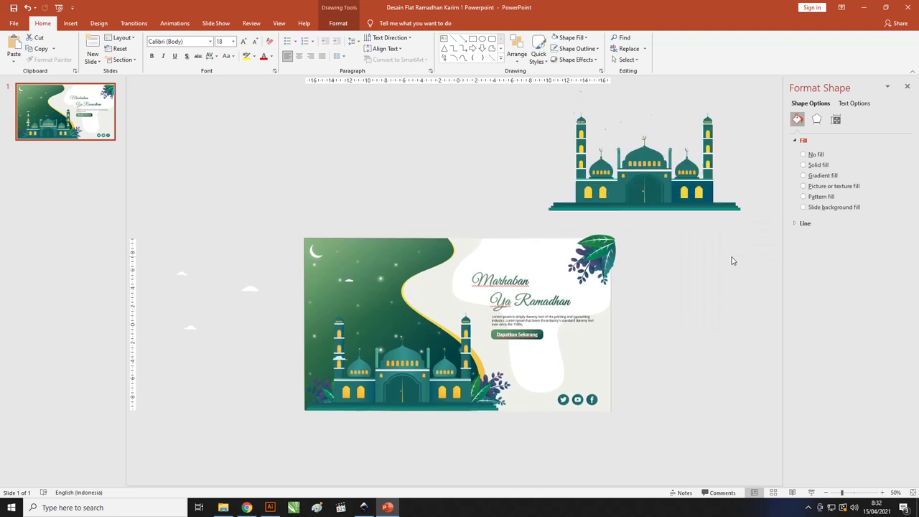
left_click(654, 138)
left_click_drag(653, 138, 590, 126)
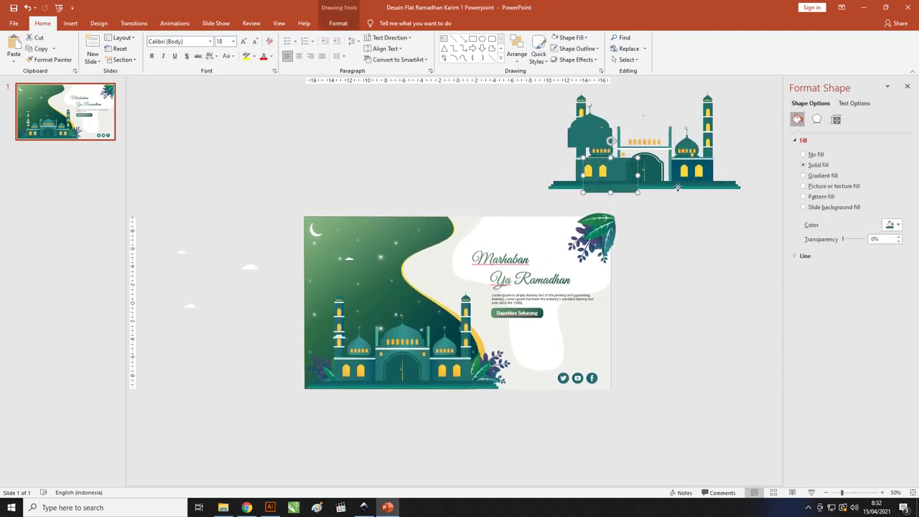
left_click_drag(666, 162, 630, 169)
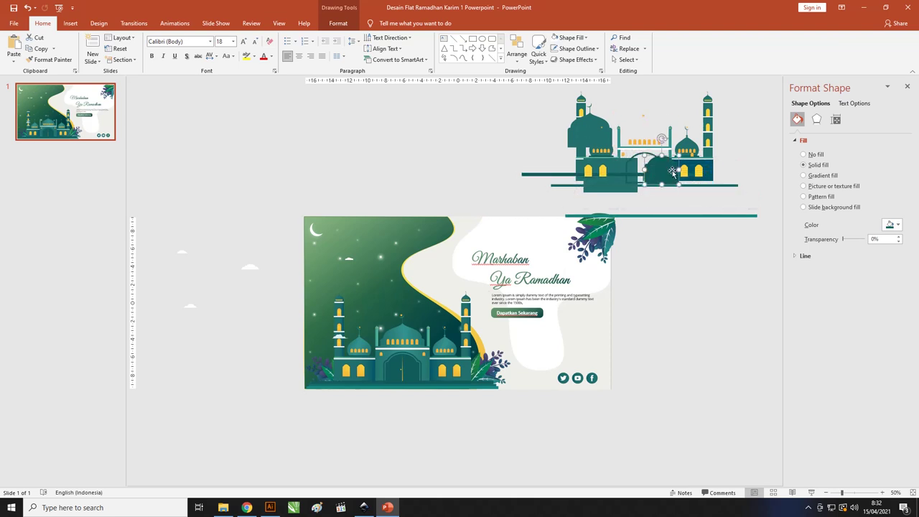
key("Escape")
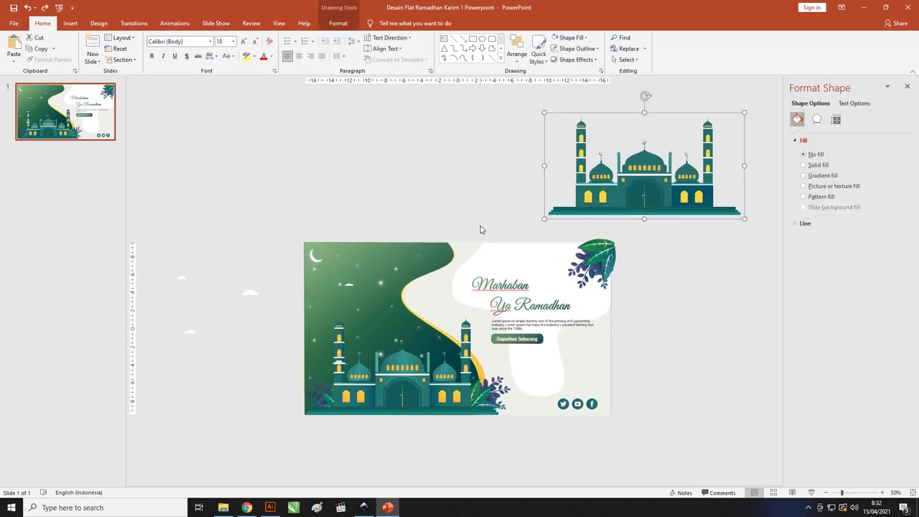
key("Delete")
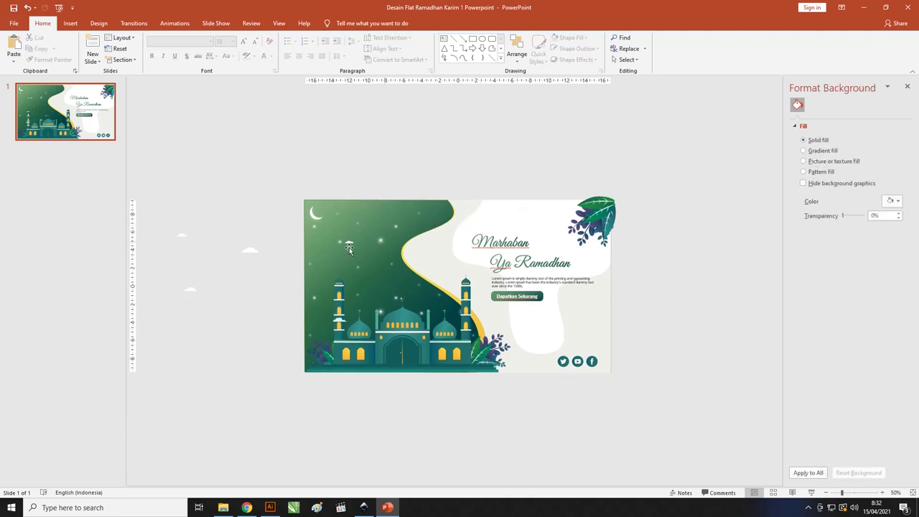
Step: Drag the white clouds back onto the slide and apply Align Left and Align Bottom
left_click(256, 249)
left_click_drag(256, 249, 394, 246)
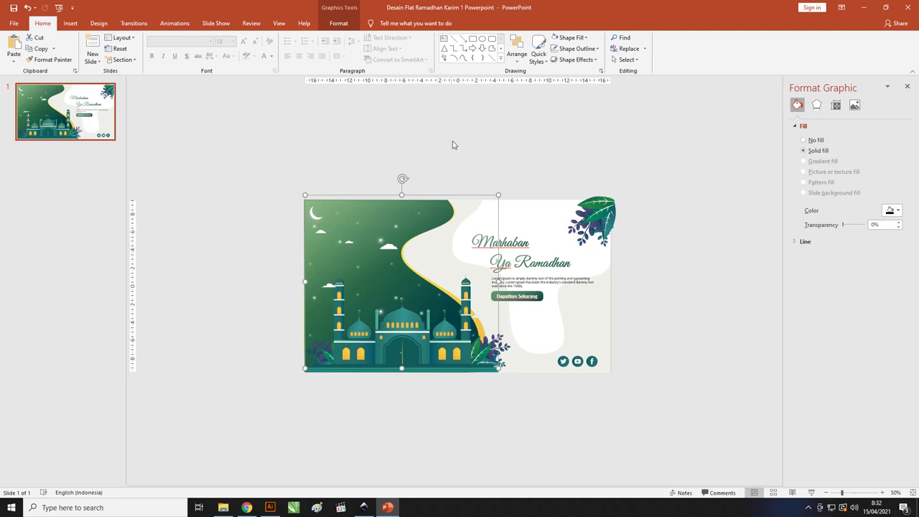
left_click(339, 24)
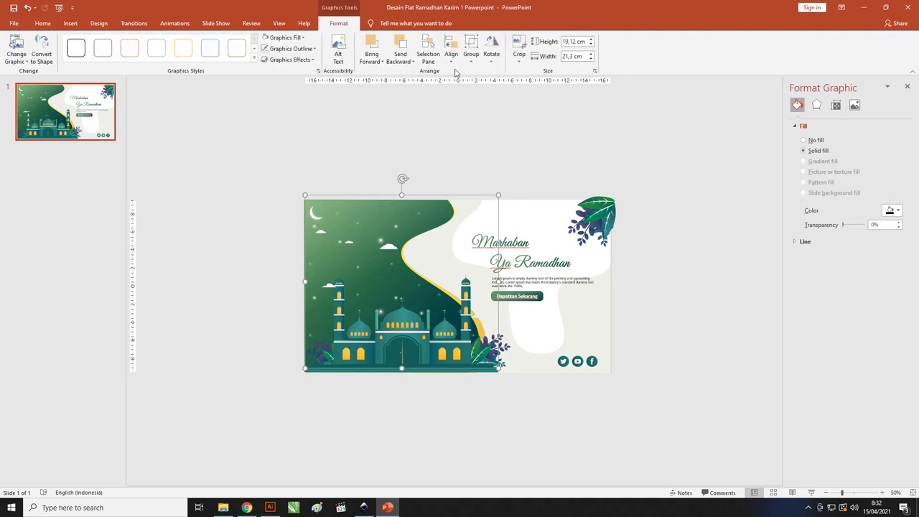
left_click(451, 54)
left_click(467, 72)
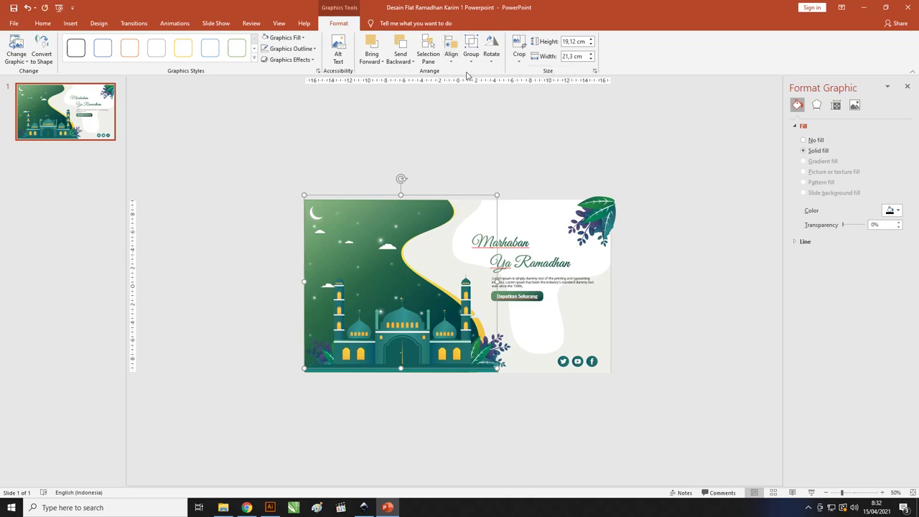
left_click(451, 54)
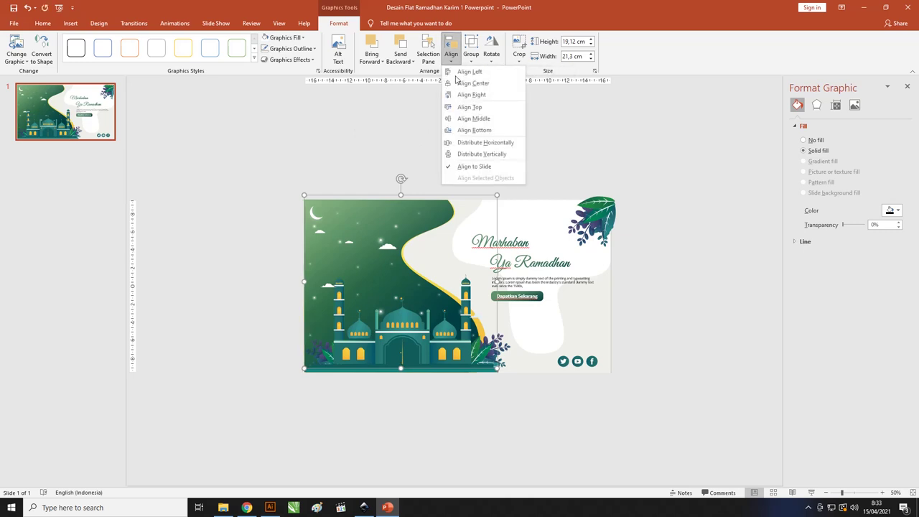
left_click(471, 131)
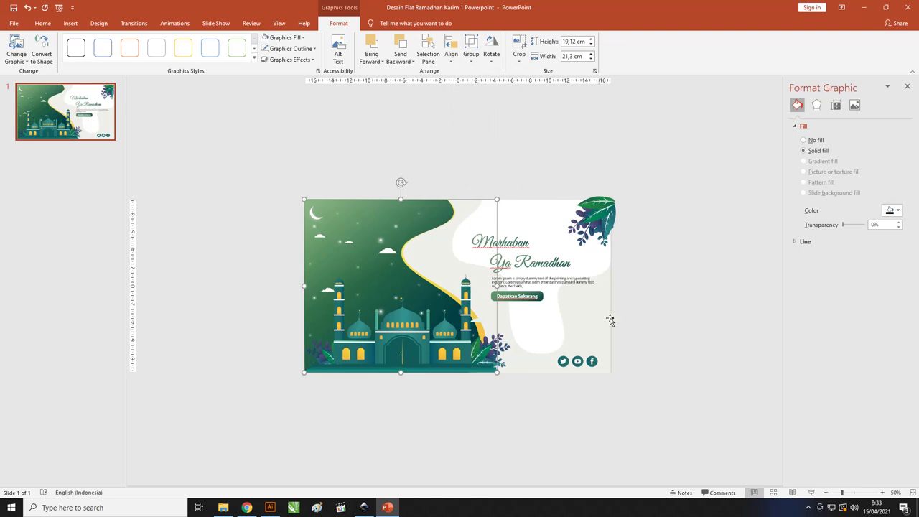
left_click(664, 285)
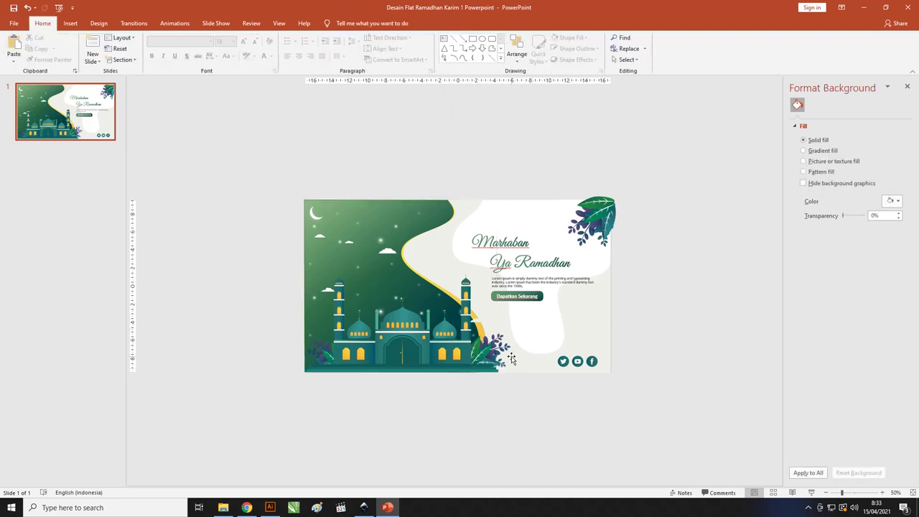
scroll(603, 267, "up", 2)
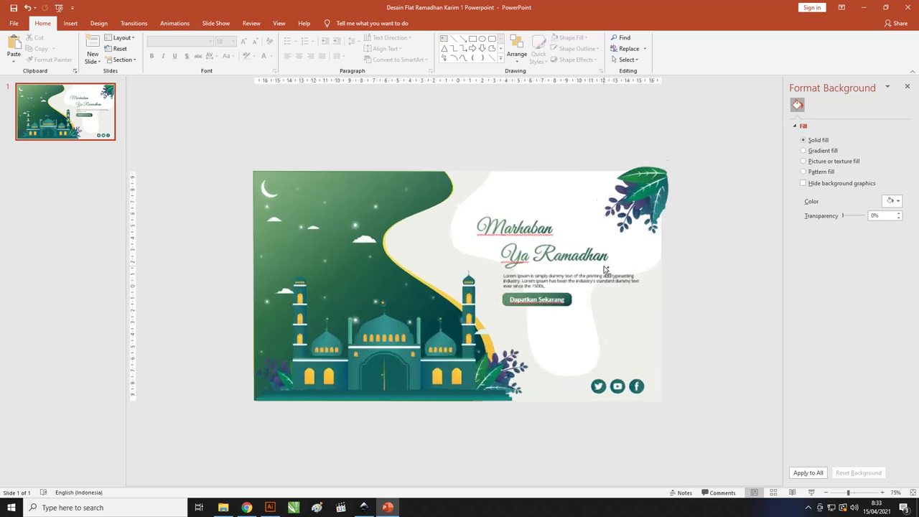
scroll(603, 267, "up", 3)
scroll(602, 264, "down", 2)
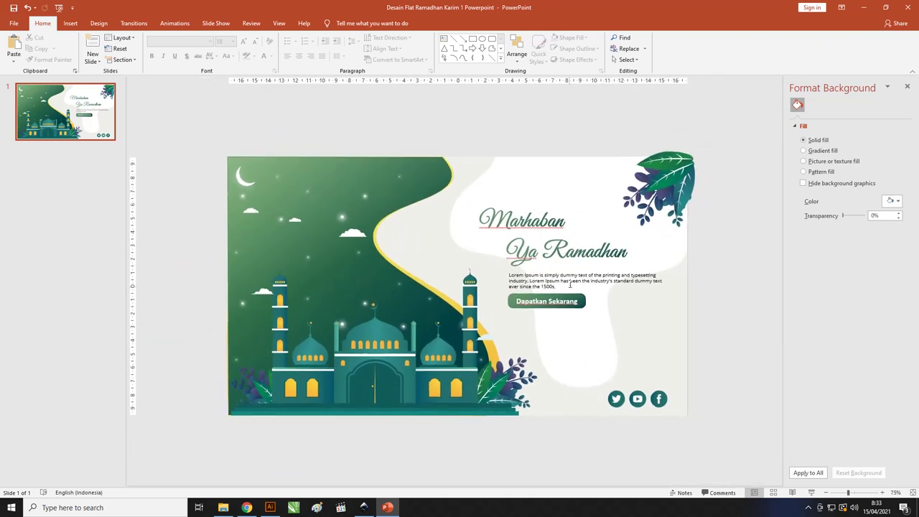